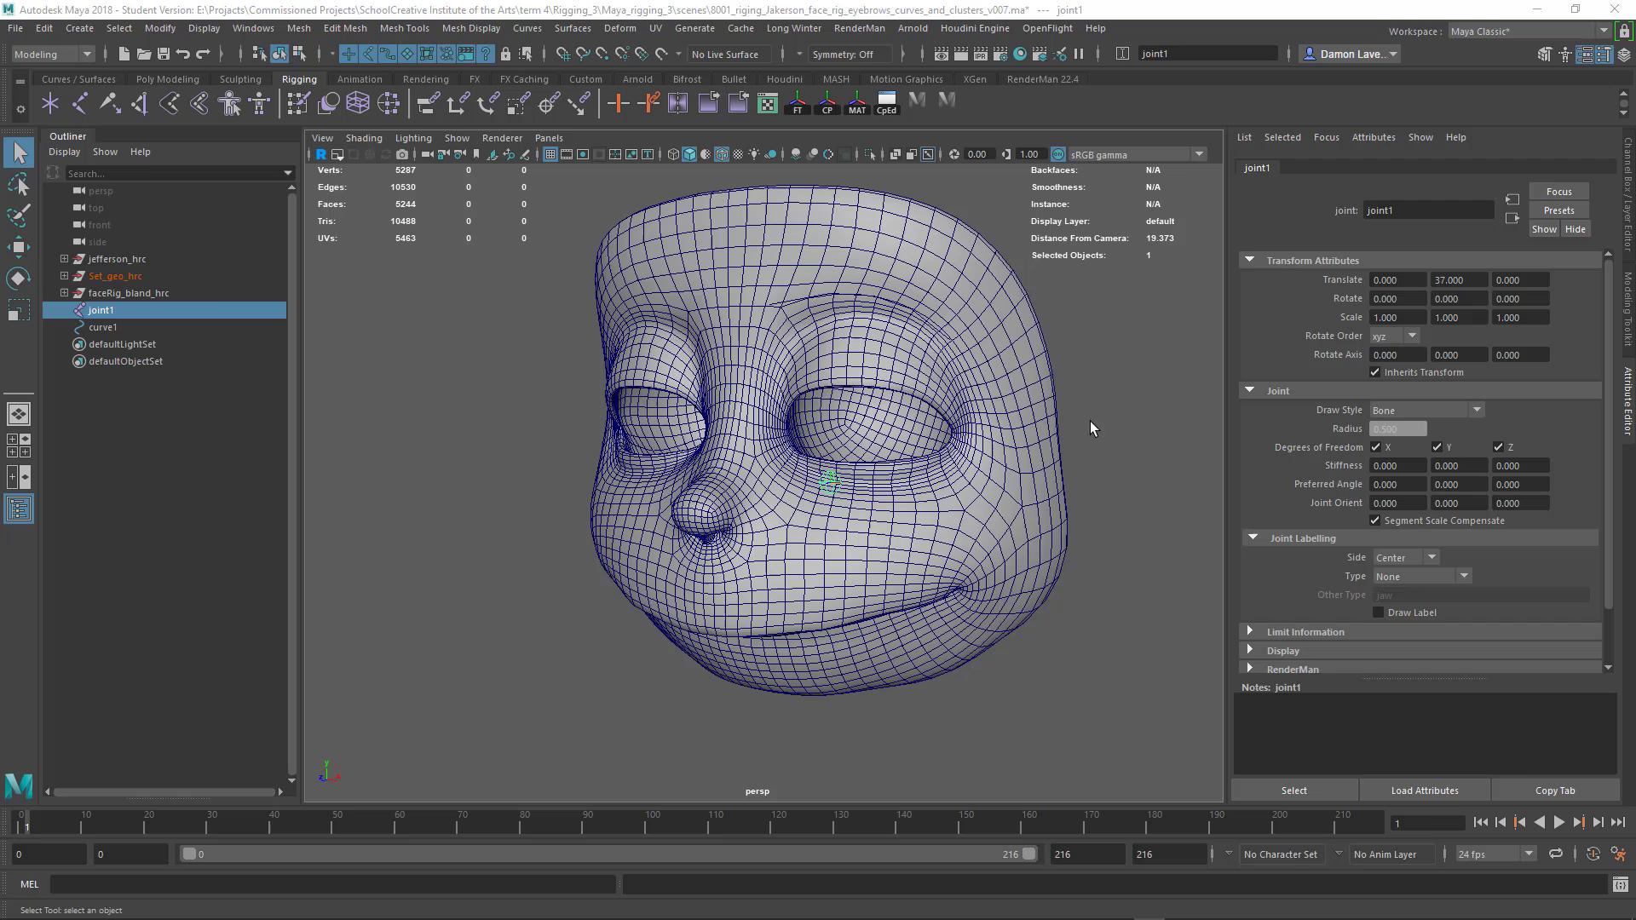
- Select joint1 and add the face mesh face_geo1 to the selection
click(760, 518)
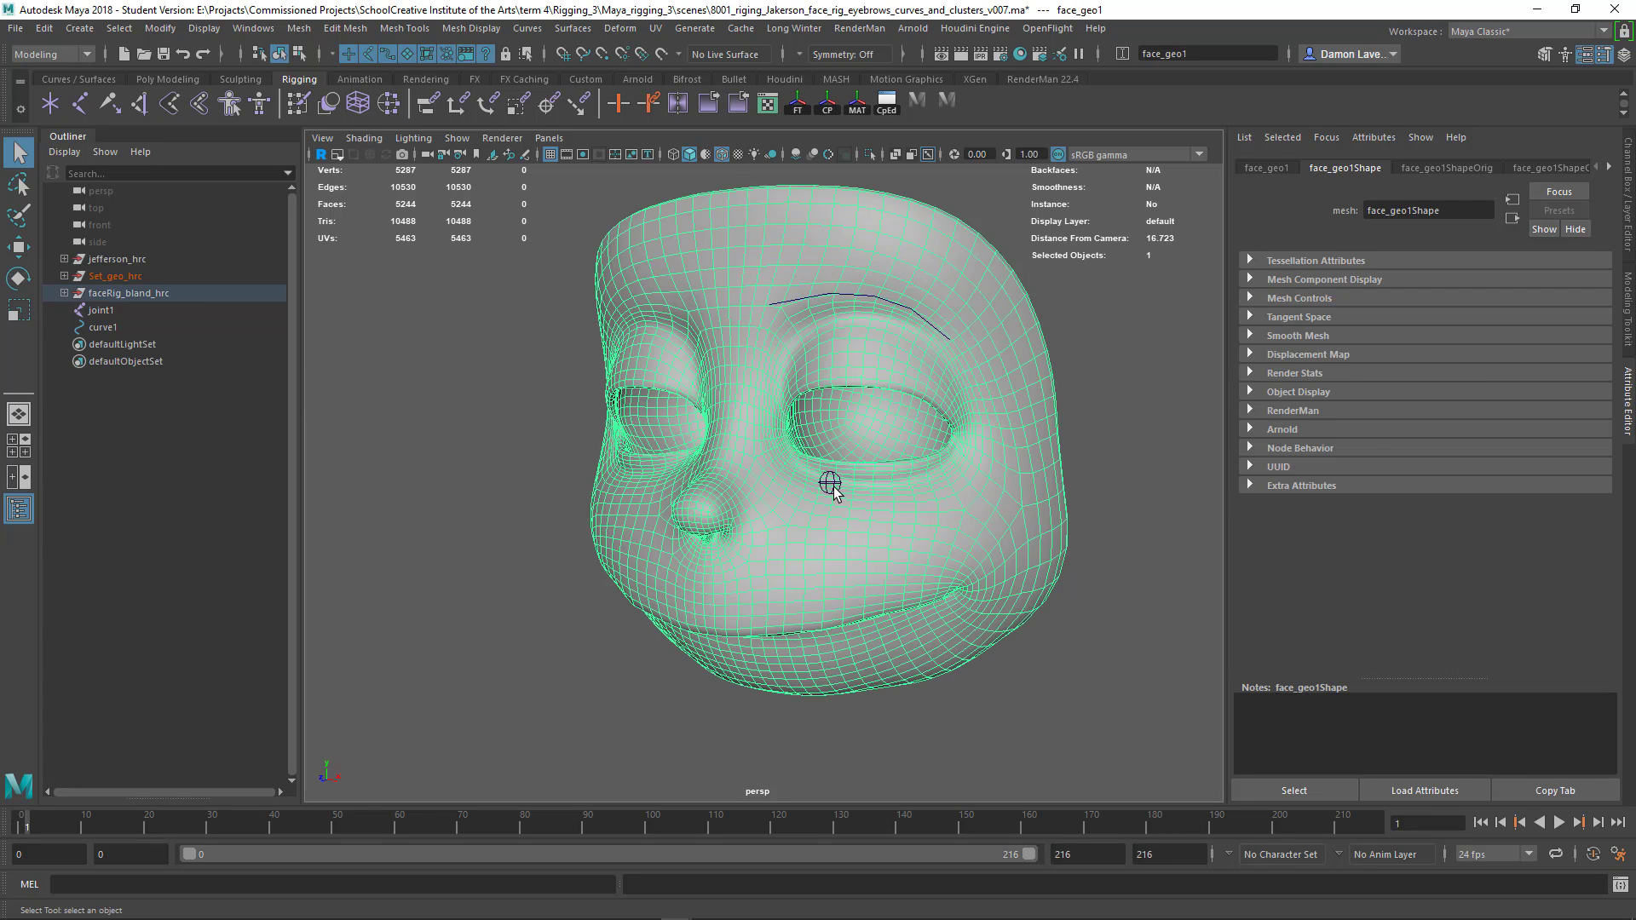
key(z)
click(814, 304)
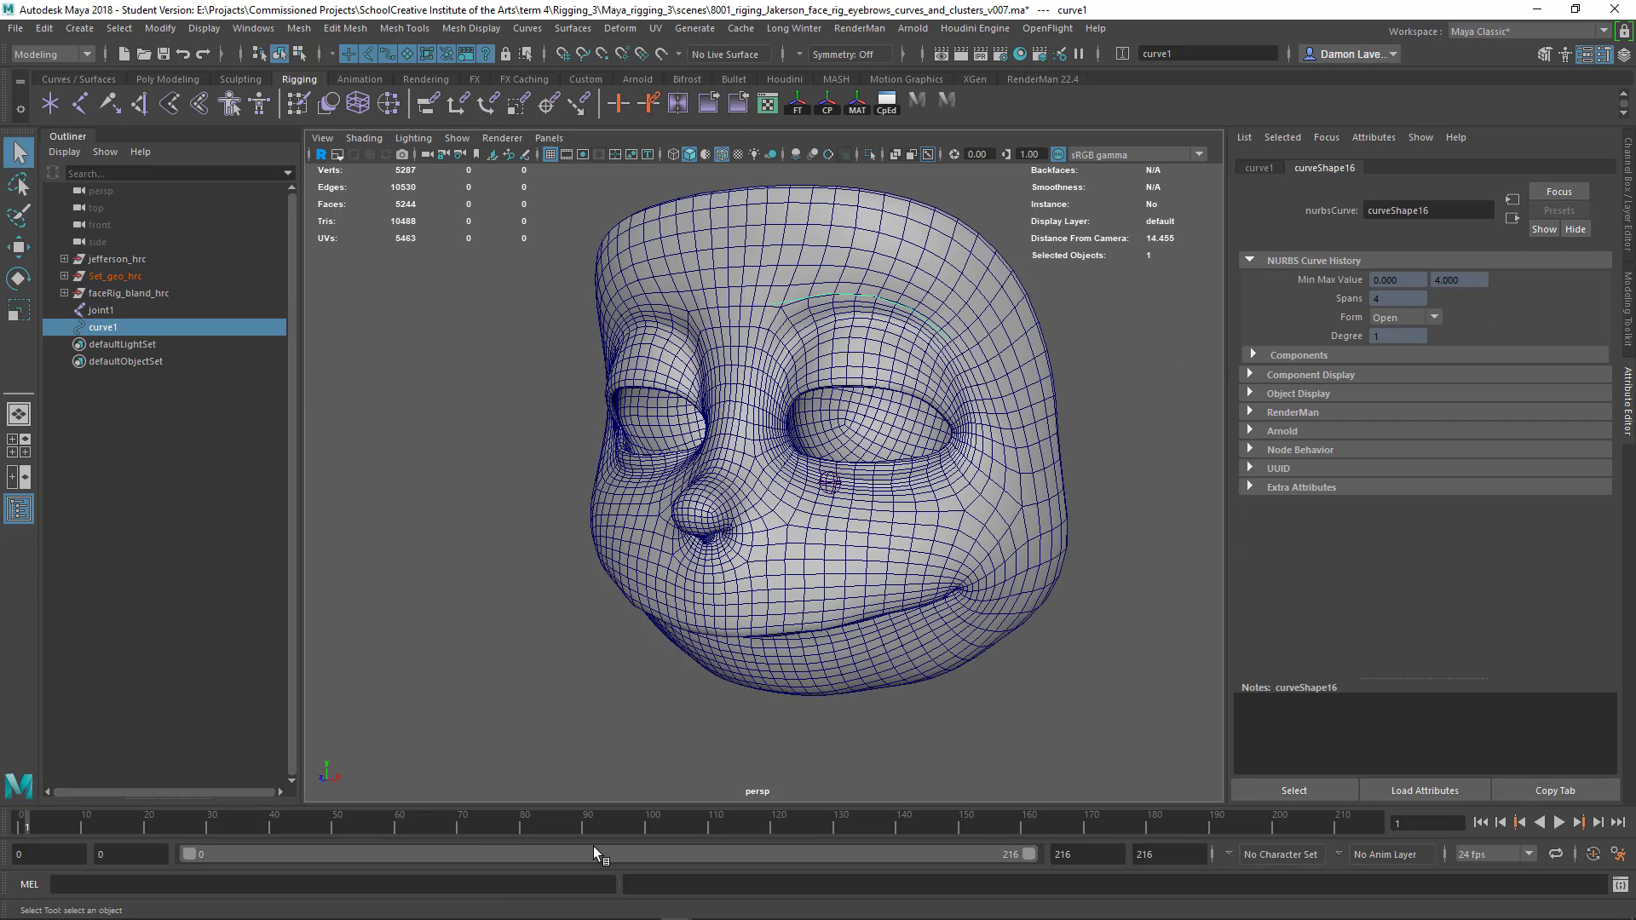
click(844, 501)
mouse_move(908, 564)
alt+mouse_down()
mouse_move(1062, 611)
mouse_move(894, 563)
alt+mouse_up()
click(827, 533)
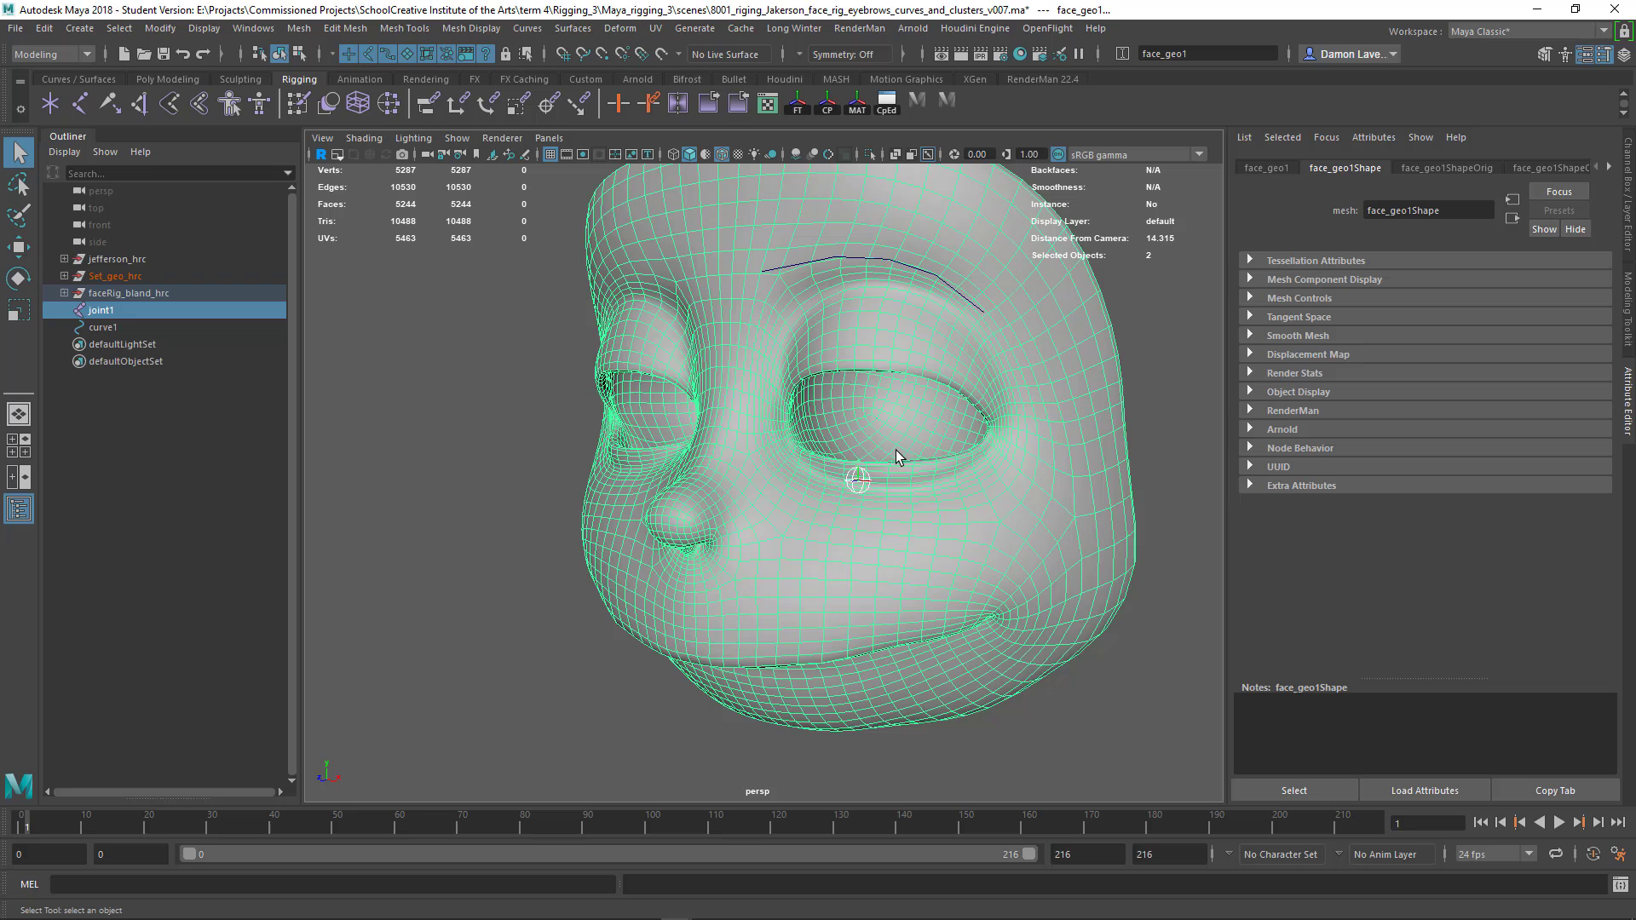
alt+drag(752, 460, 787, 486)
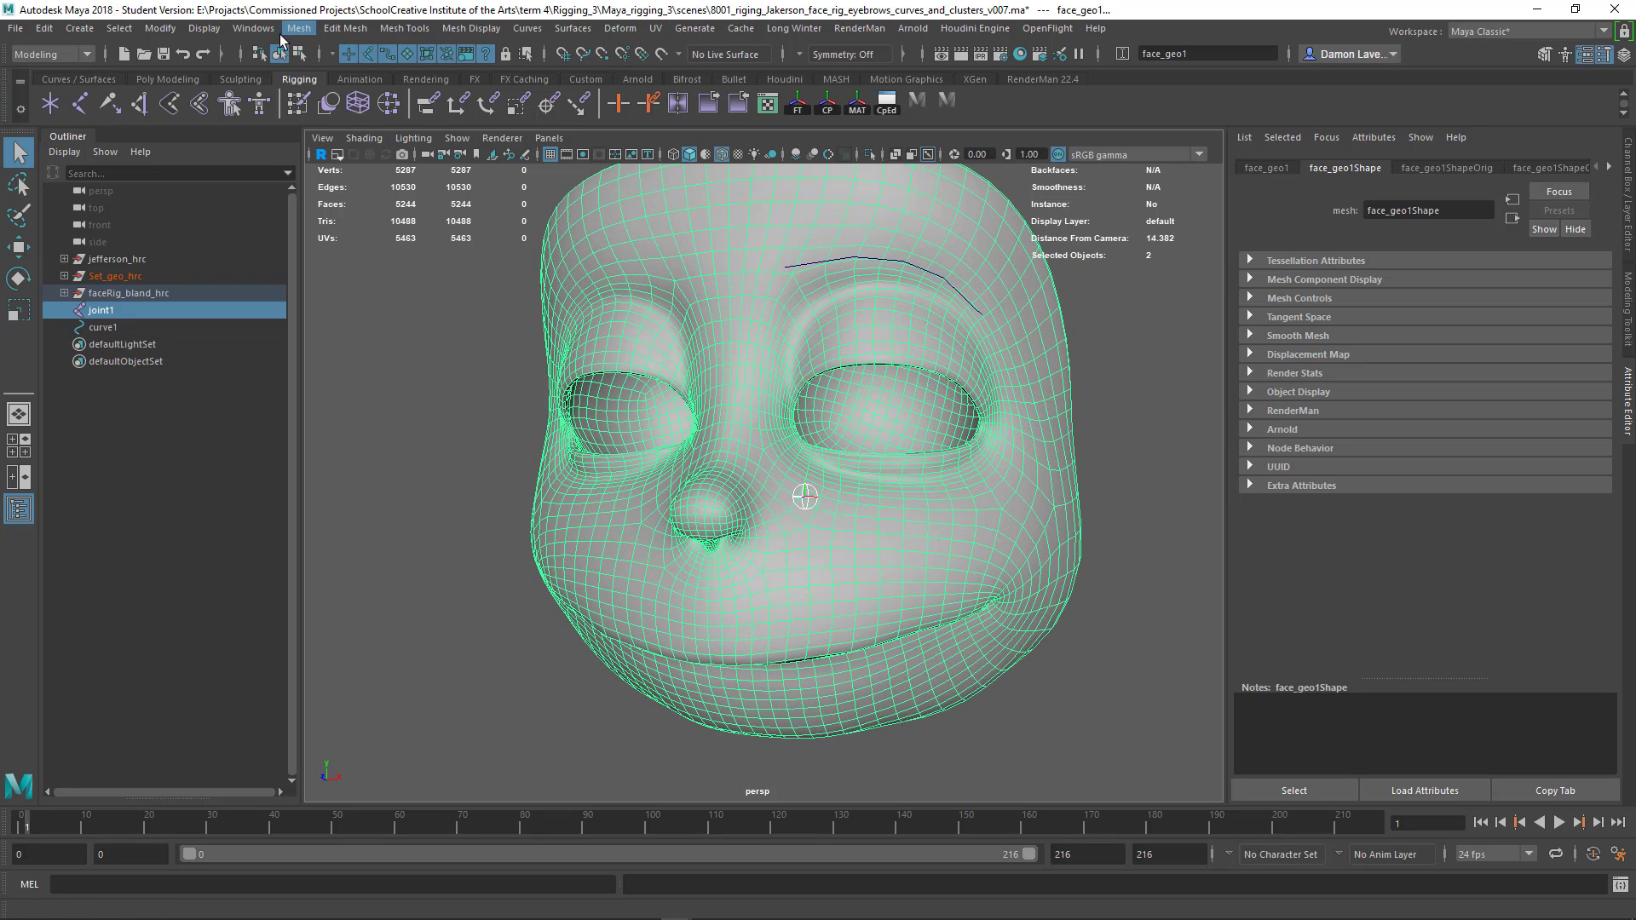
- Switch to the Rigging menu set and reset the Bind Skin options to defaults
click(39, 54)
click(51, 89)
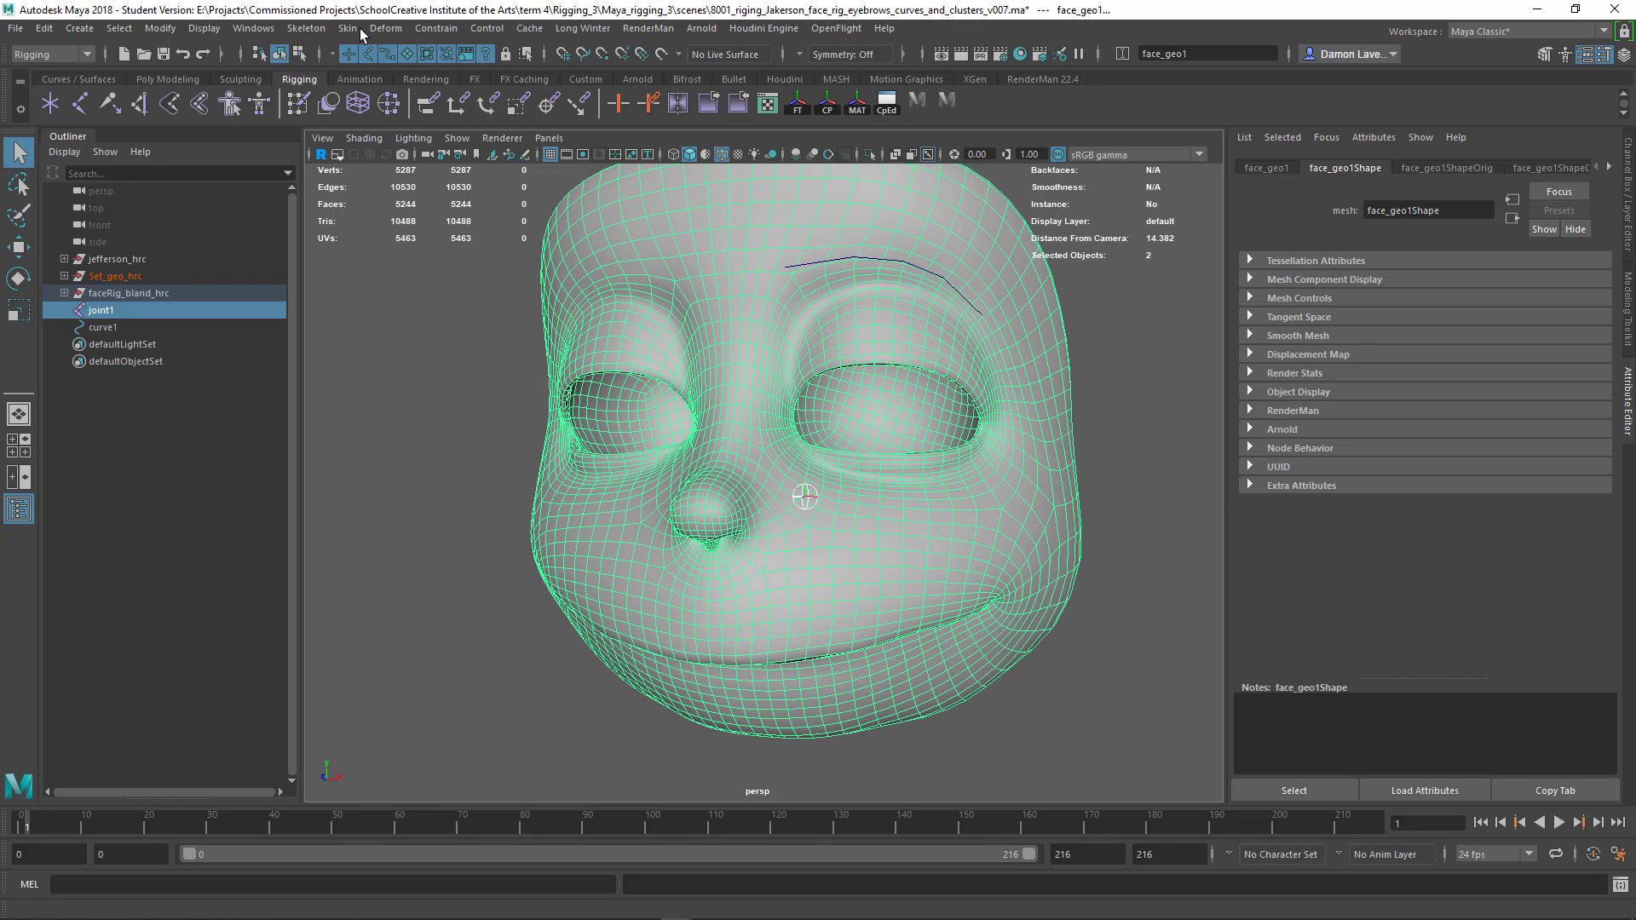
click(348, 29)
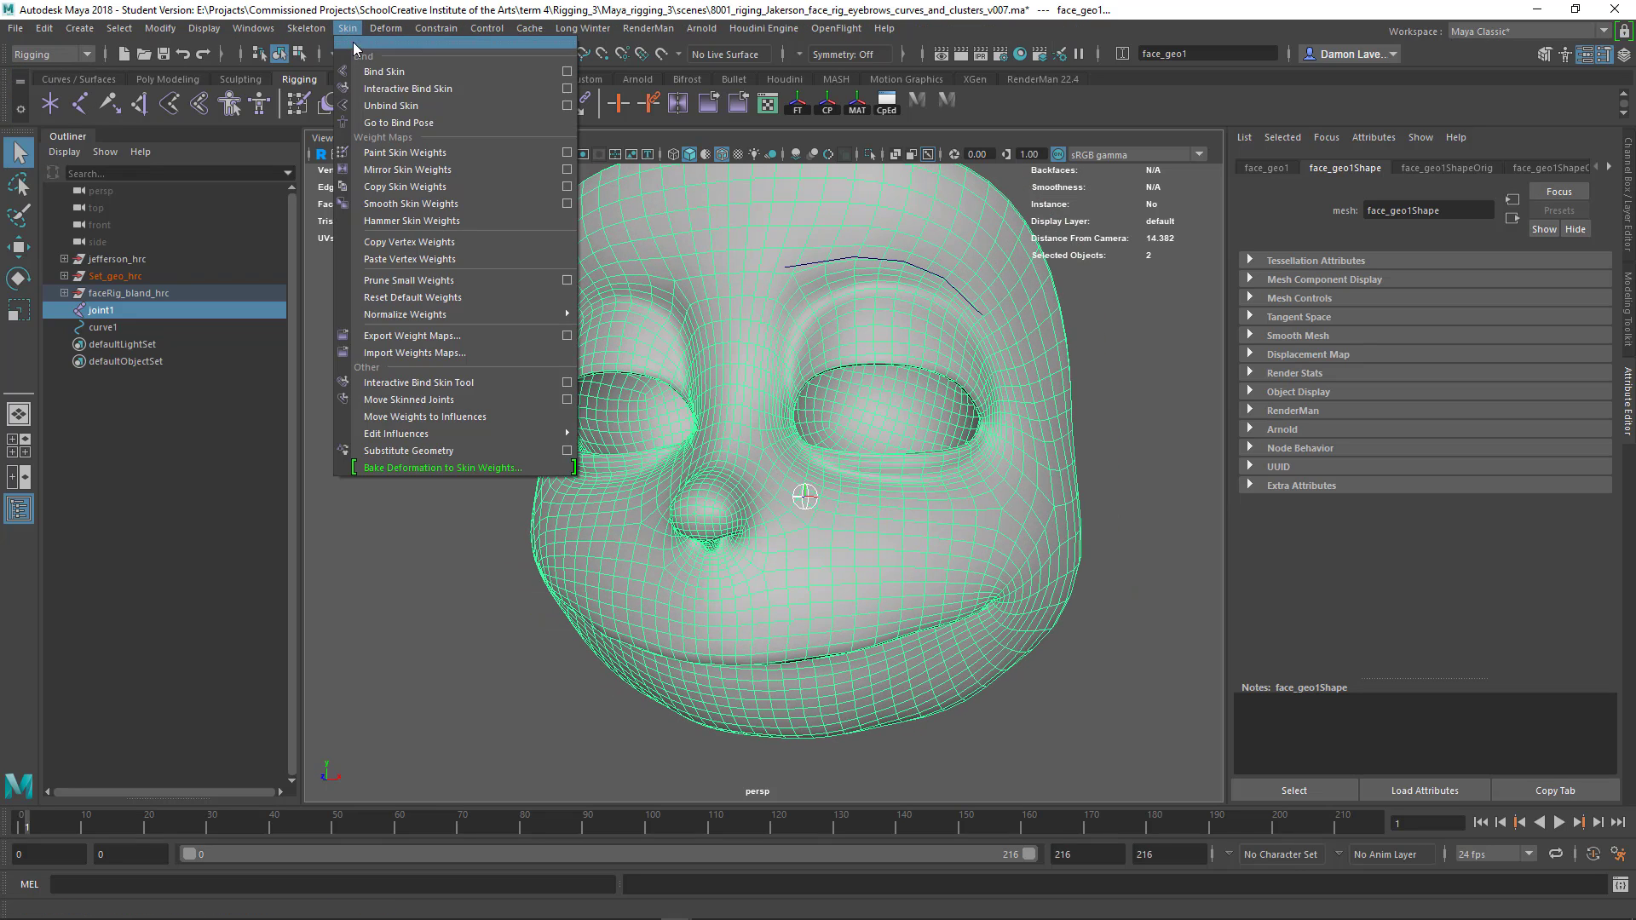
click(567, 73)
drag(1279, 216, 946, 186)
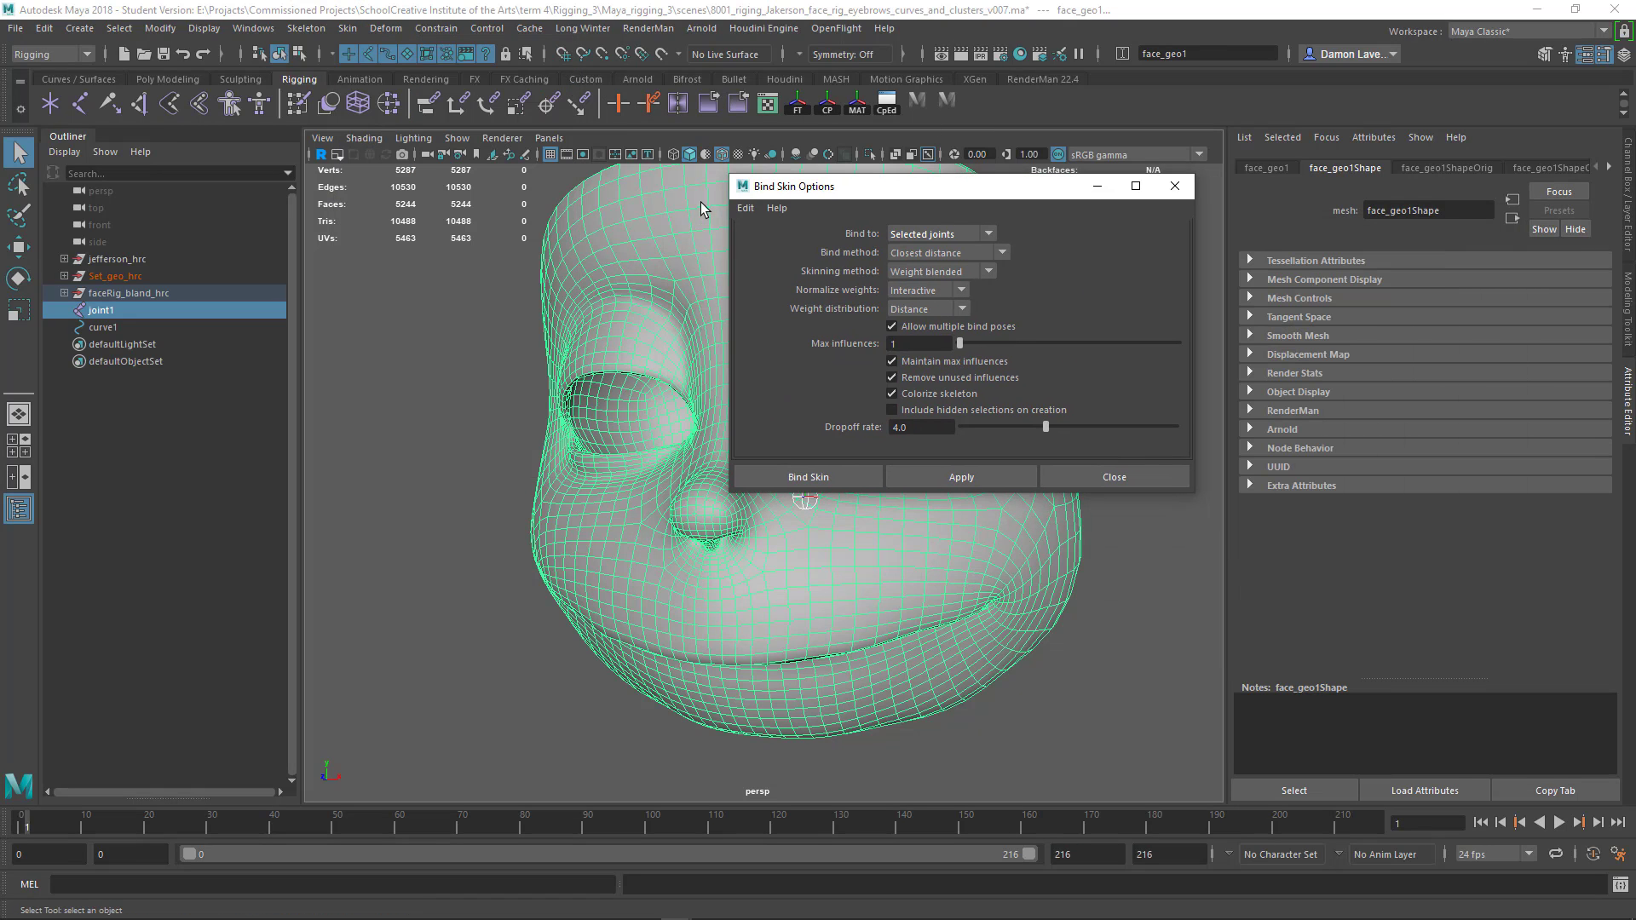
click(744, 207)
click(793, 243)
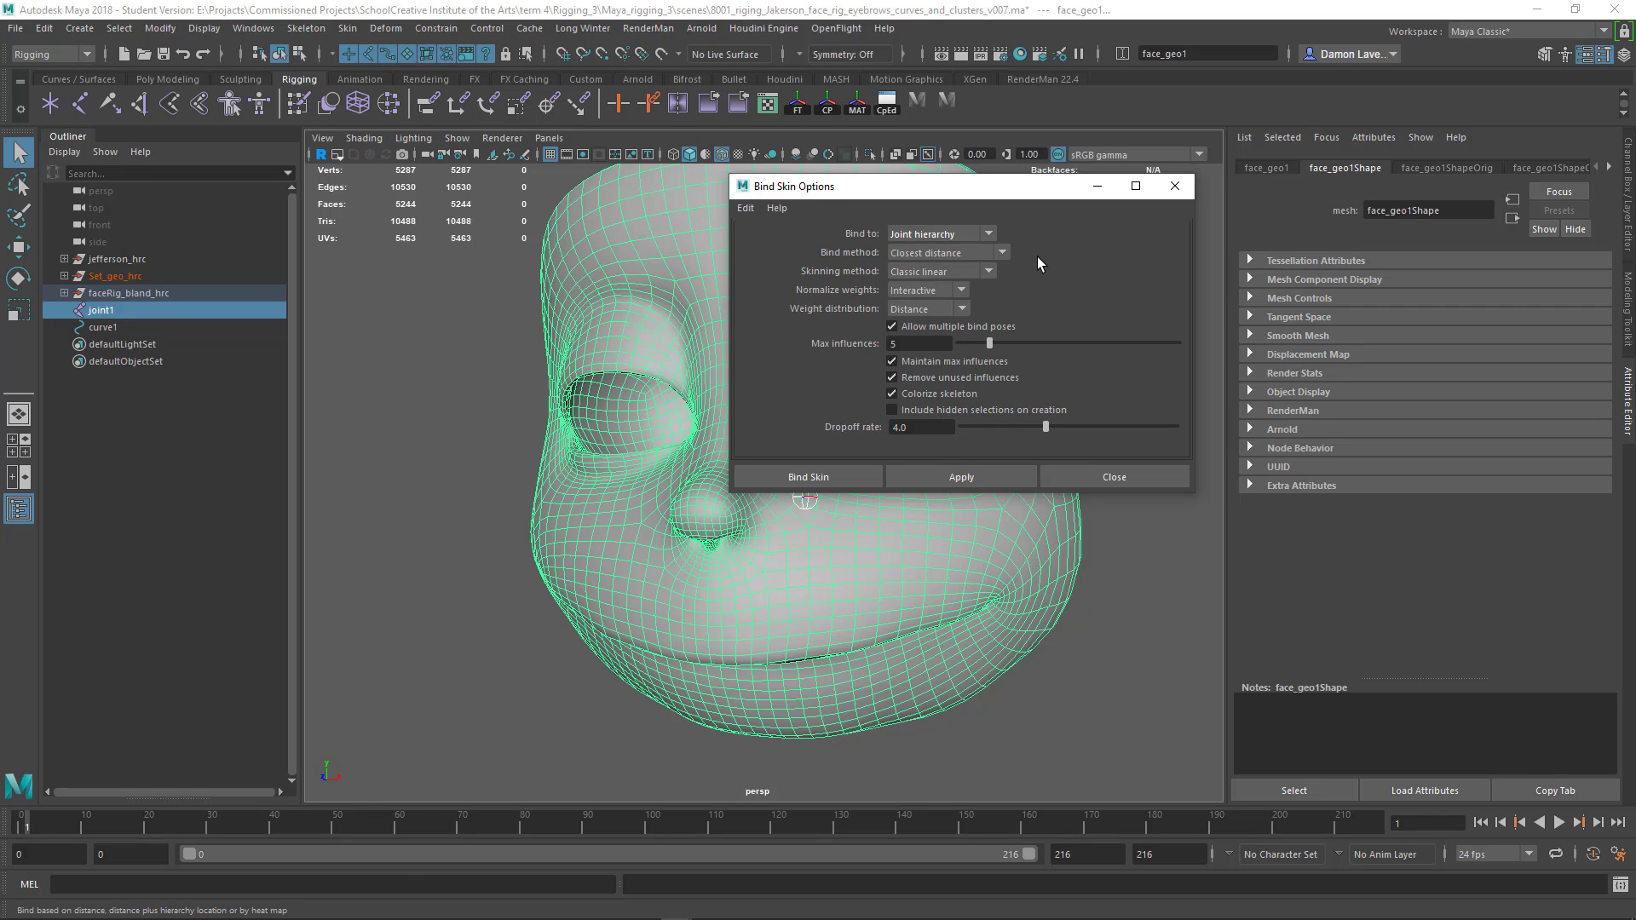
mouse_move(846, 270)
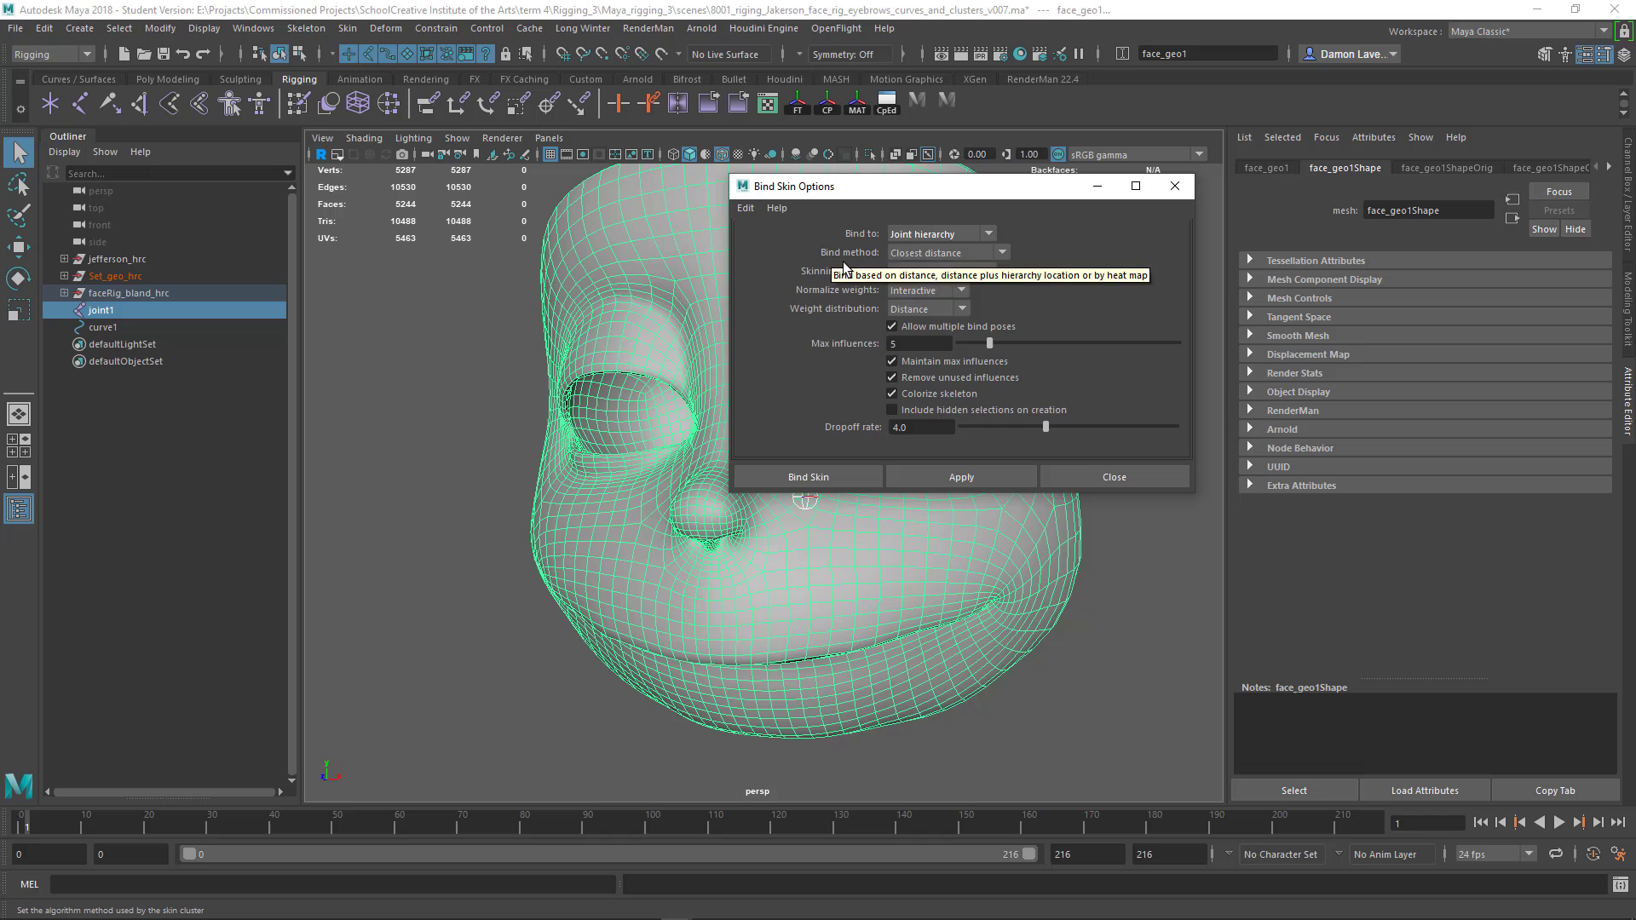
- Bind with Weight Blended skinning and Max influences 1, creating skinCluster44
click(917, 252)
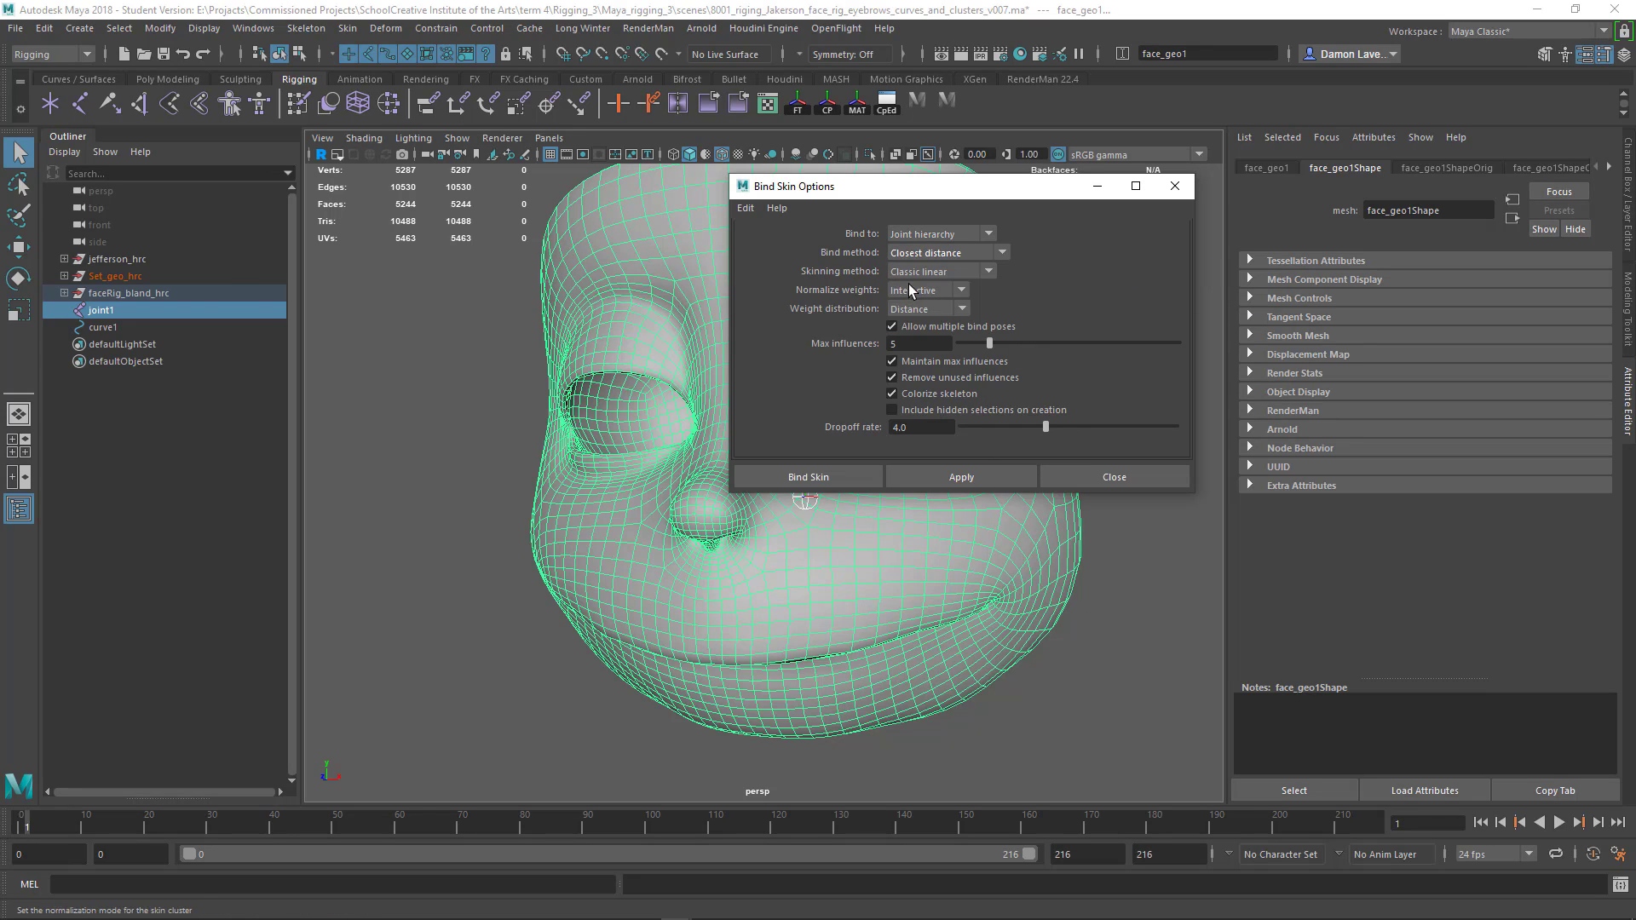
click(920, 271)
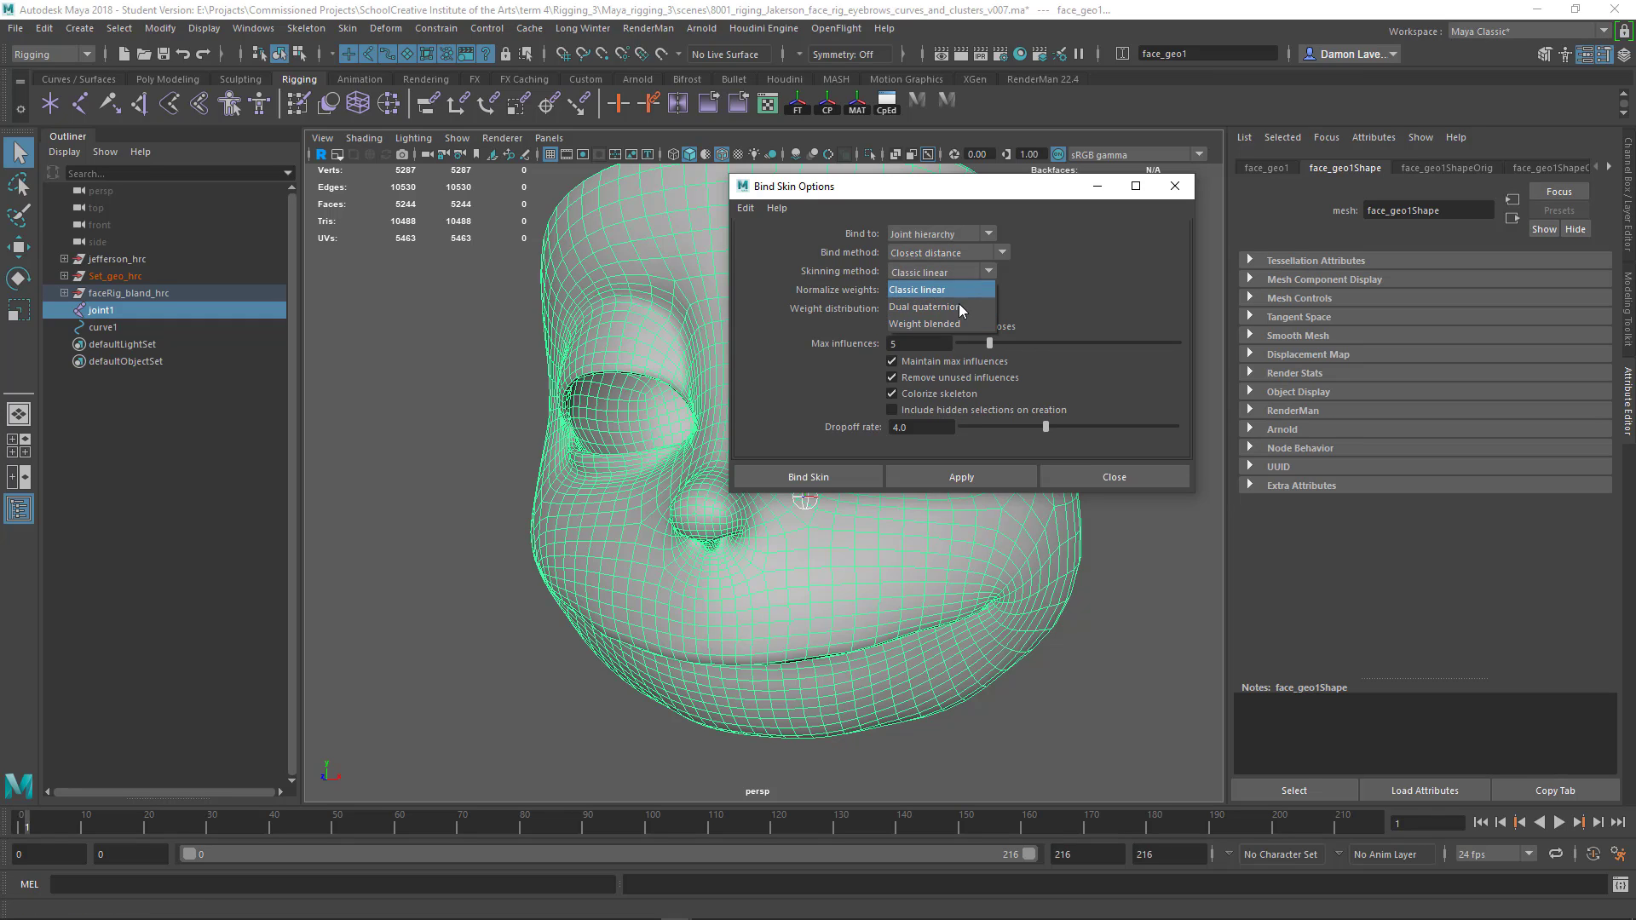
click(945, 324)
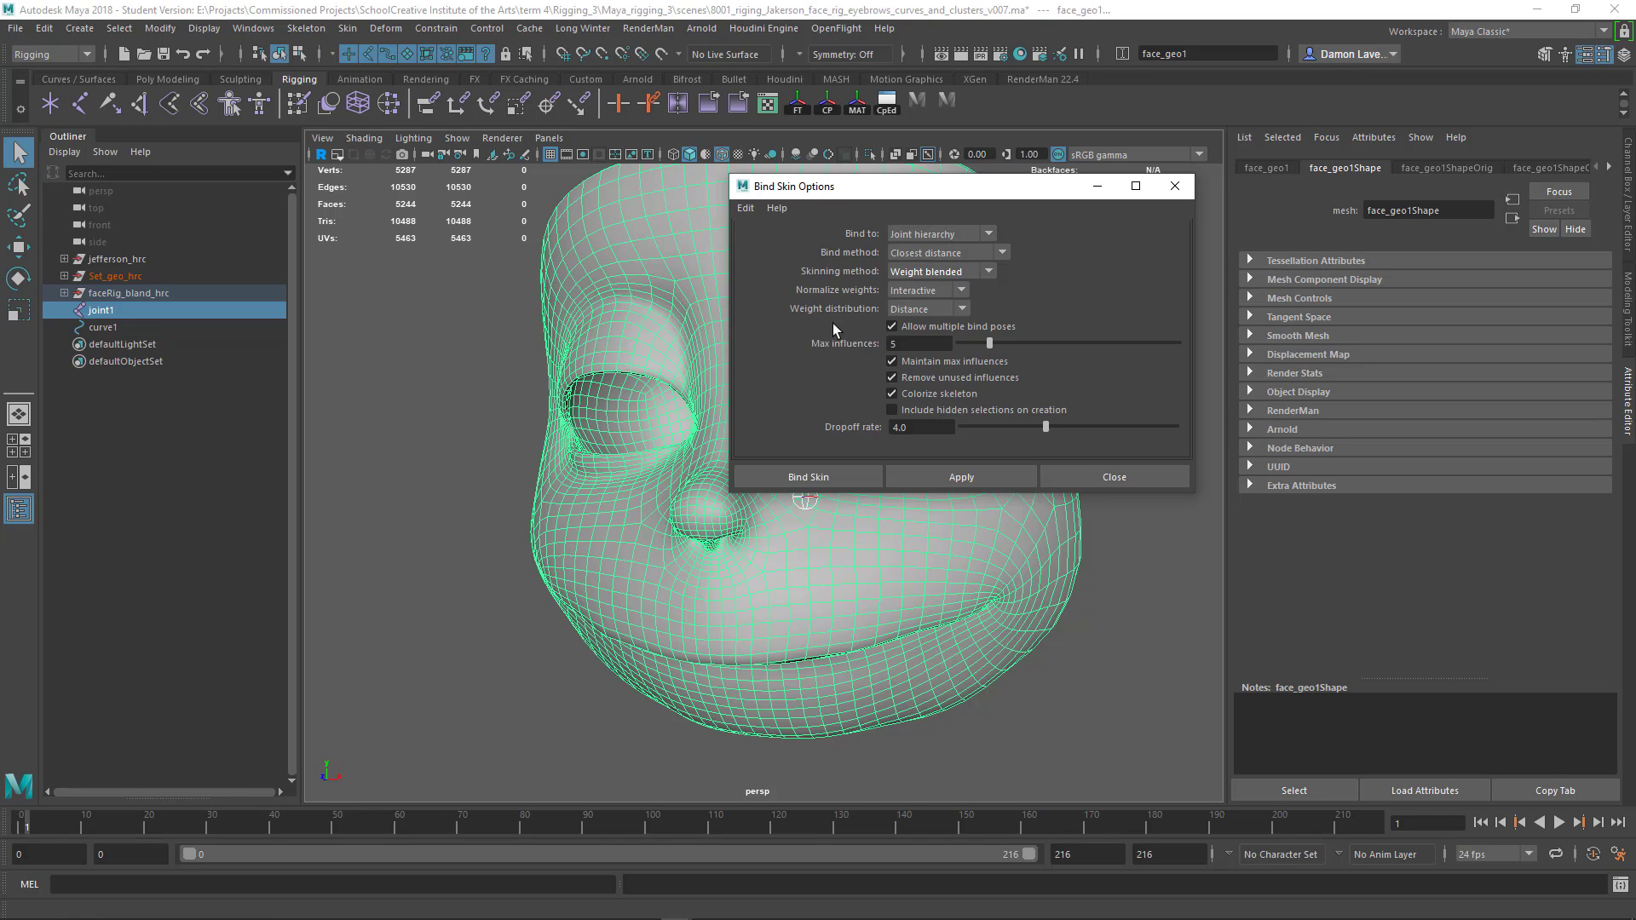
click(921, 343)
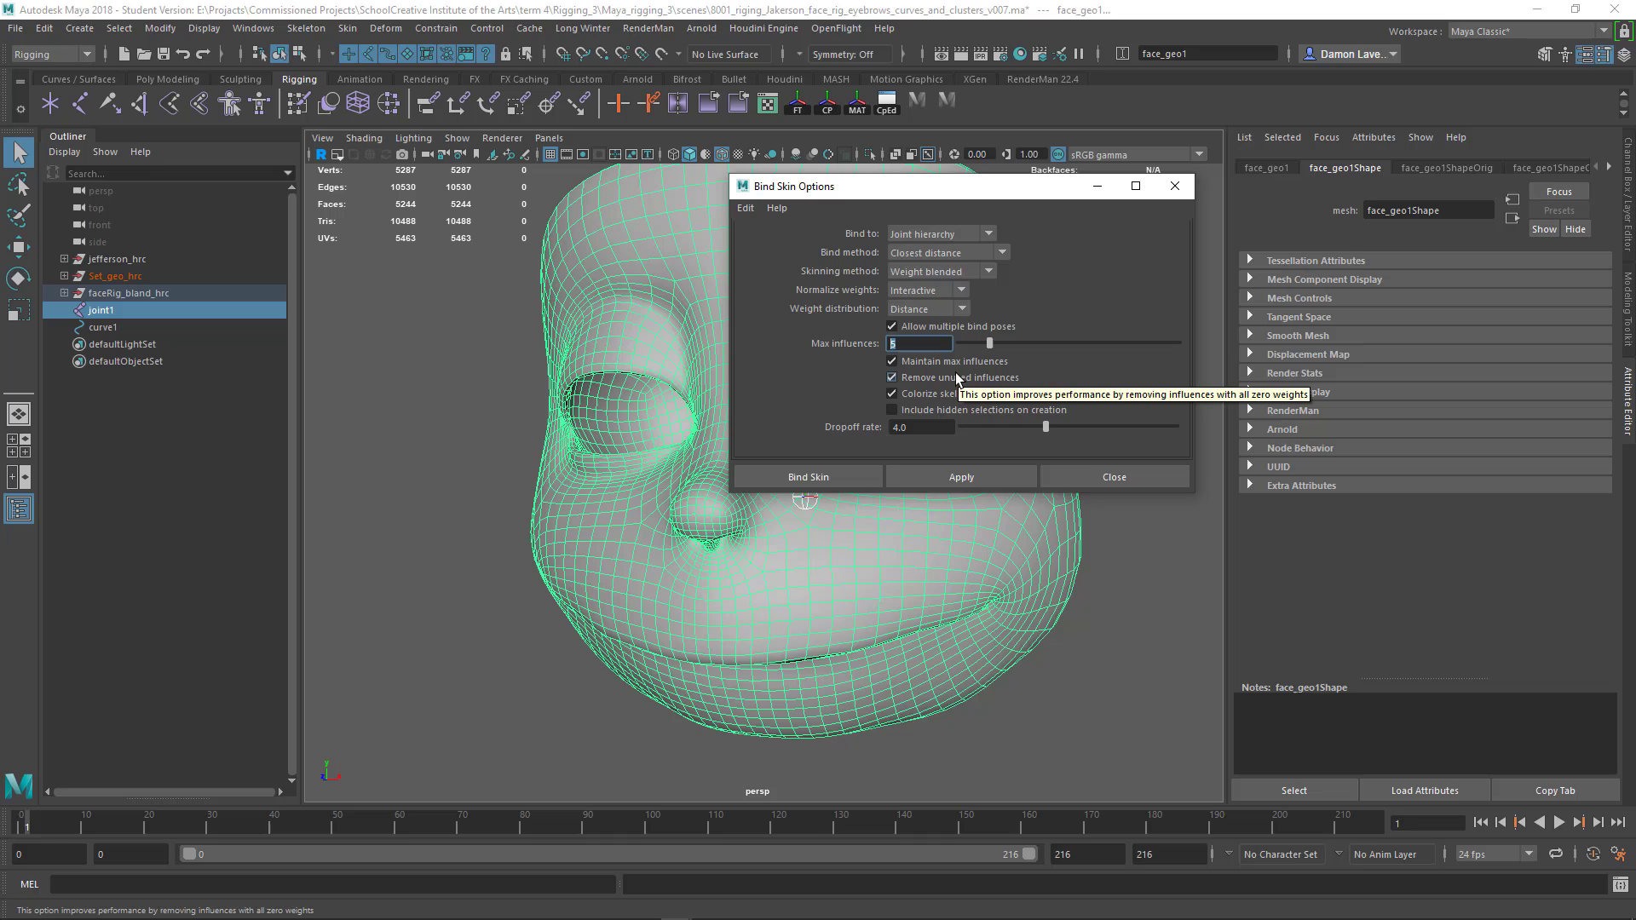
text(1)
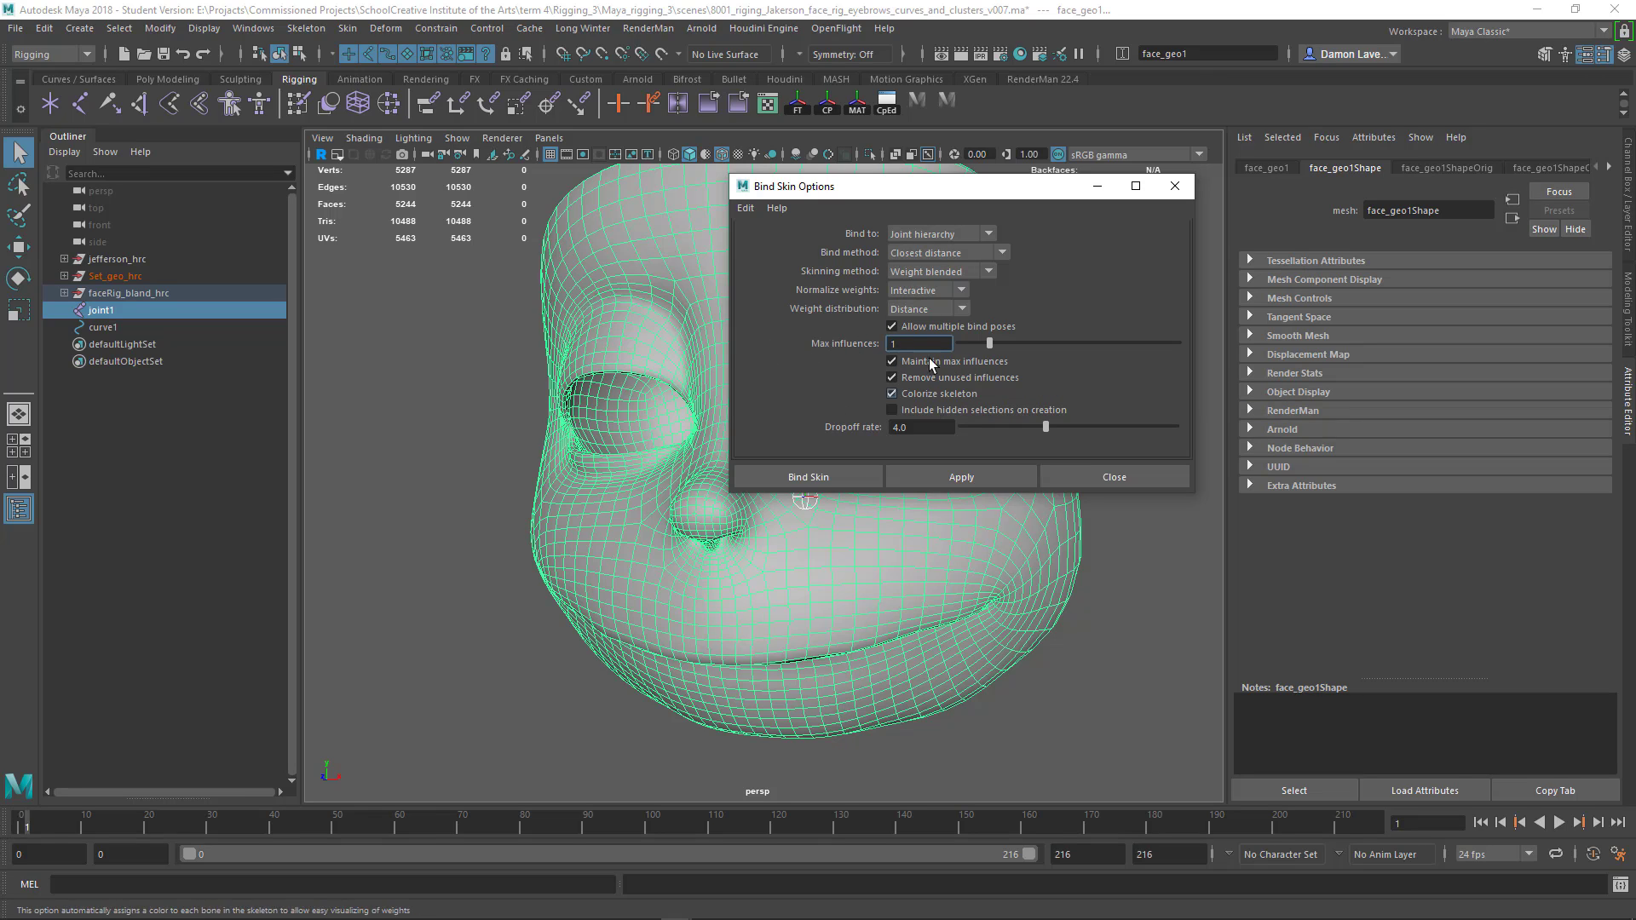
click(983, 475)
- Close the bind options, test-move joint1 to check the face follows, and undo
click(1112, 477)
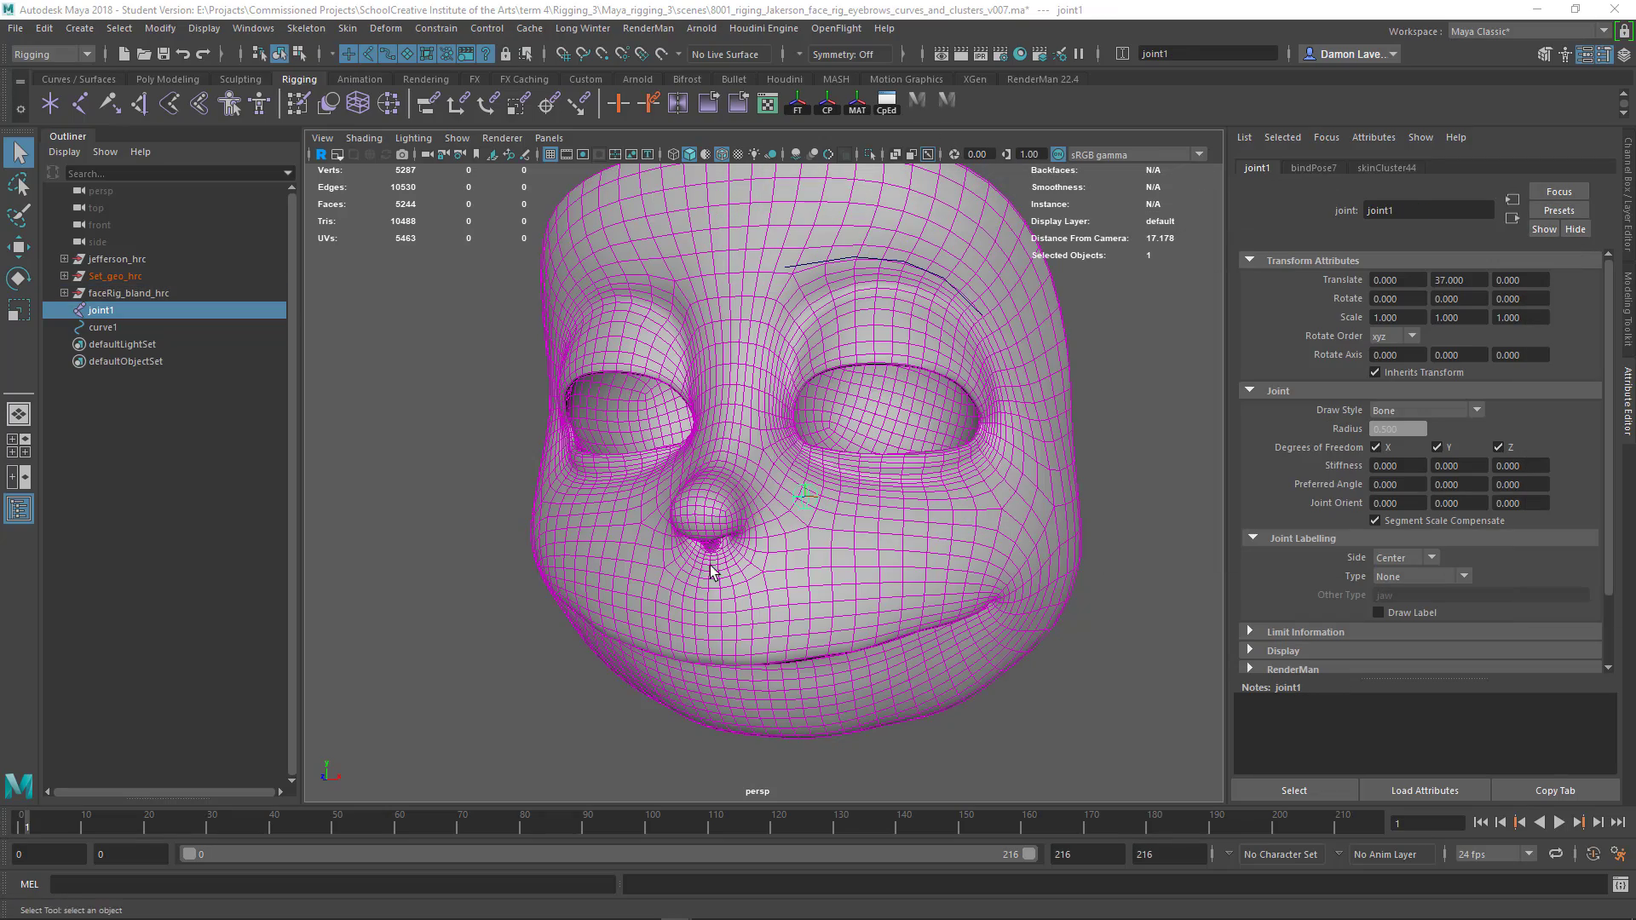
alt+drag(713, 572, 918, 518)
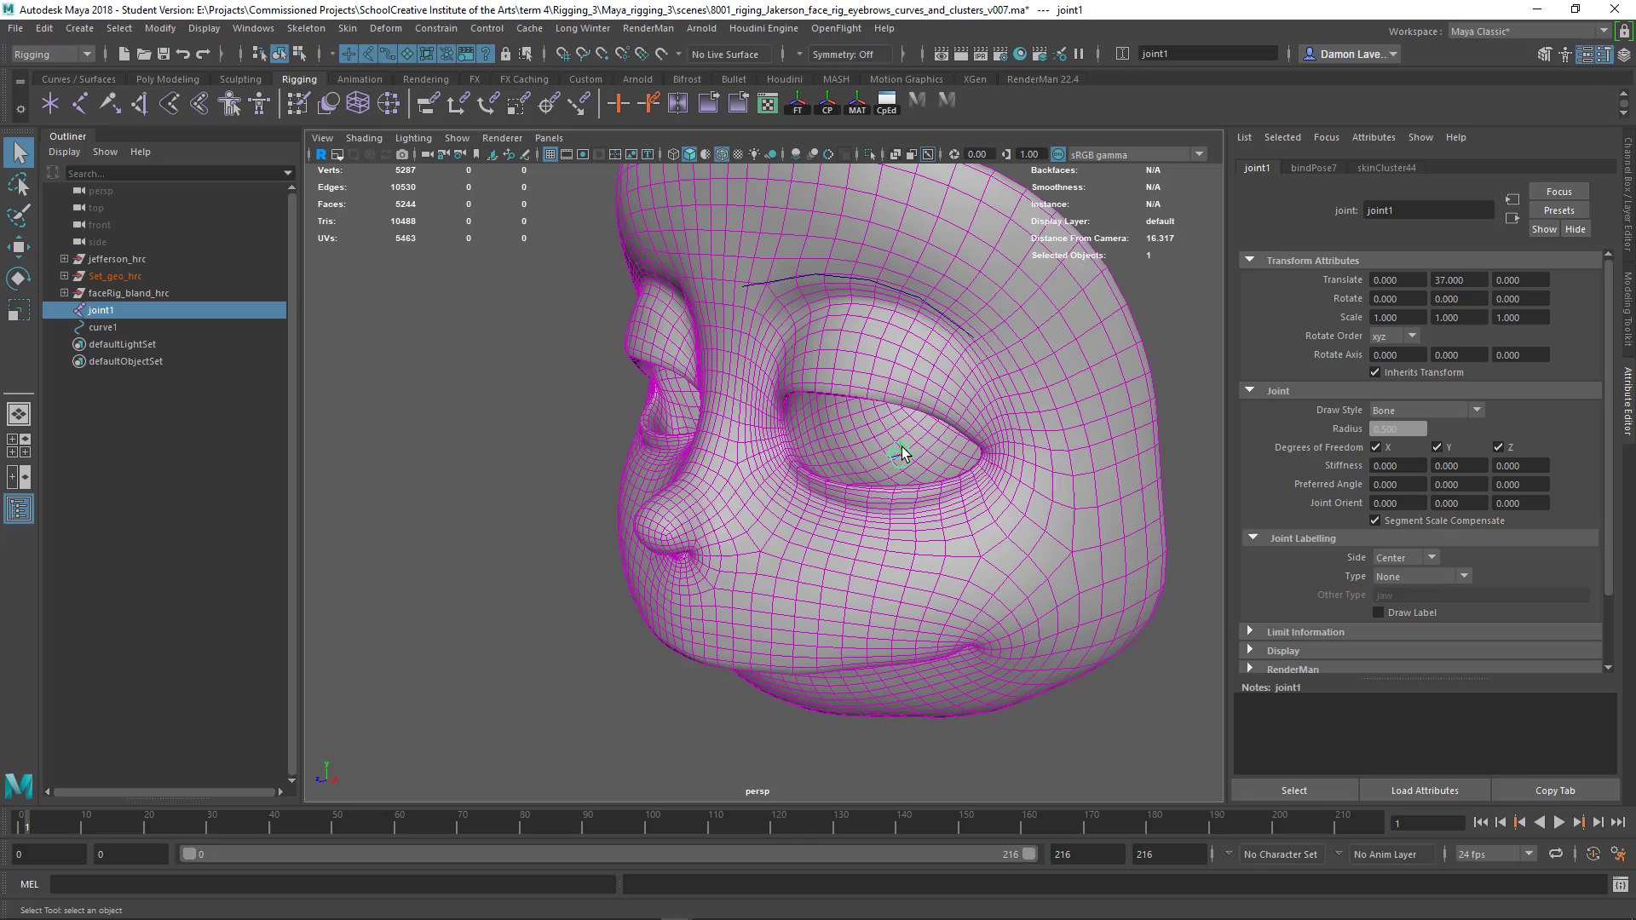
key(w)
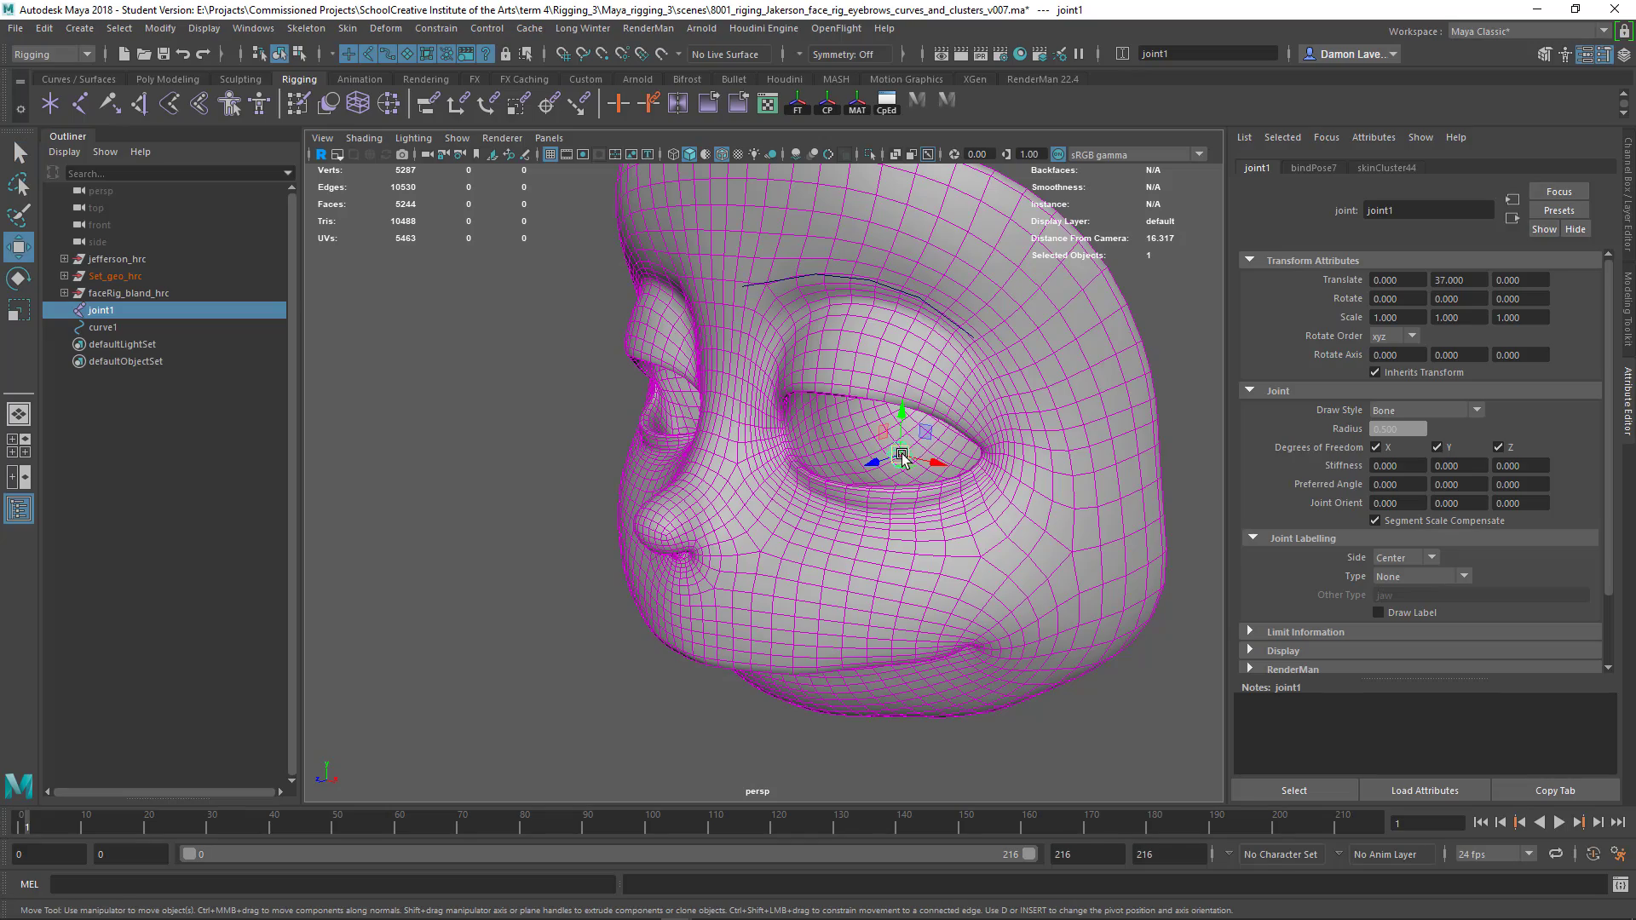
mouse_move(902, 458)
mouse_down()
mouse_move(953, 517)
mouse_move(1020, 450)
mouse_move(852, 659)
mouse_up()
key(ctrl+z)
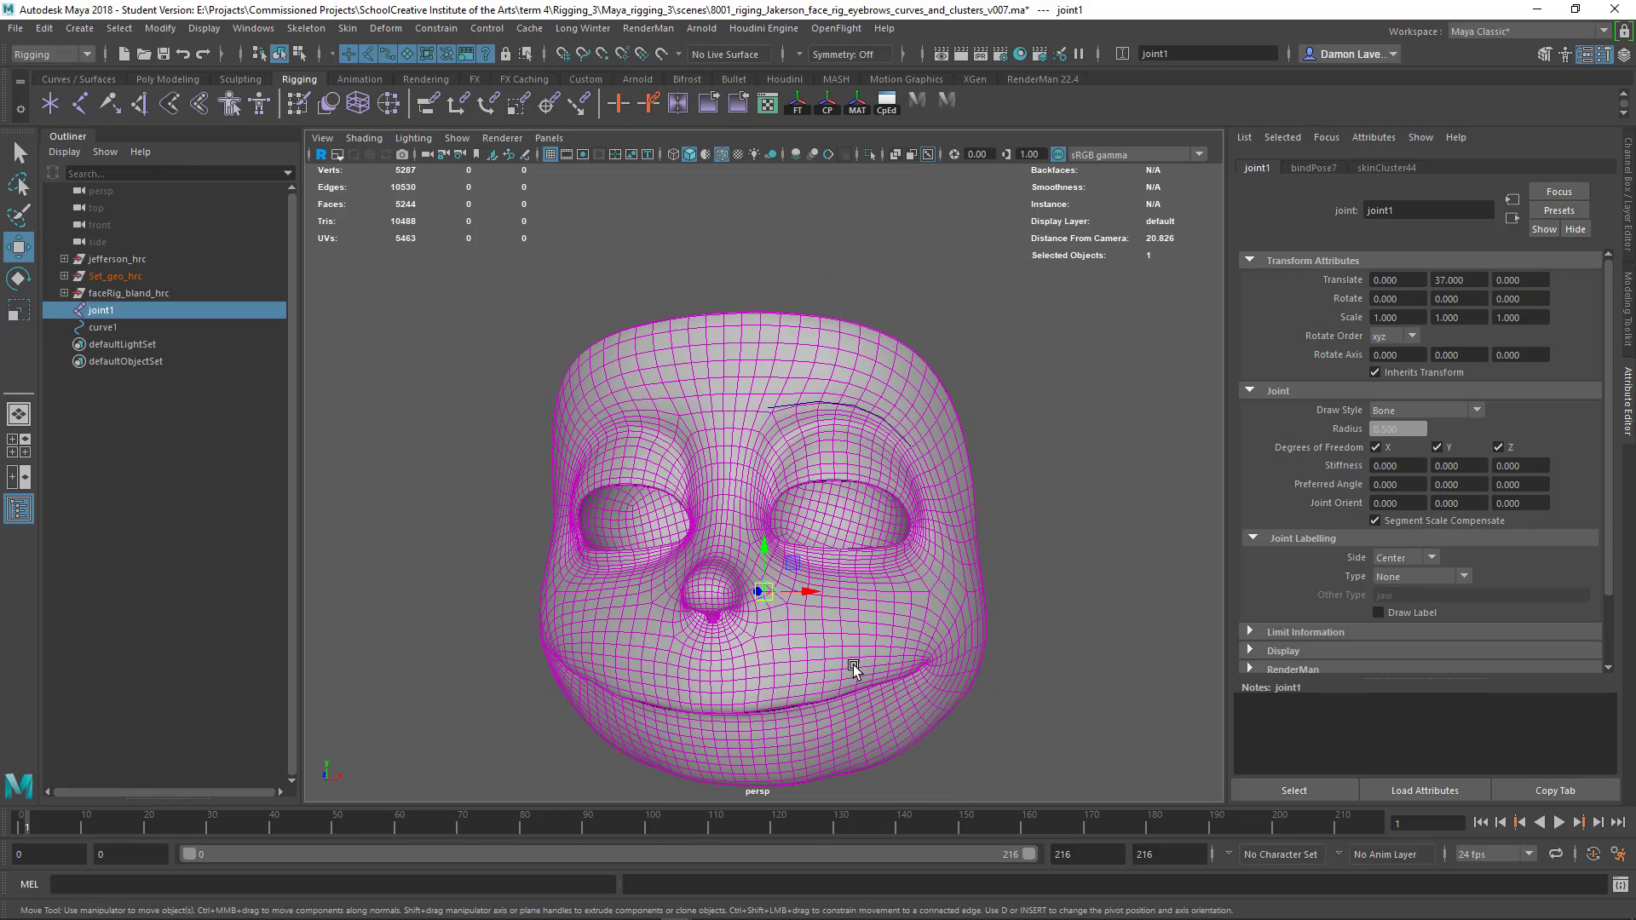
- Select the eyebrow curve1 then face_geo1 and go to the Skin commands for editing influences
mouse_move(856, 467)
alt+mouse_down()
mouse_move(883, 486)
mouse_move(792, 345)
alt+mouse_up()
click(793, 370)
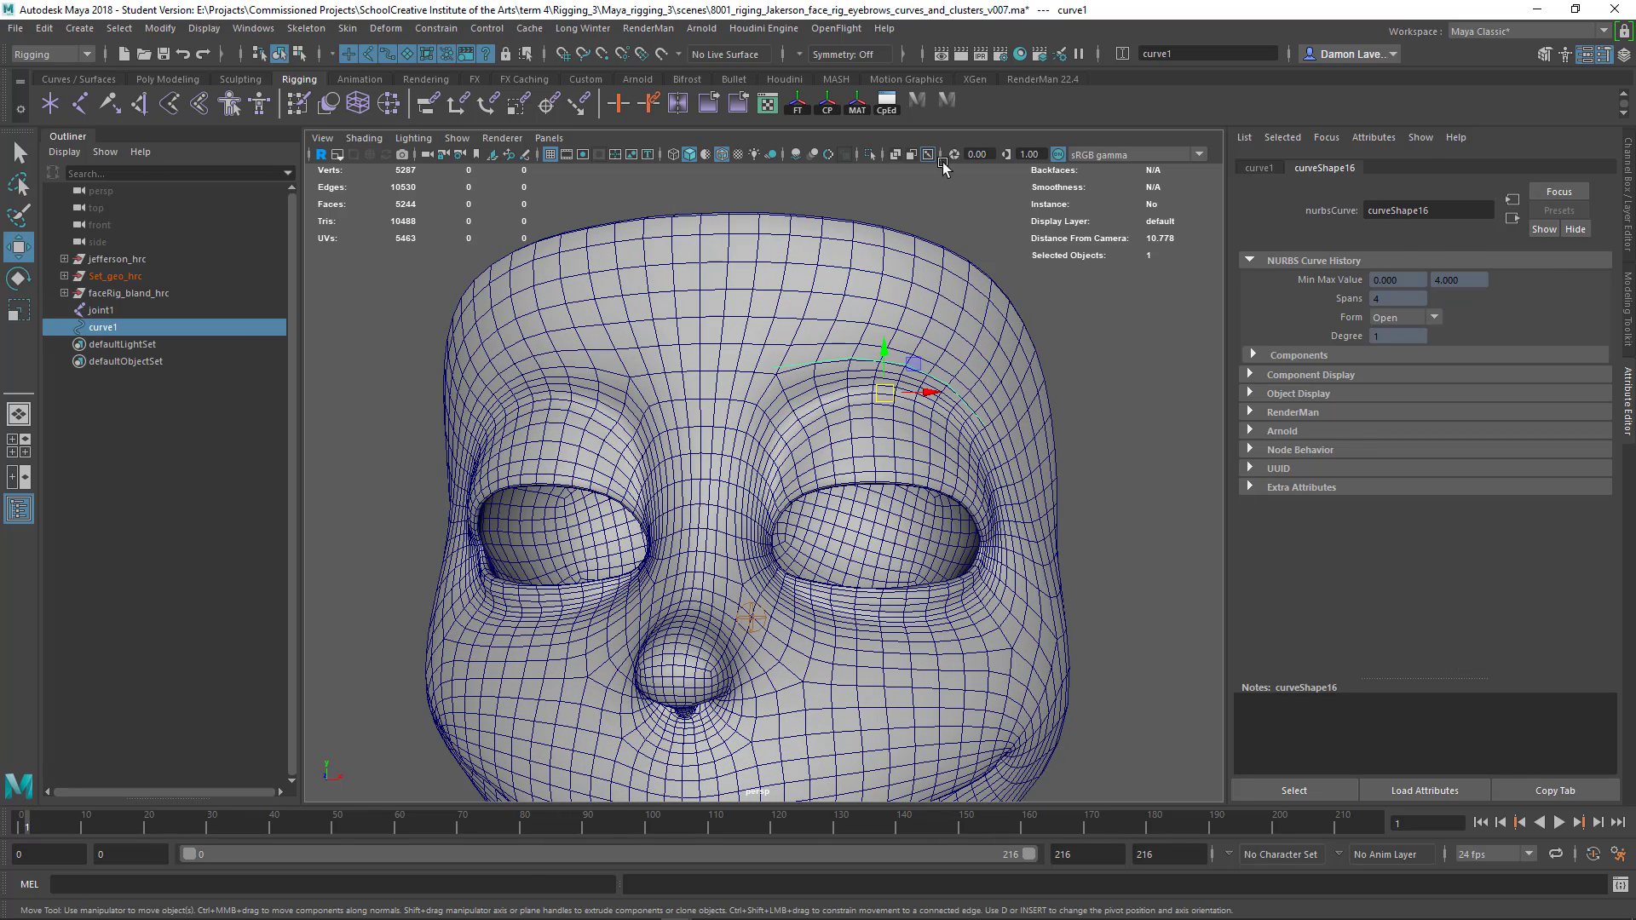
shift+click(765, 346)
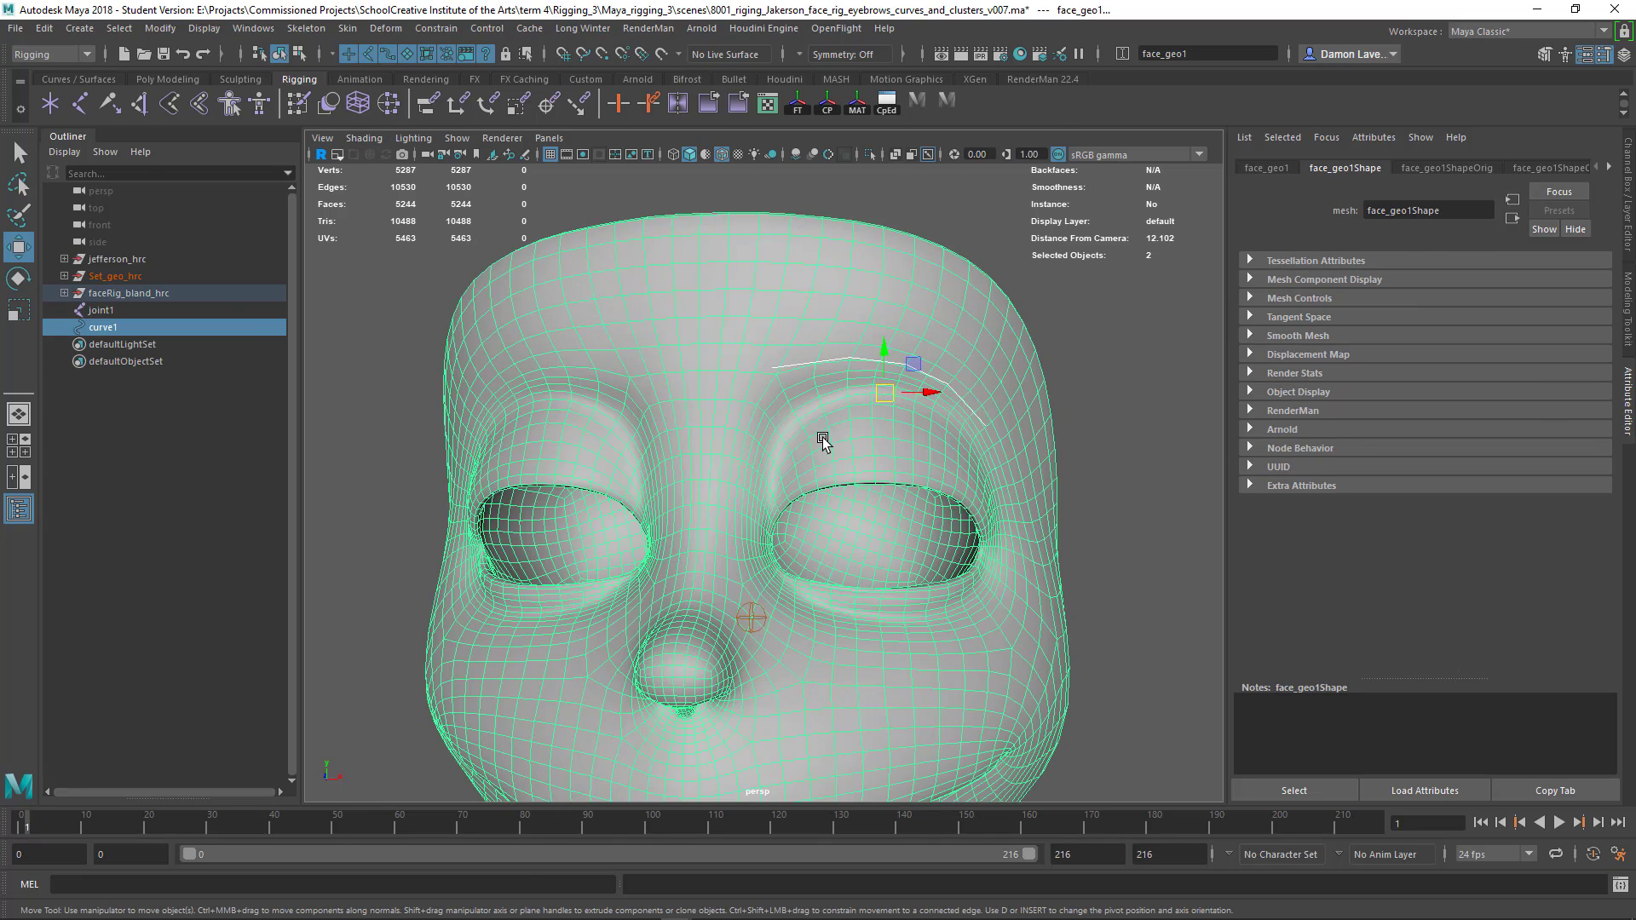
click(347, 29)
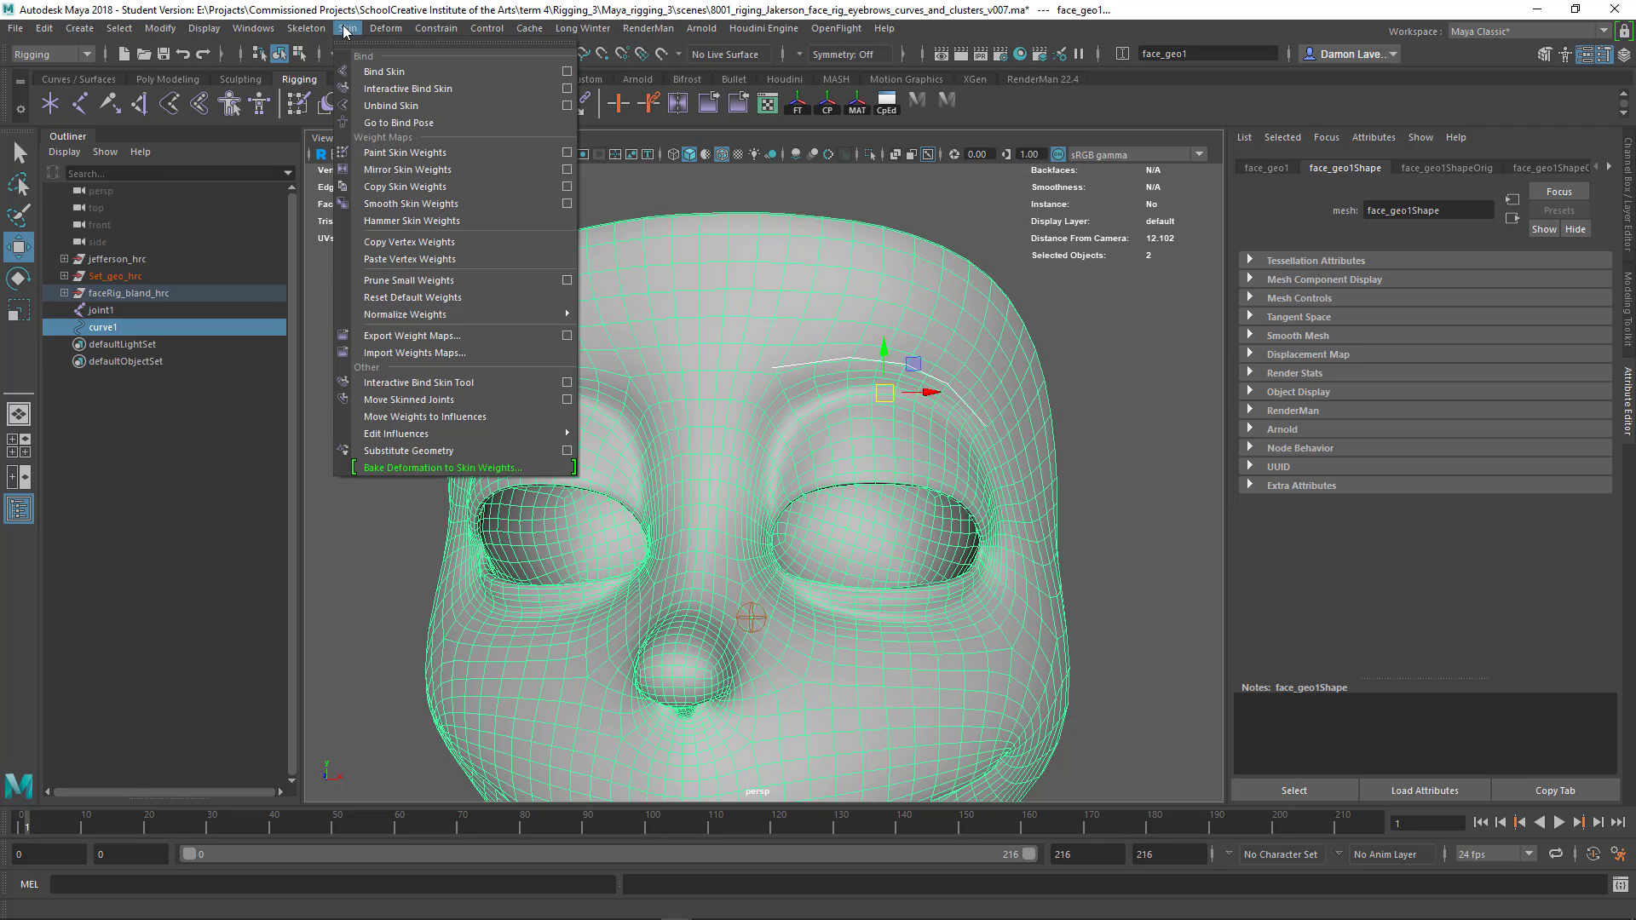
mouse_move(396, 434)
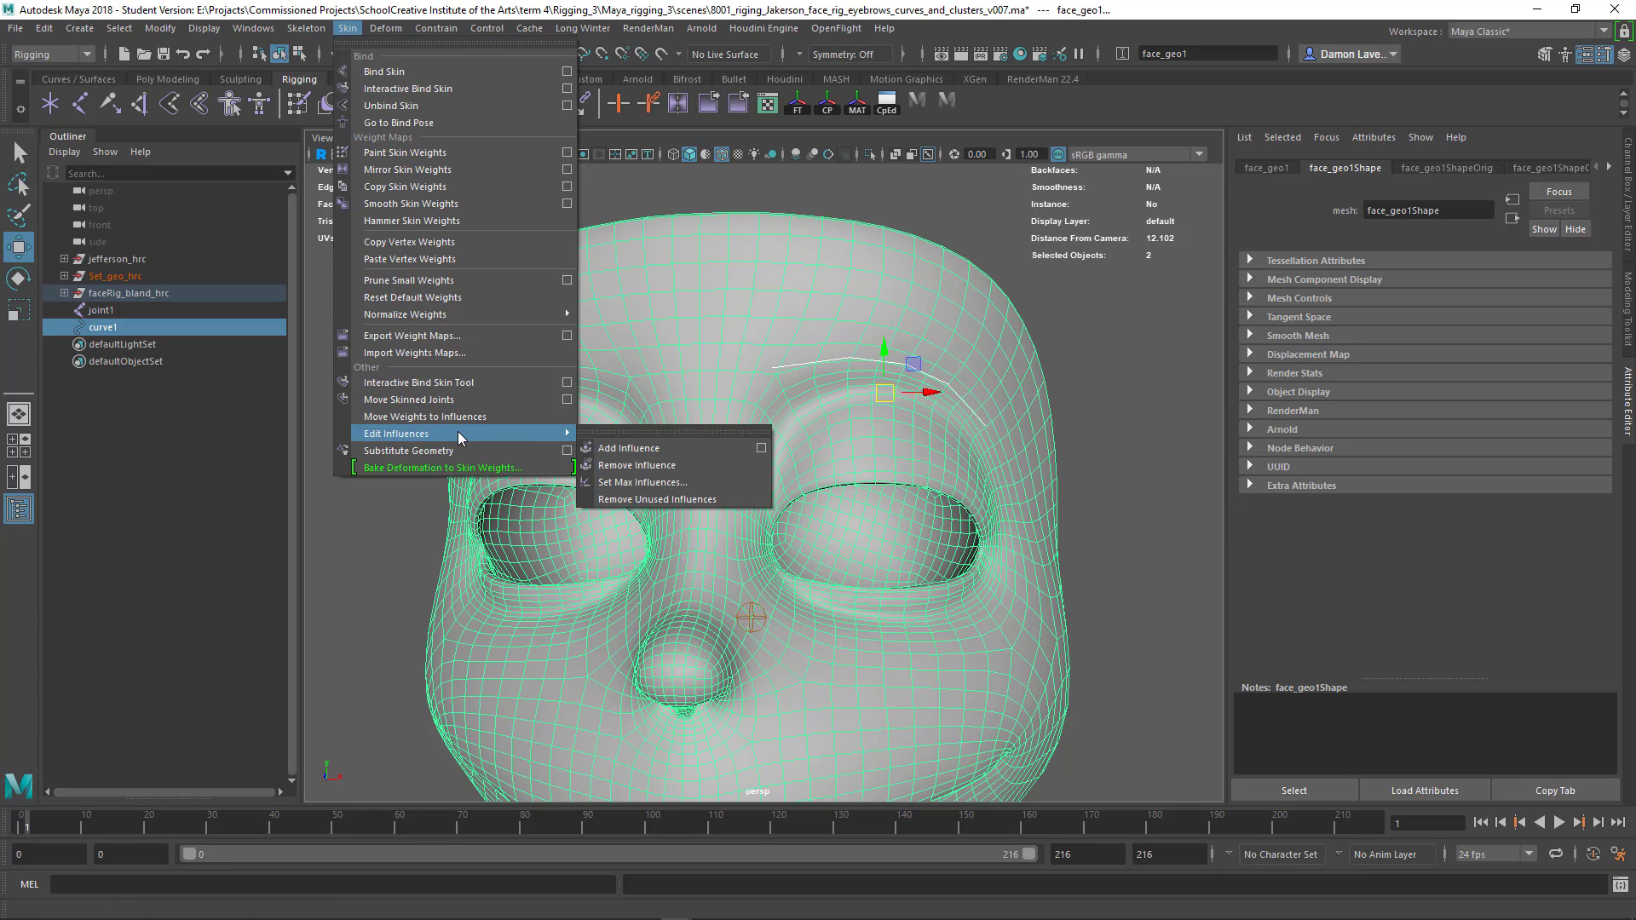
- Add curve1 as a skin influence on face_geo1 with default options and Lock weights on
click(758, 445)
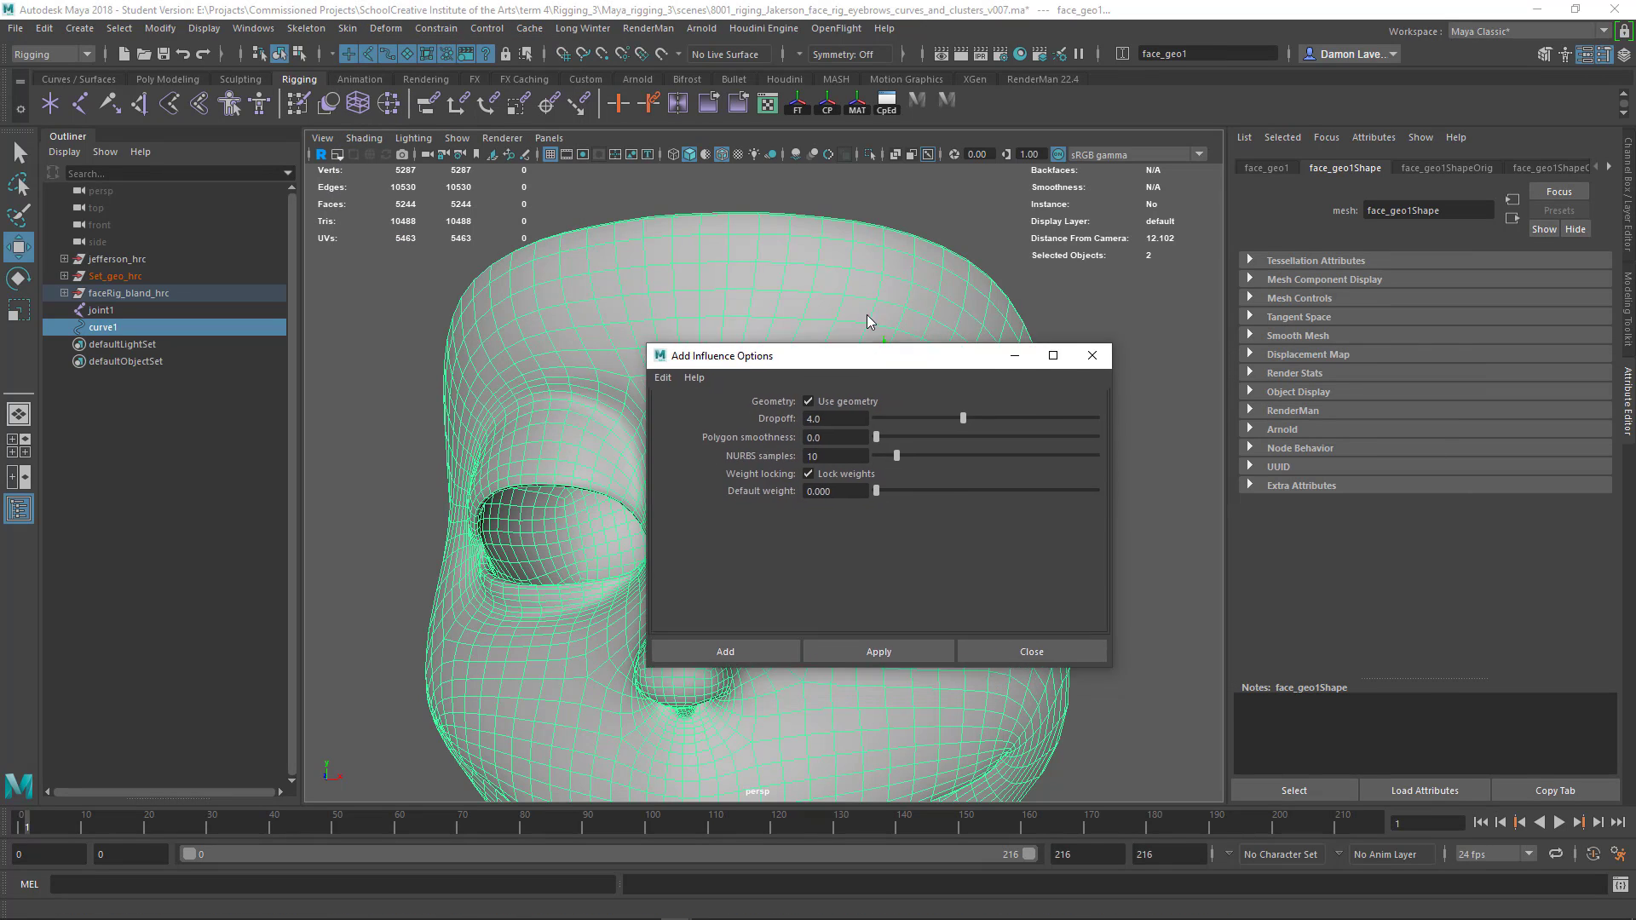
drag(867, 314, 832, 276)
click(653, 280)
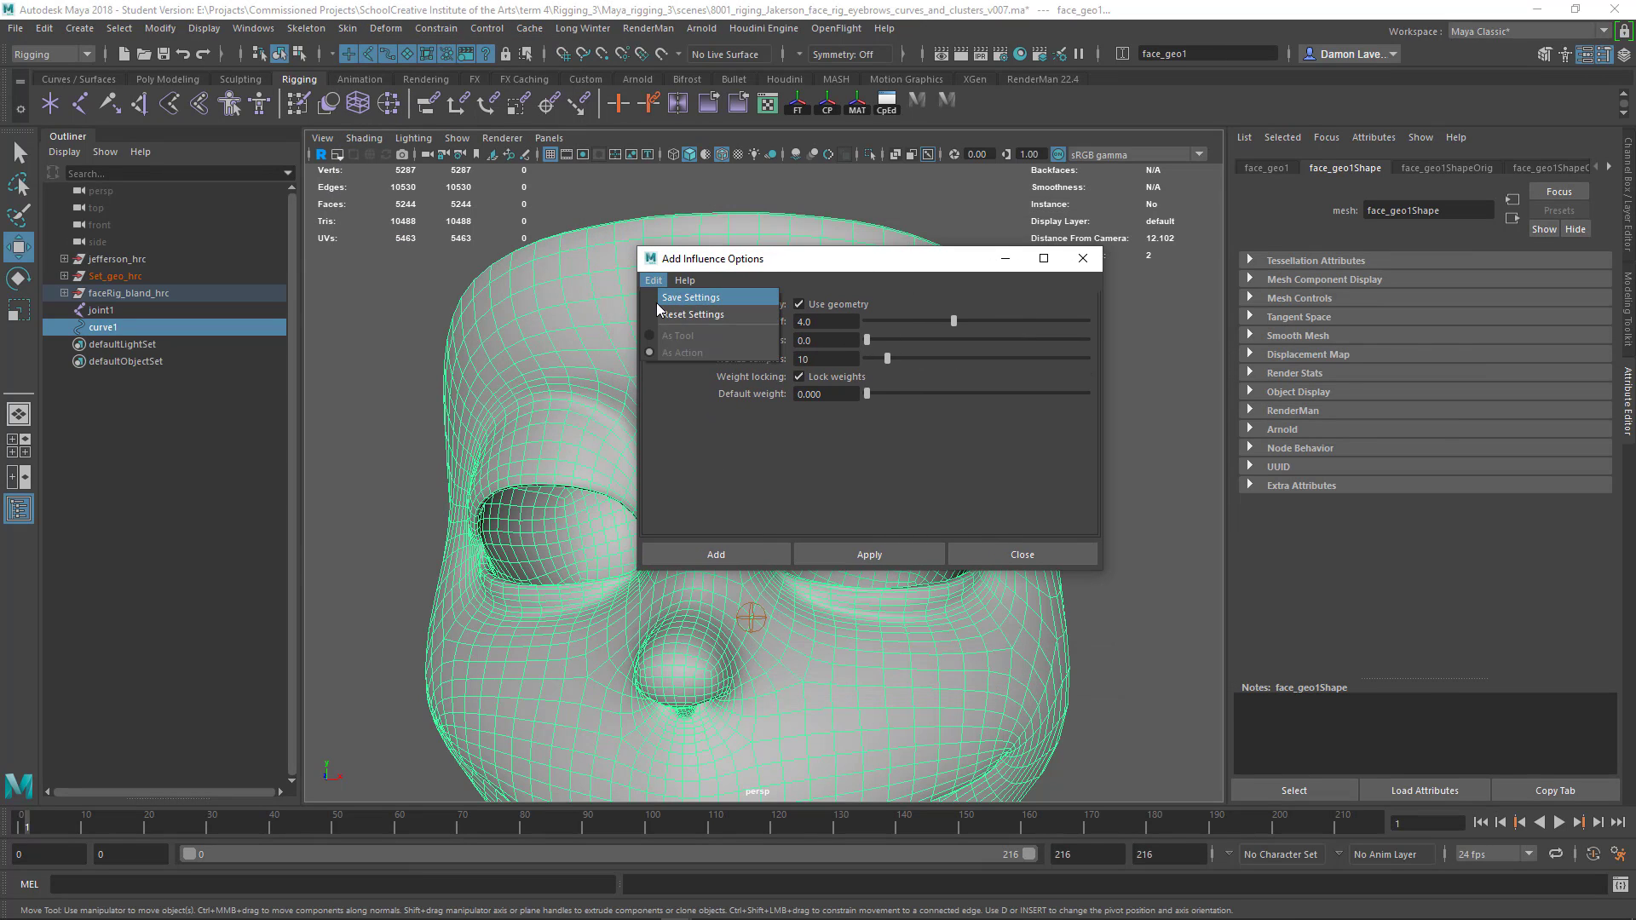
click(696, 330)
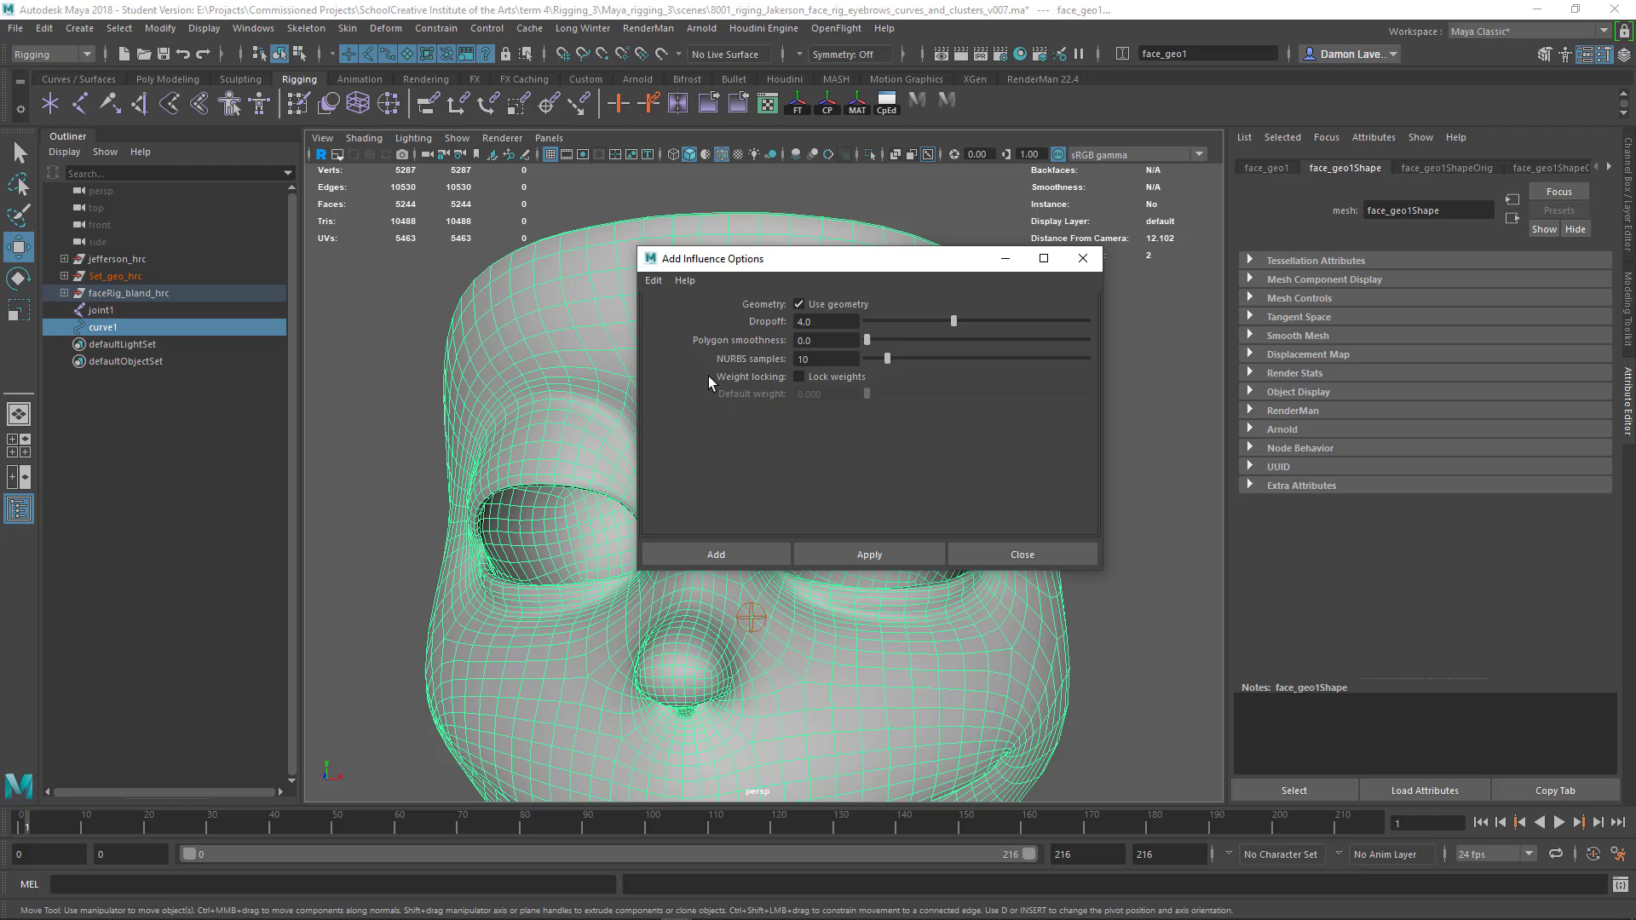
click(844, 377)
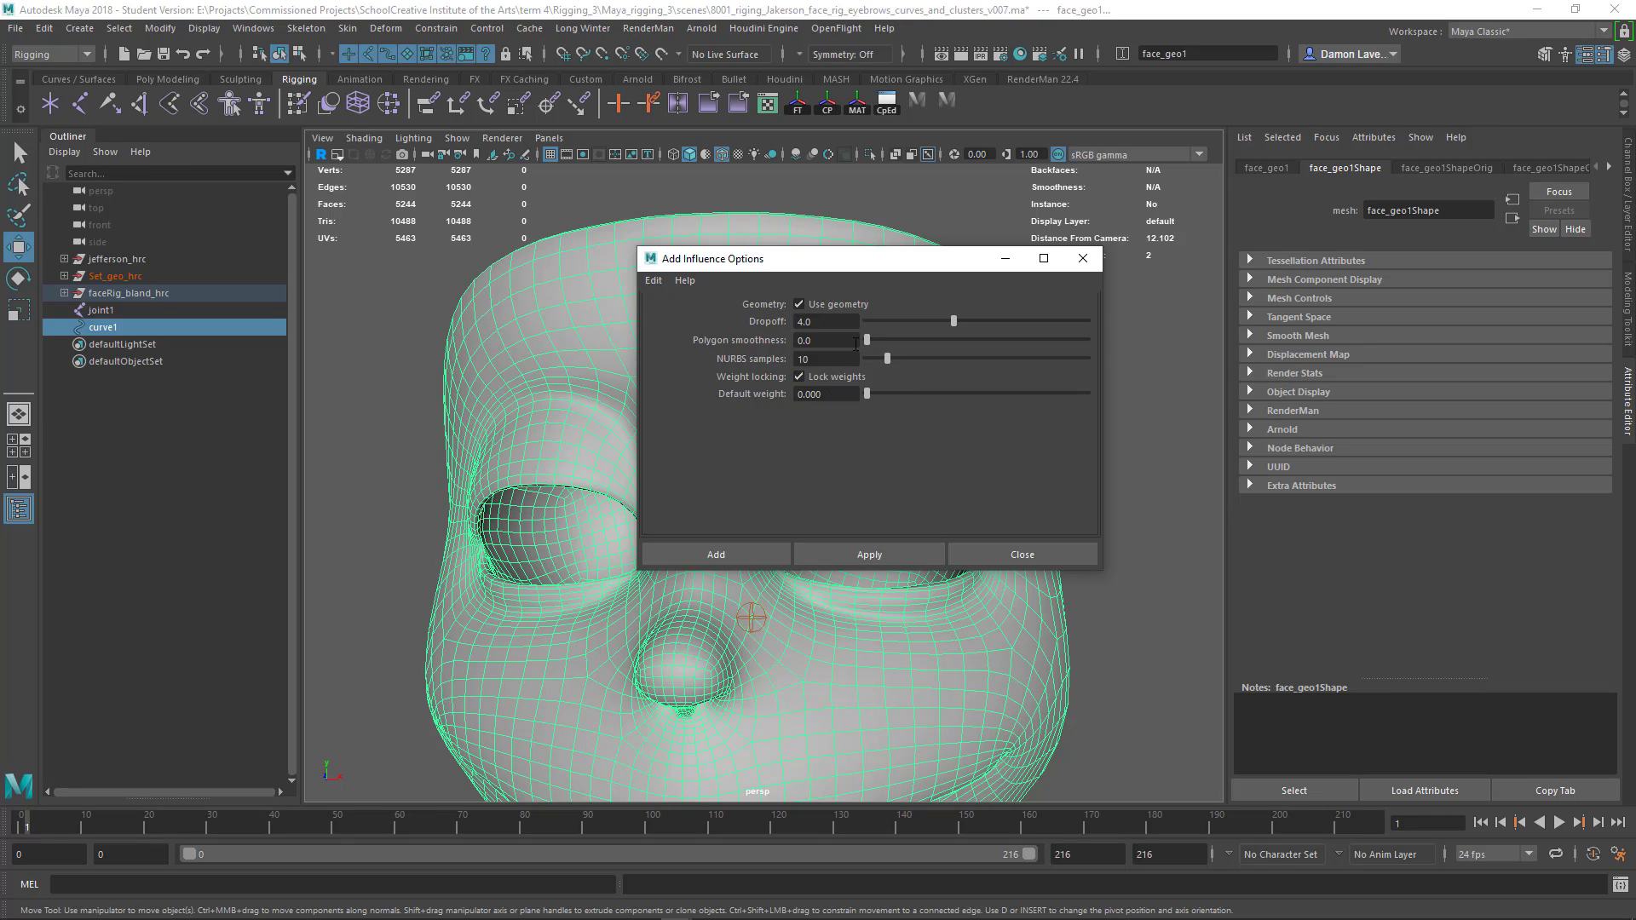
drag(821, 262, 1199, 320)
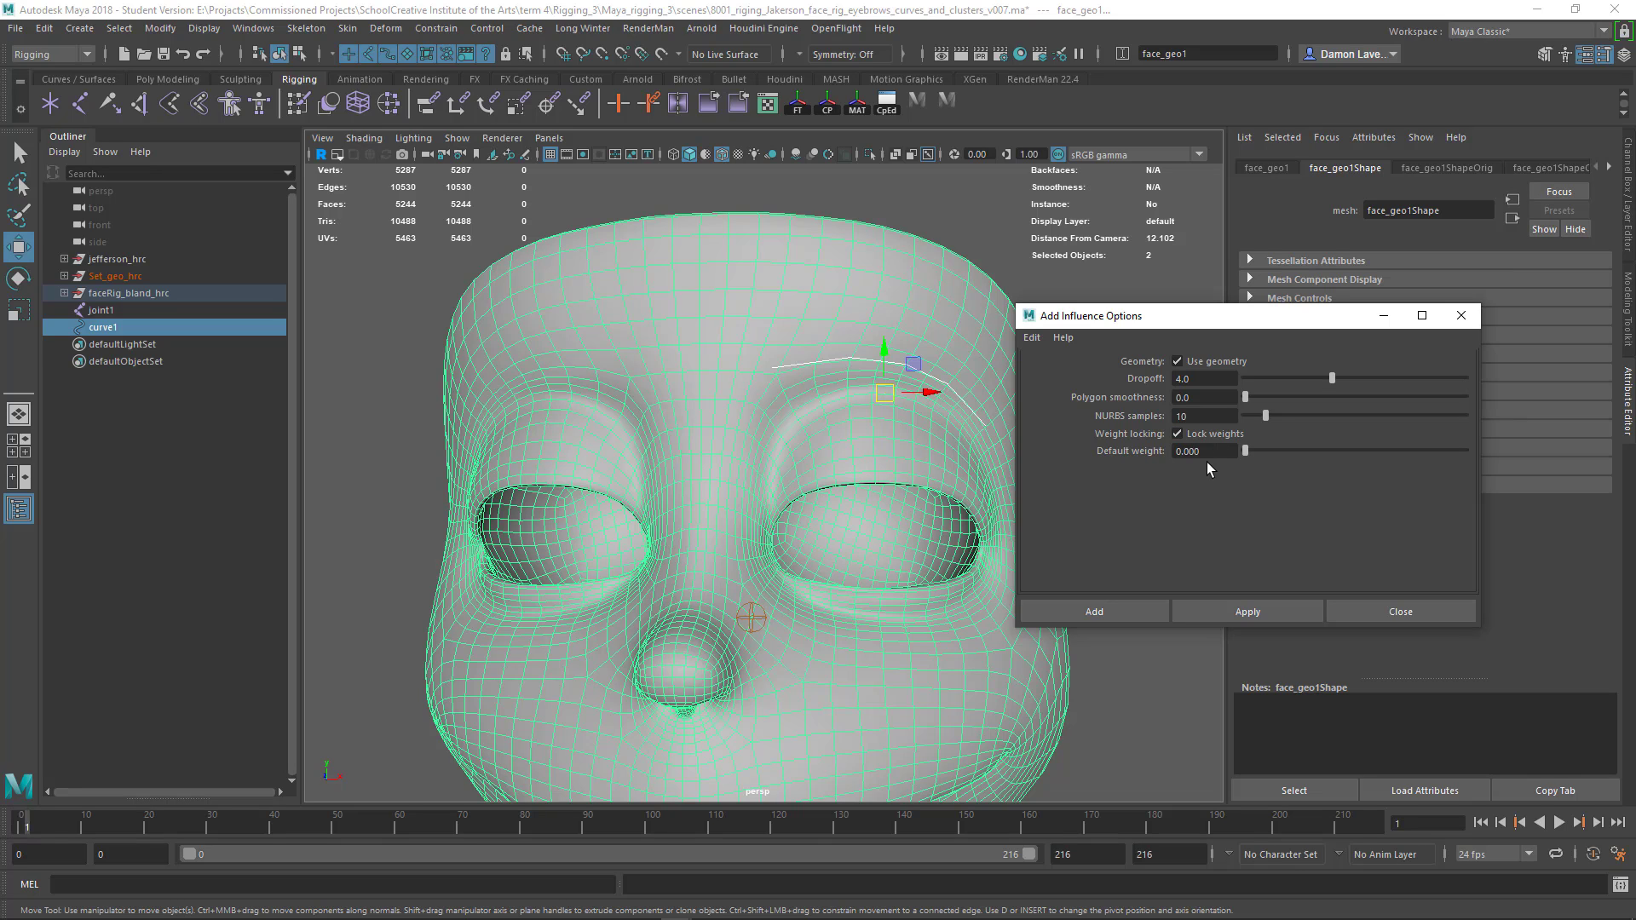
click(1252, 613)
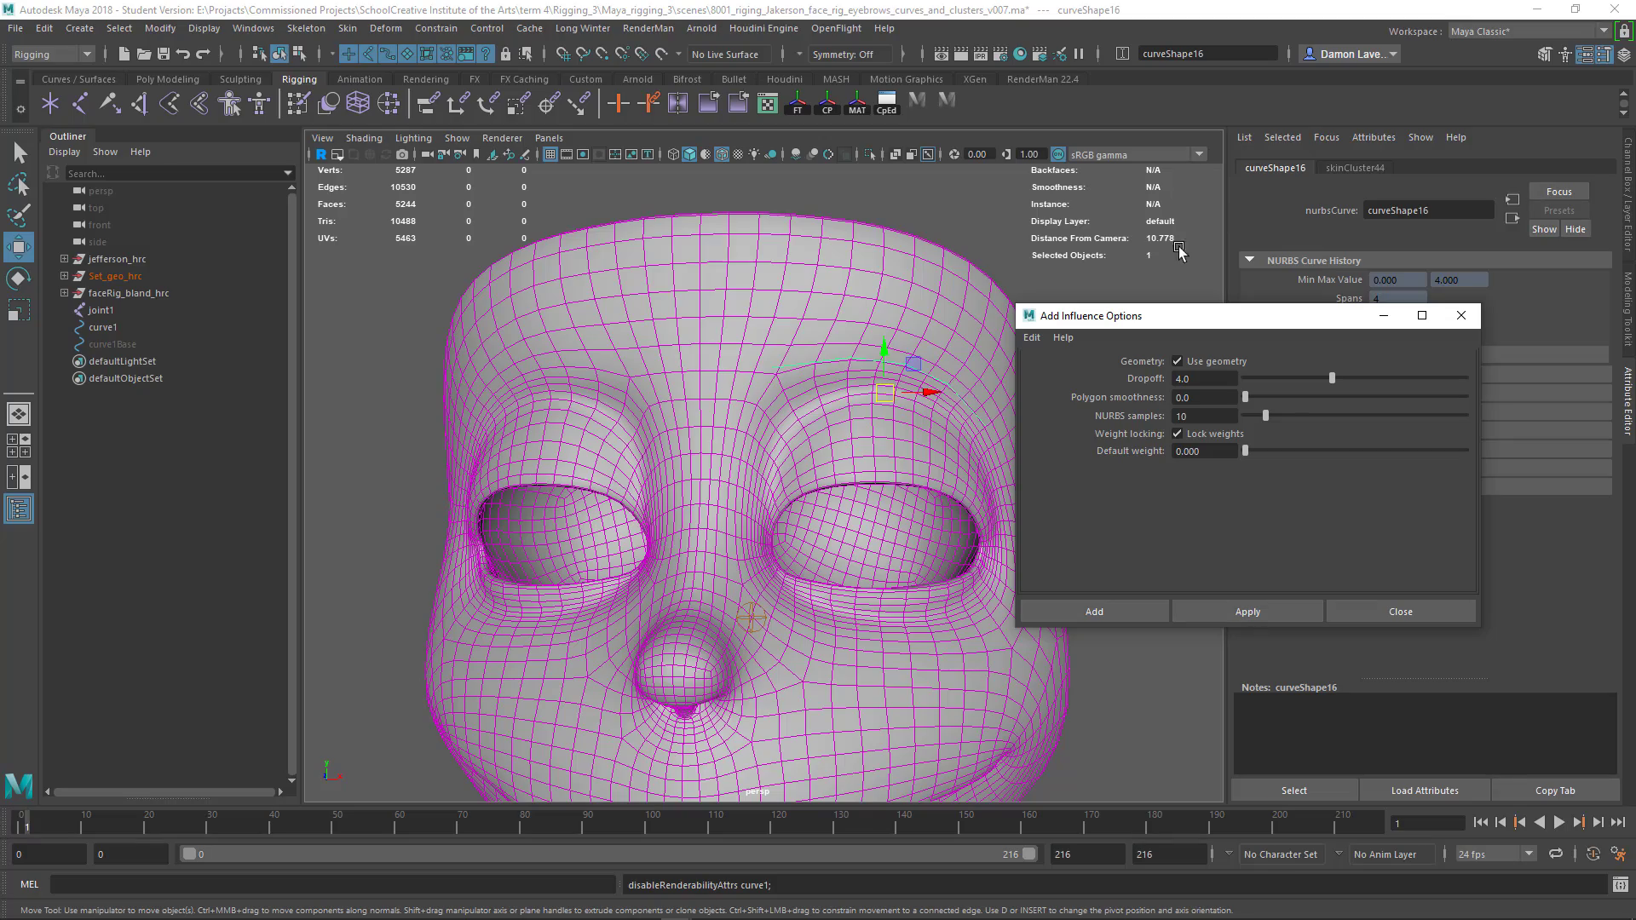
- Close the influence options, test-move curve1 near the brow, and undo the move
click(1461, 314)
mouse_move(767, 448)
alt+mouse_down()
mouse_move(872, 514)
mouse_move(860, 473)
alt+mouse_up()
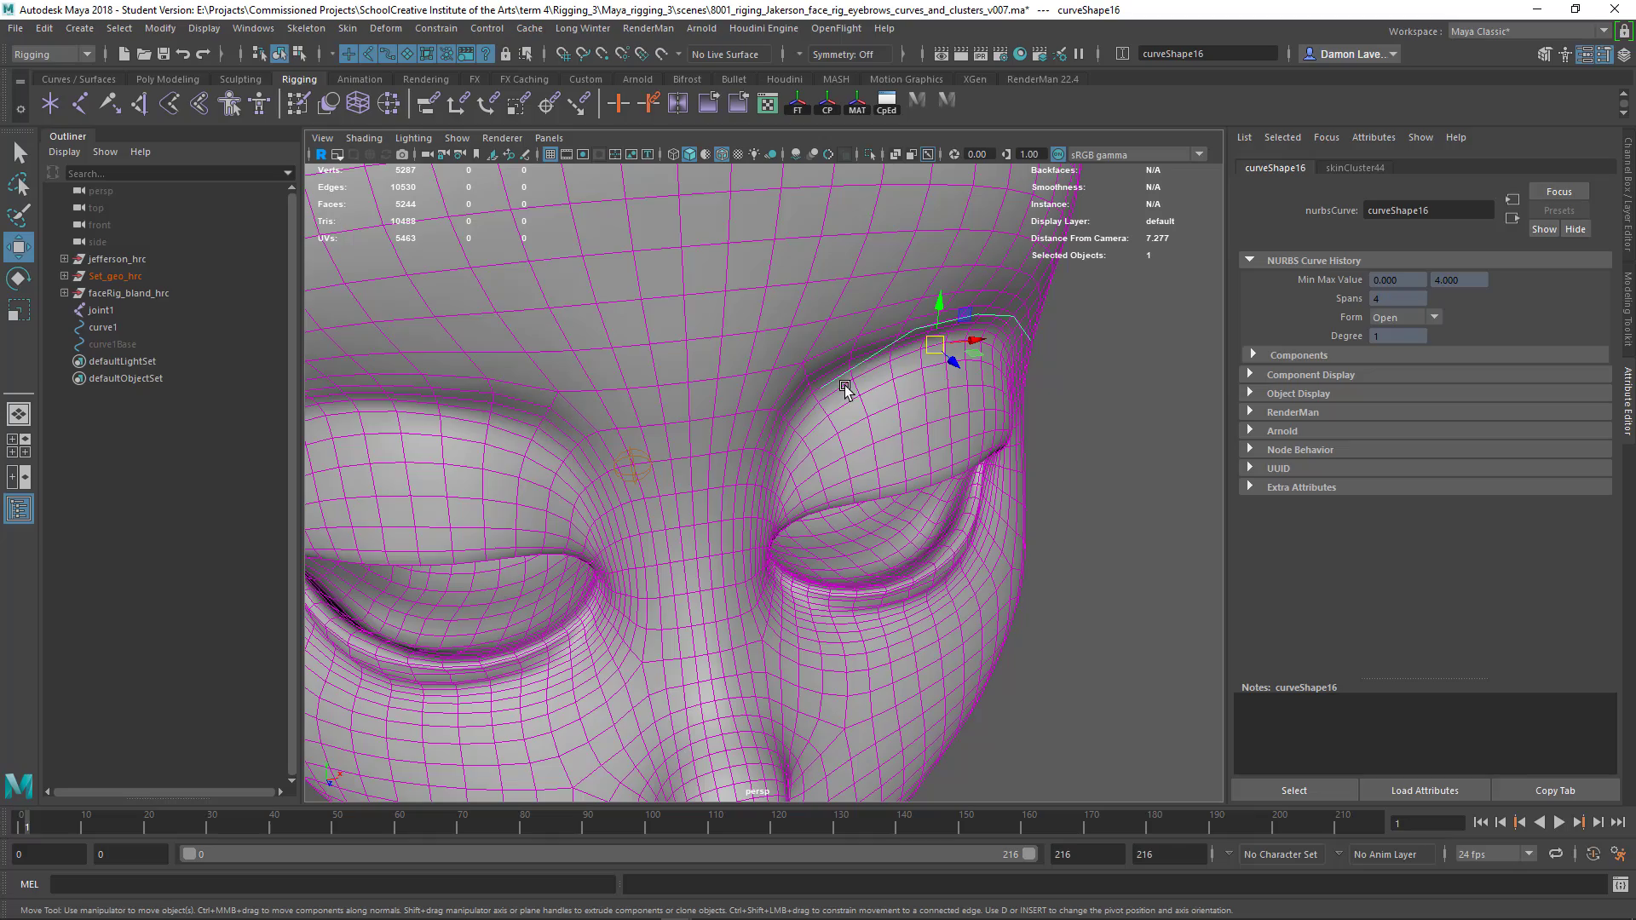
click(860, 368)
alt+drag(767, 448, 869, 422)
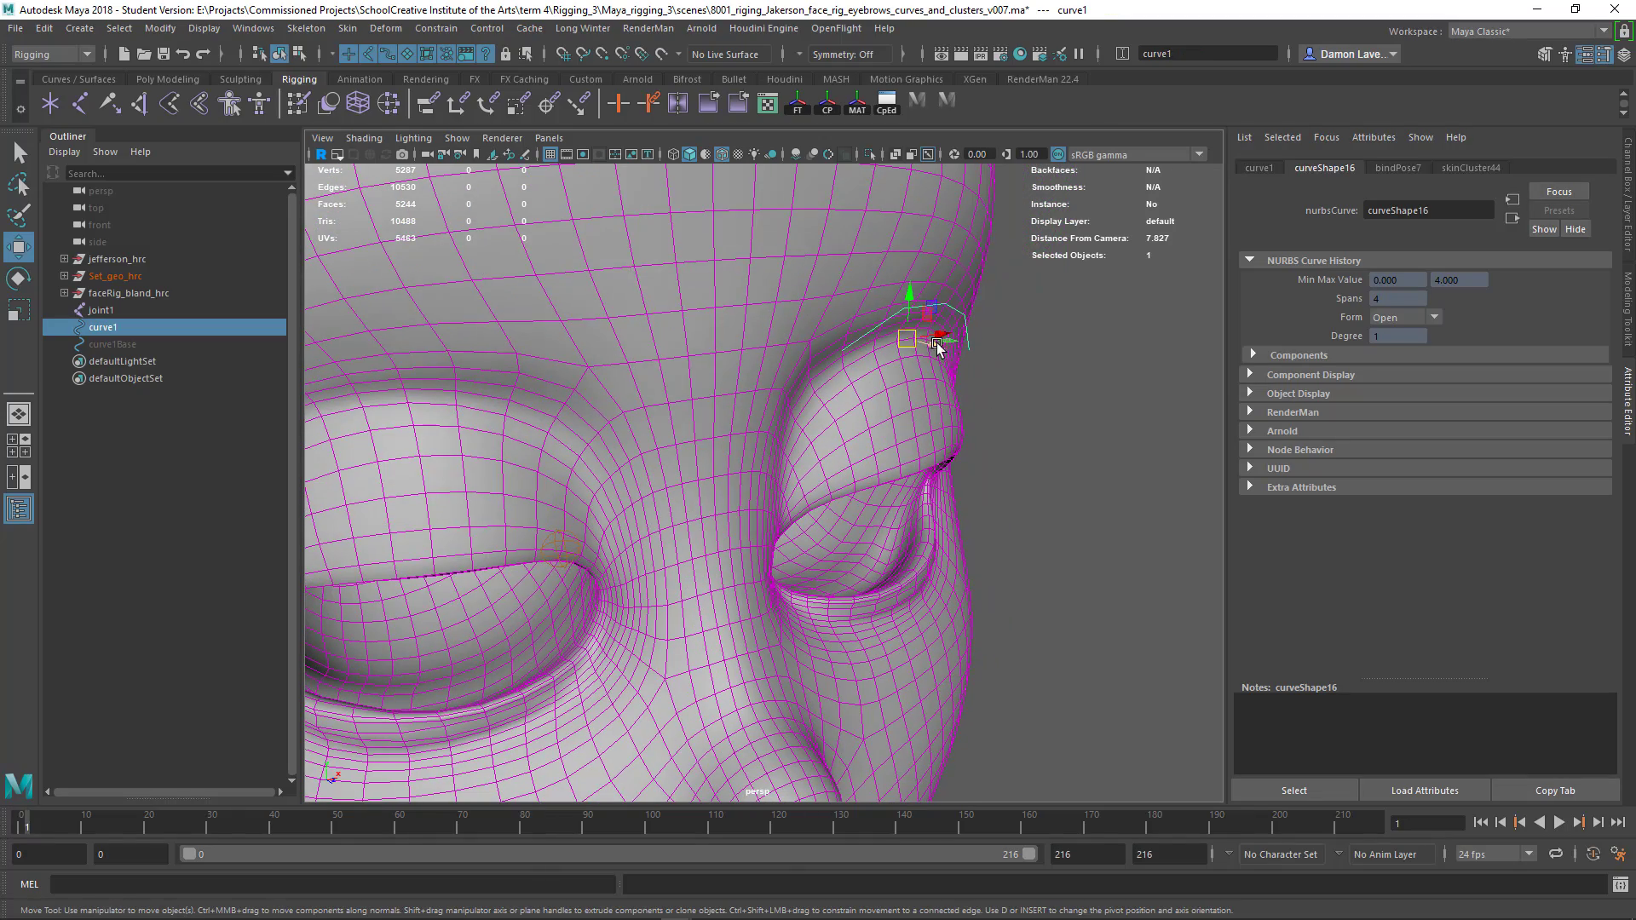
drag(939, 352, 1049, 430)
key(z)
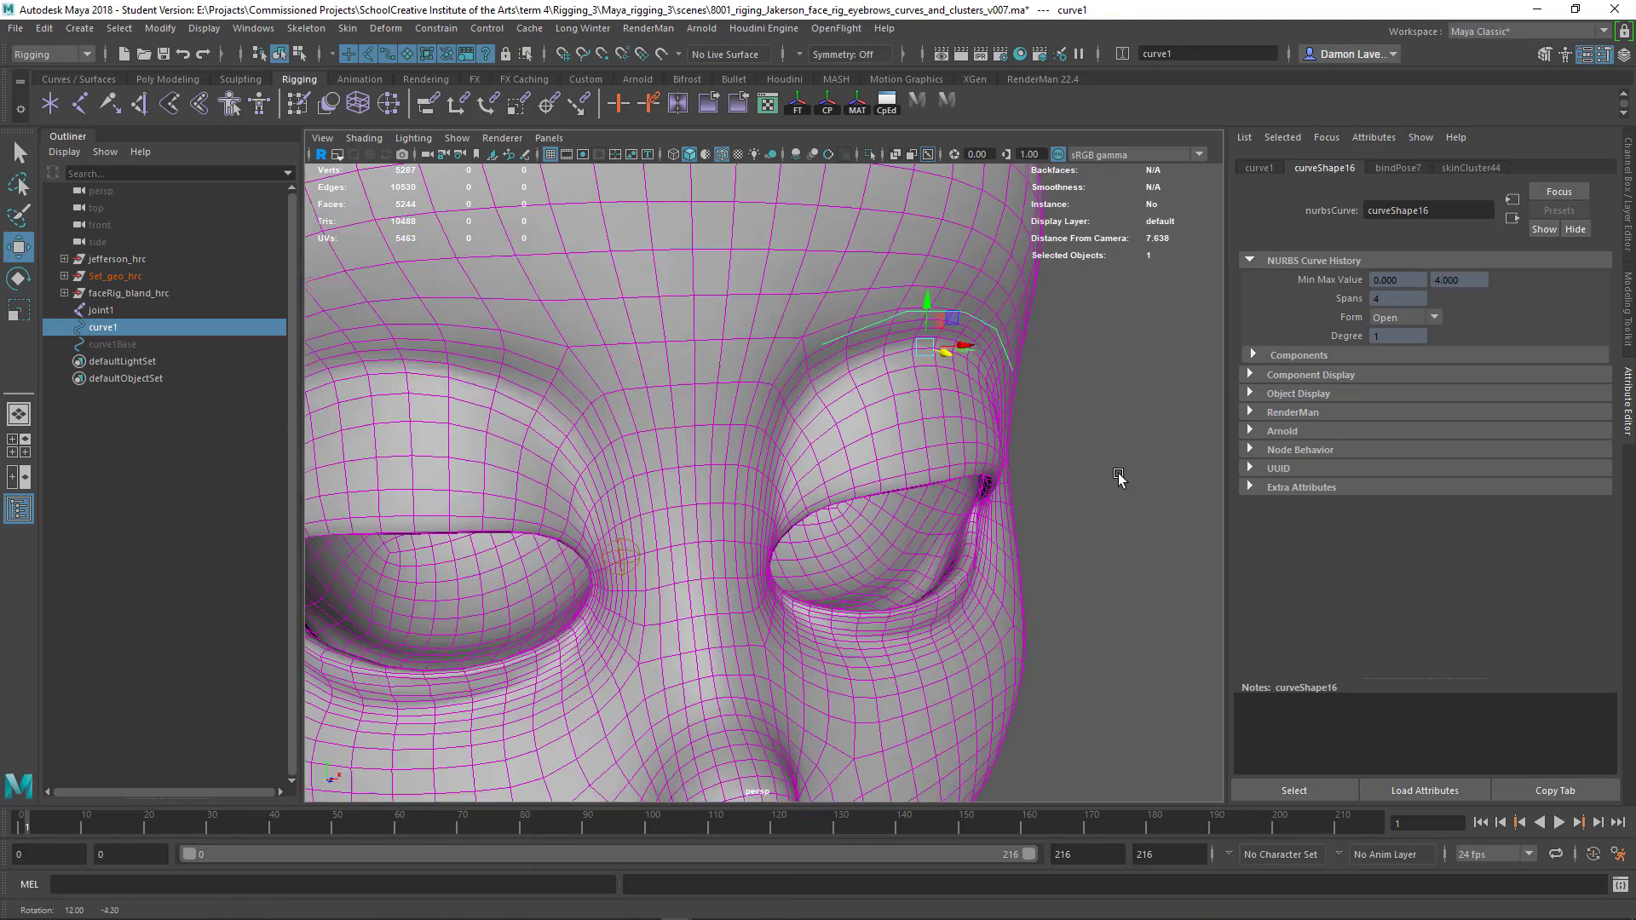
- Select face_geo1 with the view turned to the front of the face
alt+drag(1118, 472, 1116, 482)
click(794, 387)
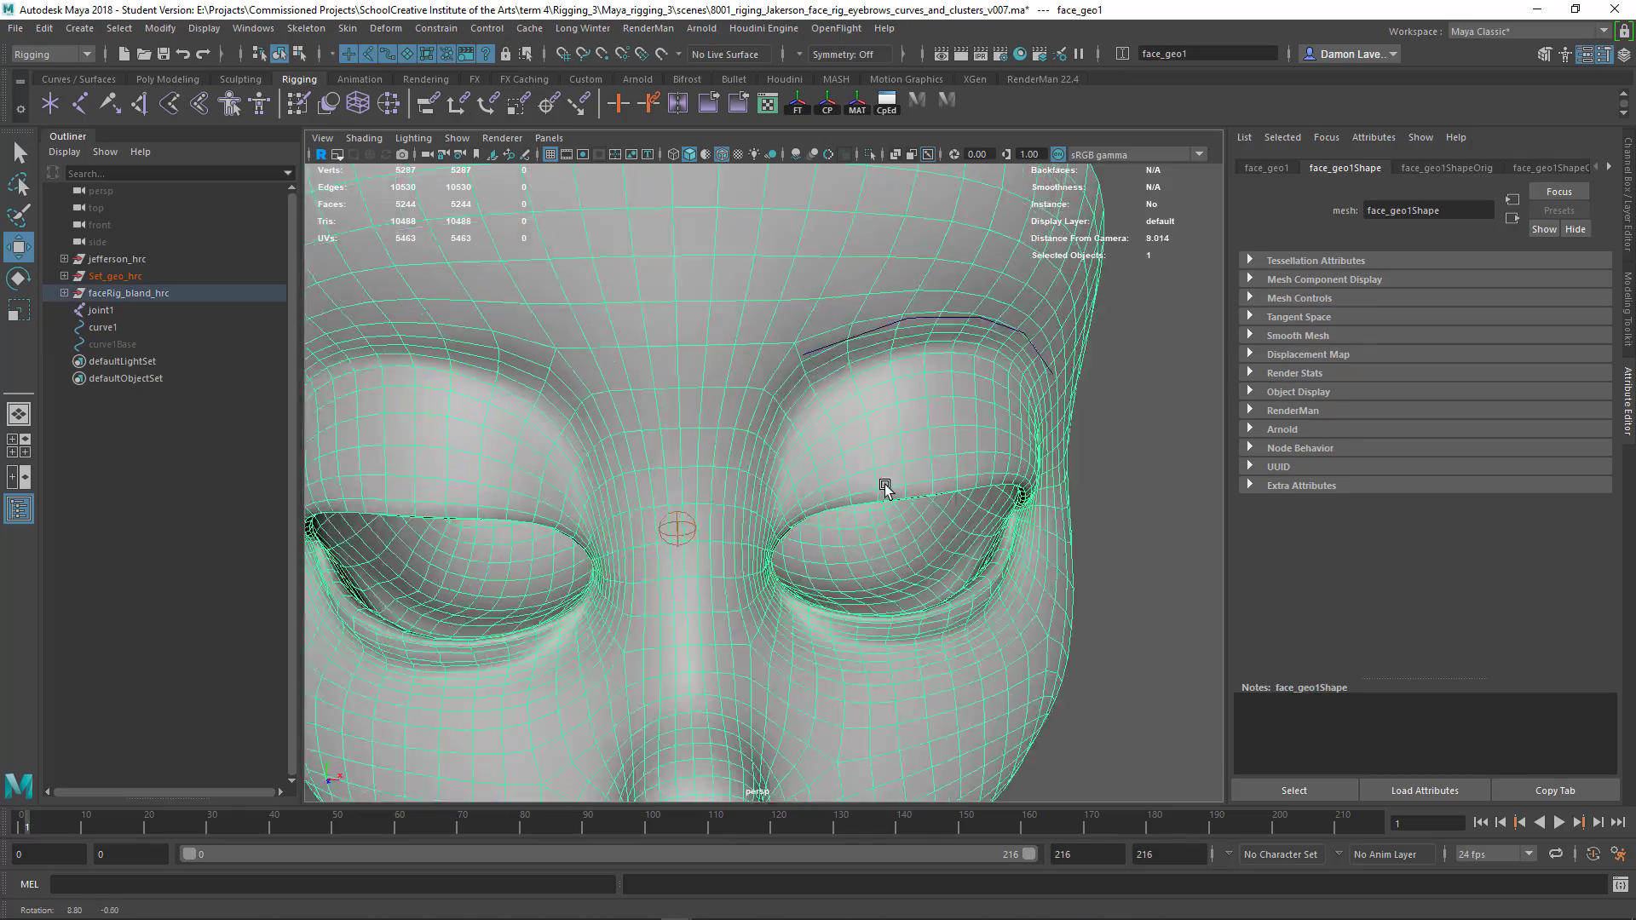
alt+drag(794, 387, 895, 473)
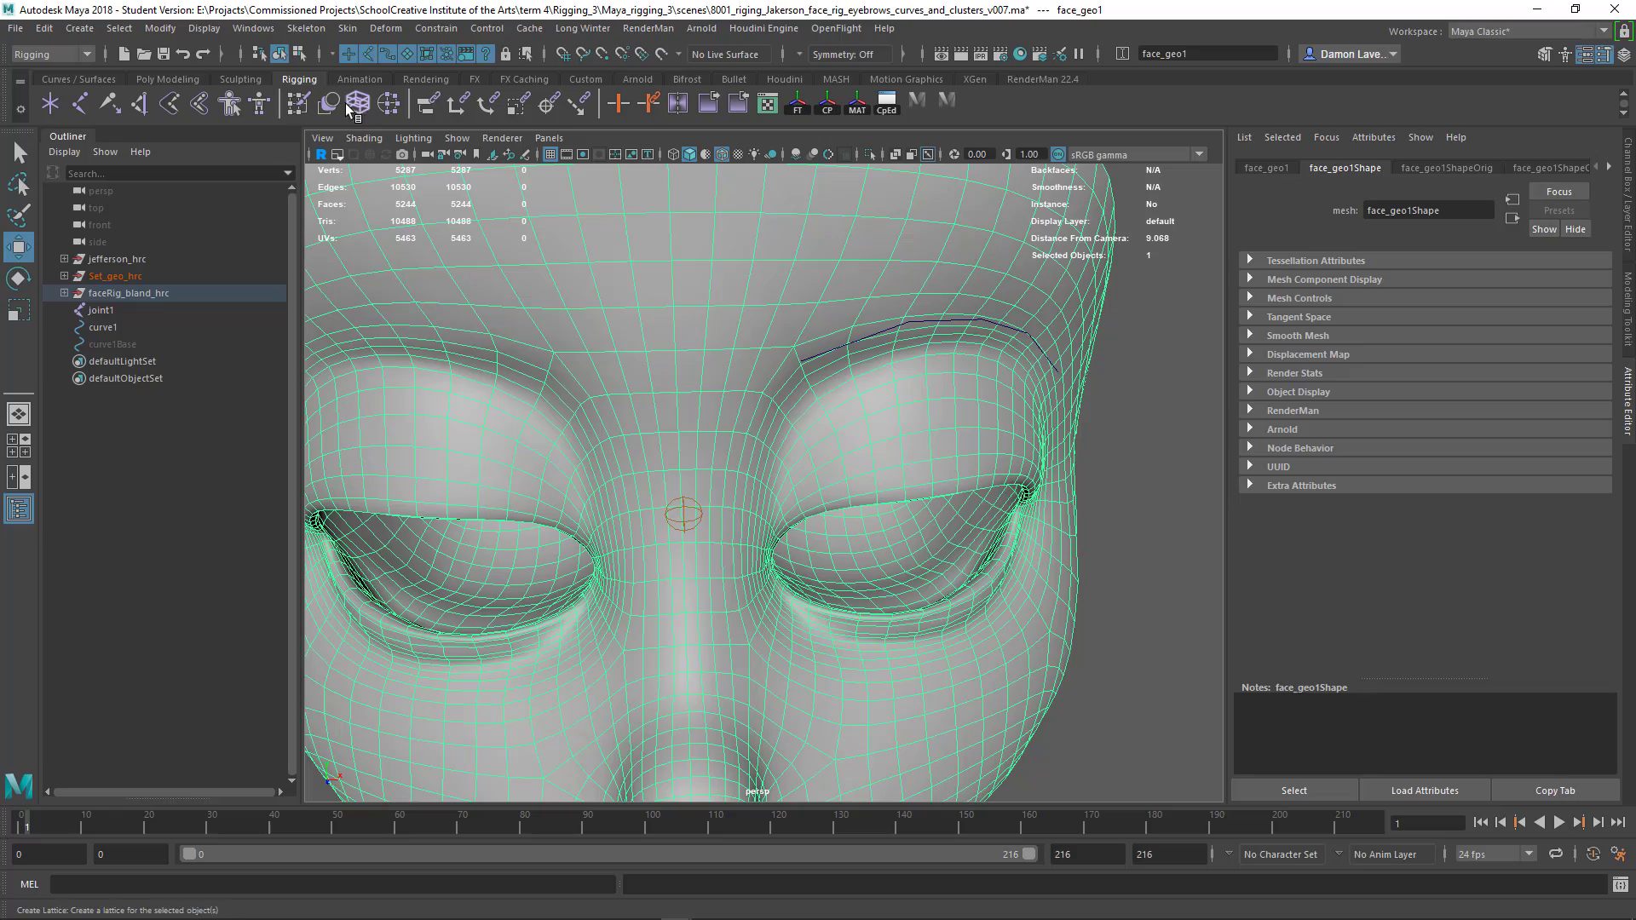
- Start the Paint Skin Weights tool, pick curve1 as the influence and unlock its weights
click(300, 105)
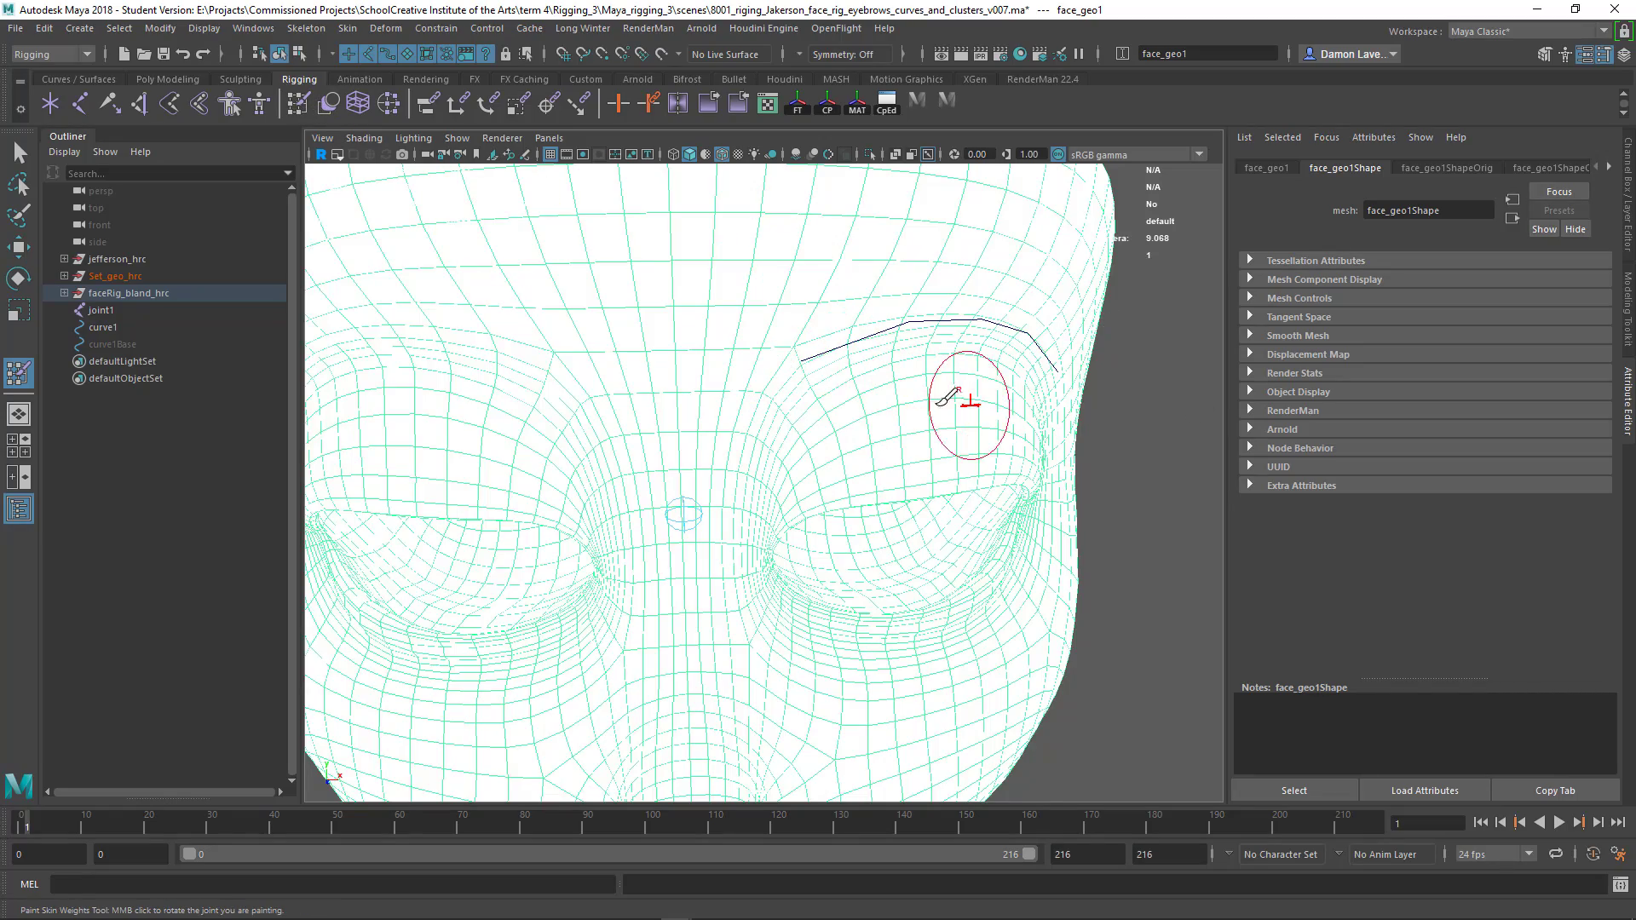
scroll(946, 383, up, 3)
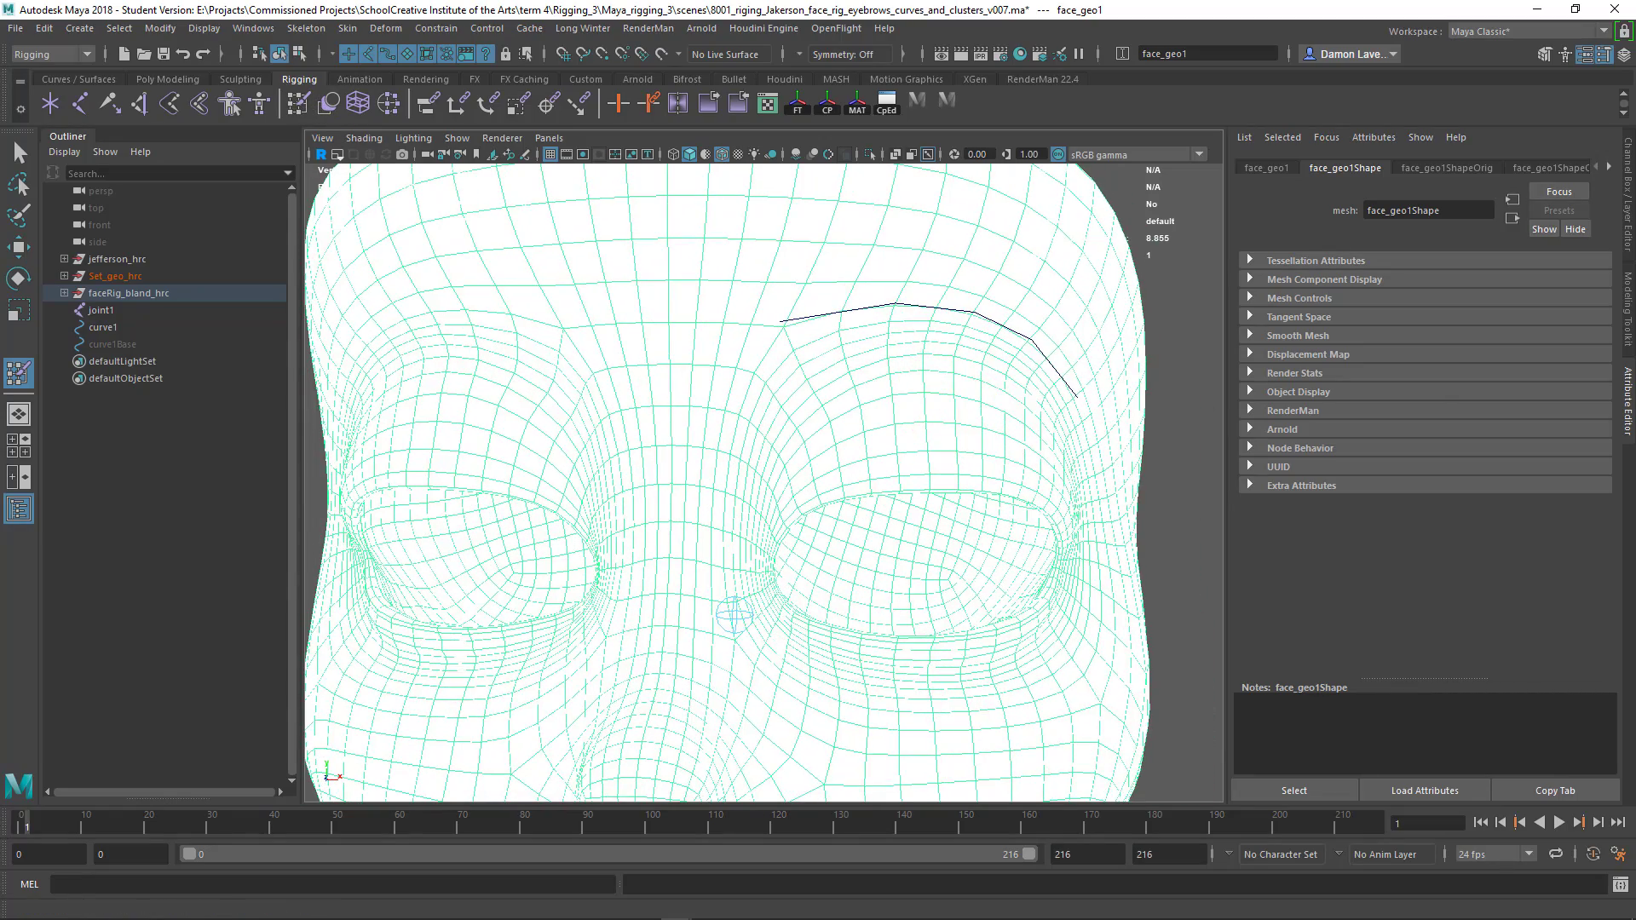
double_click(299, 105)
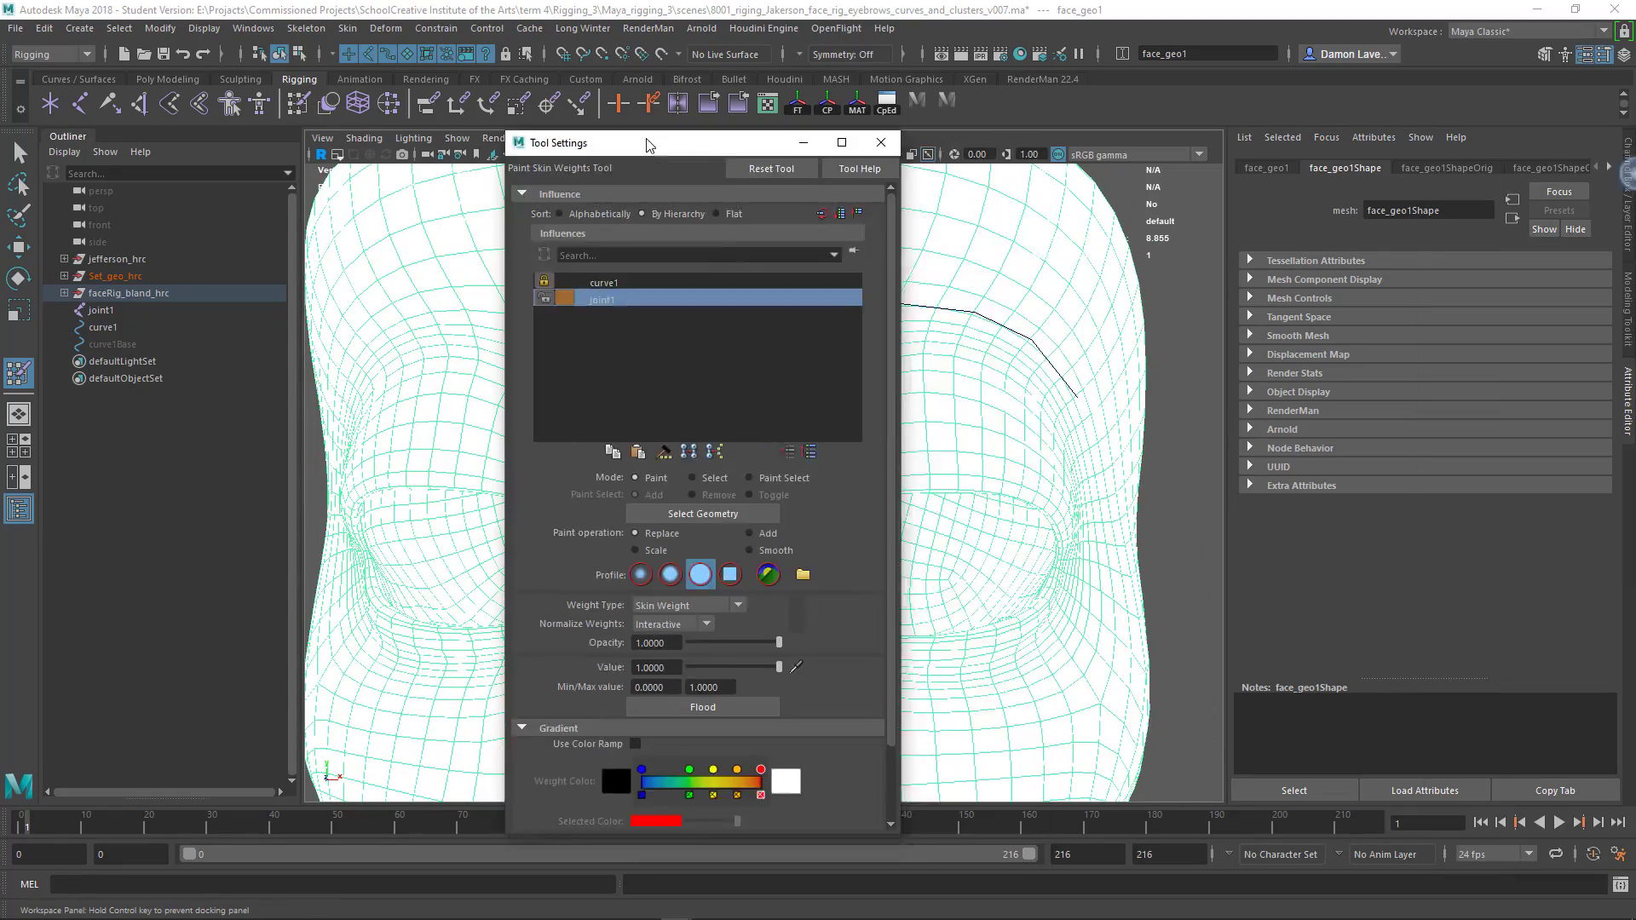
drag(690, 135, 1035, 213)
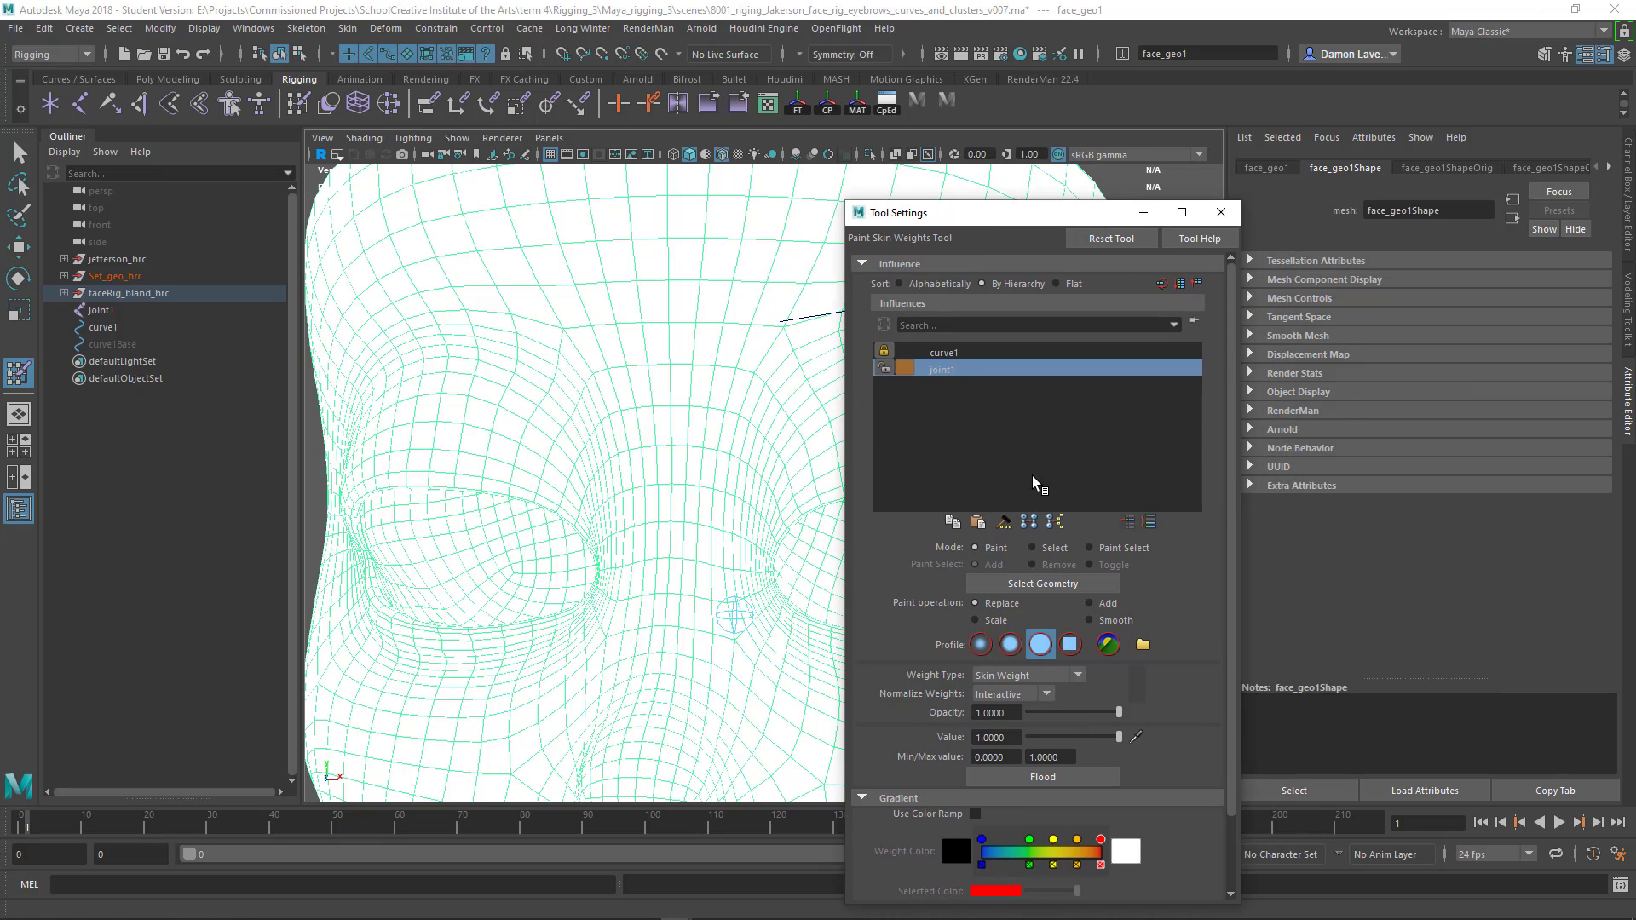
click(944, 353)
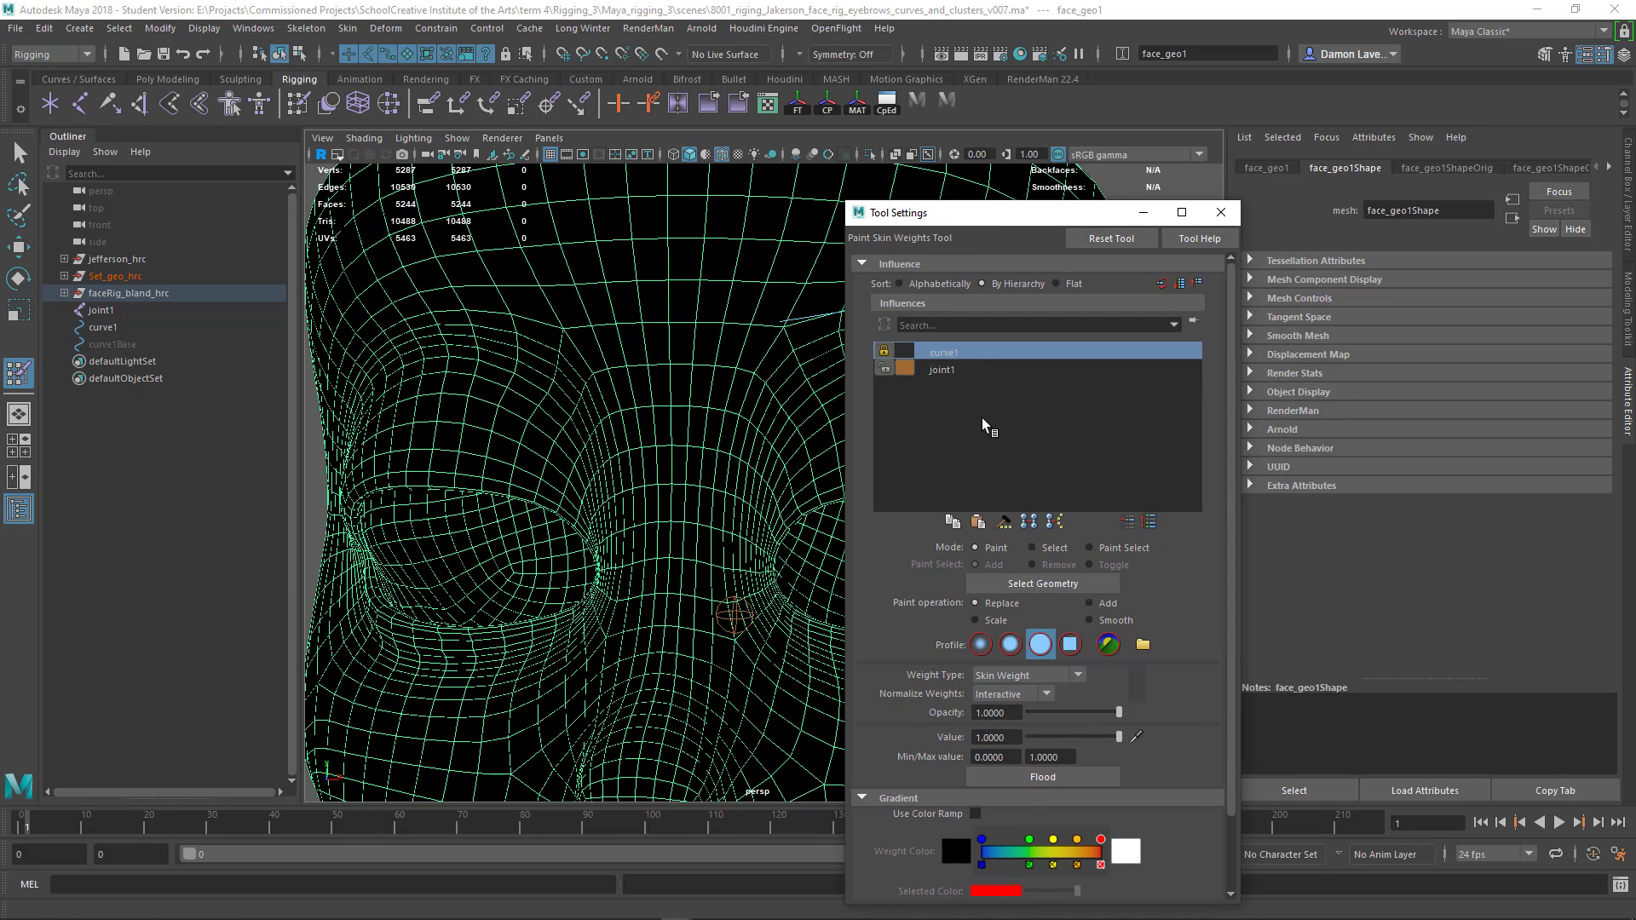
click(884, 355)
mouse_move(1010, 213)
mouse_down()
mouse_move(351, 152)
mouse_move(263, 180)
mouse_up()
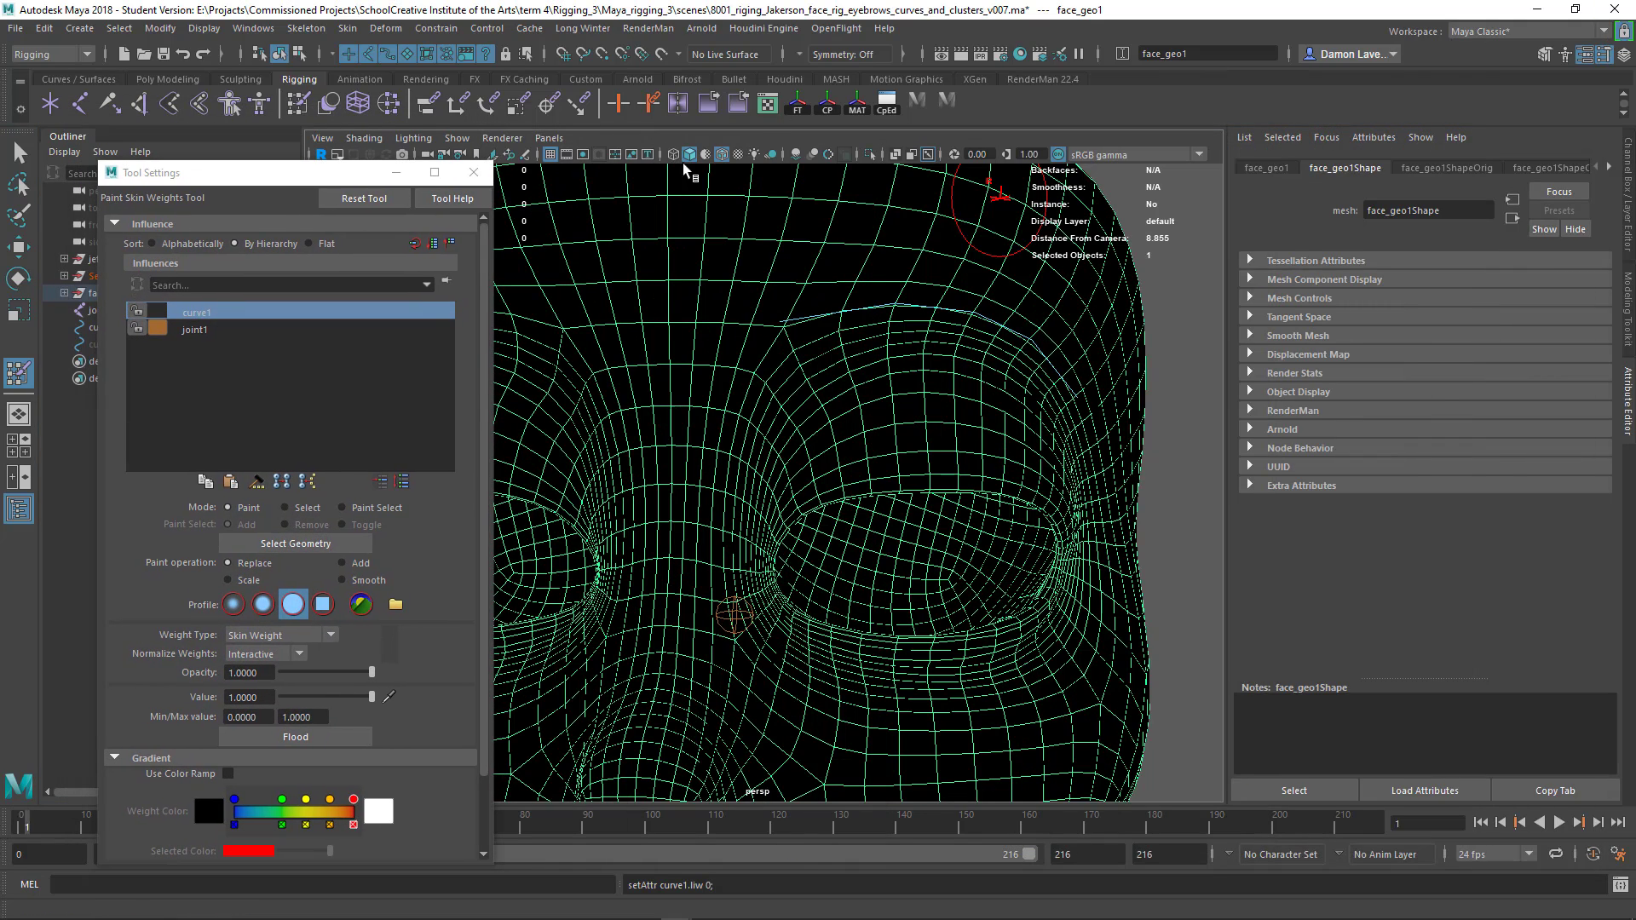
- Paint curve1 weight across the forehead and along the brow, then close the tool settings
click(233, 179)
drag(233, 179, 150, 121)
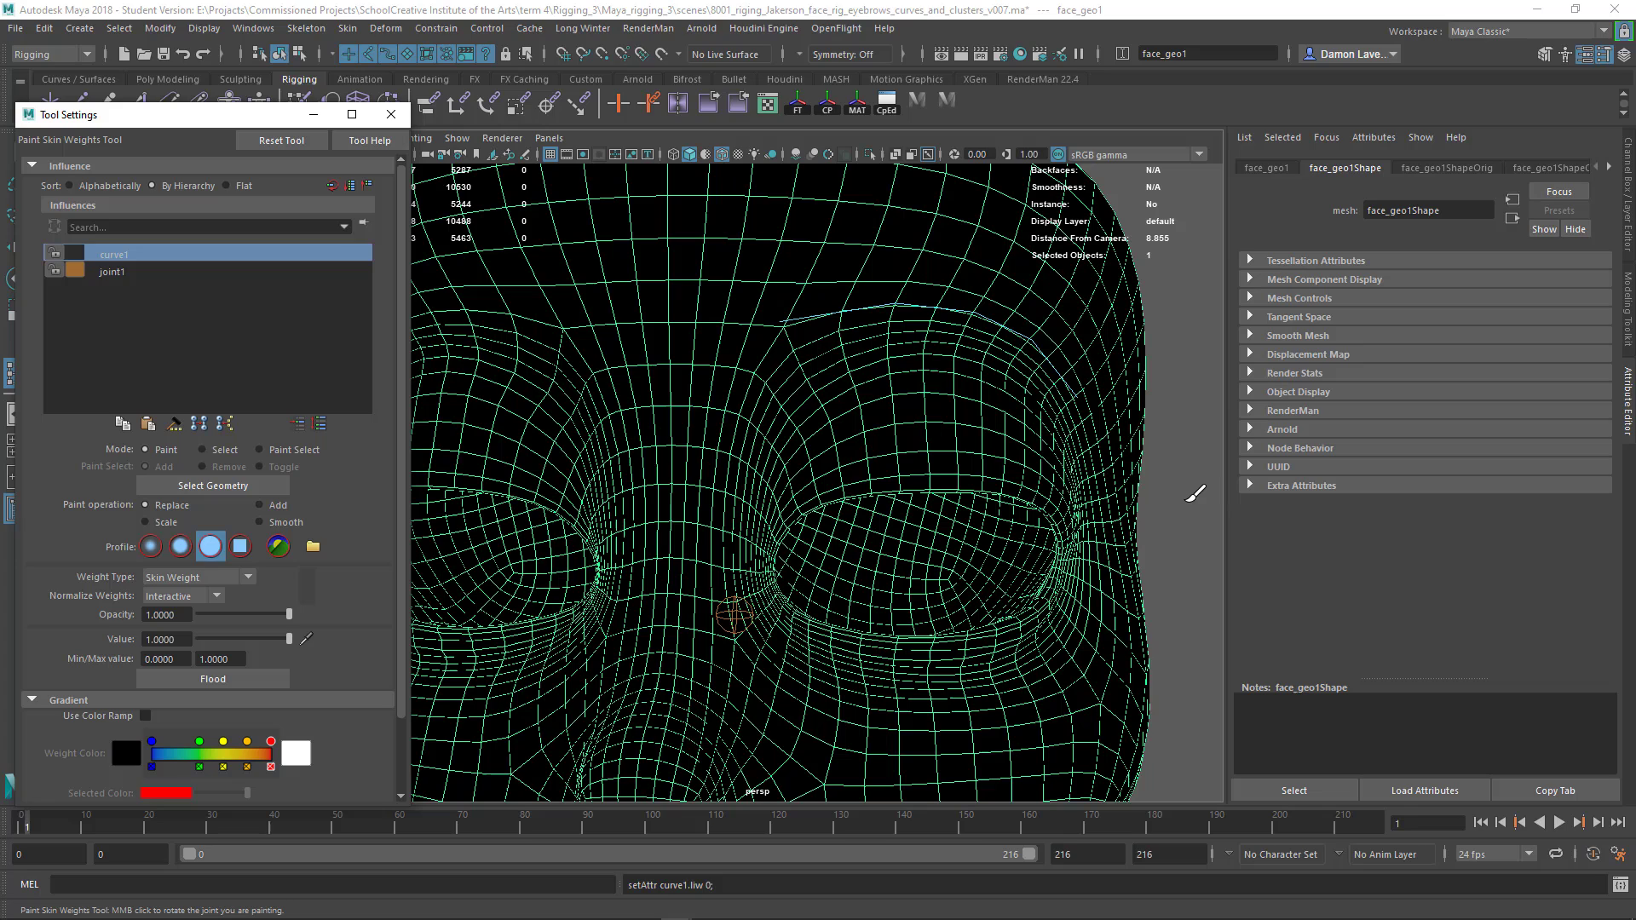
drag(789, 323, 972, 320)
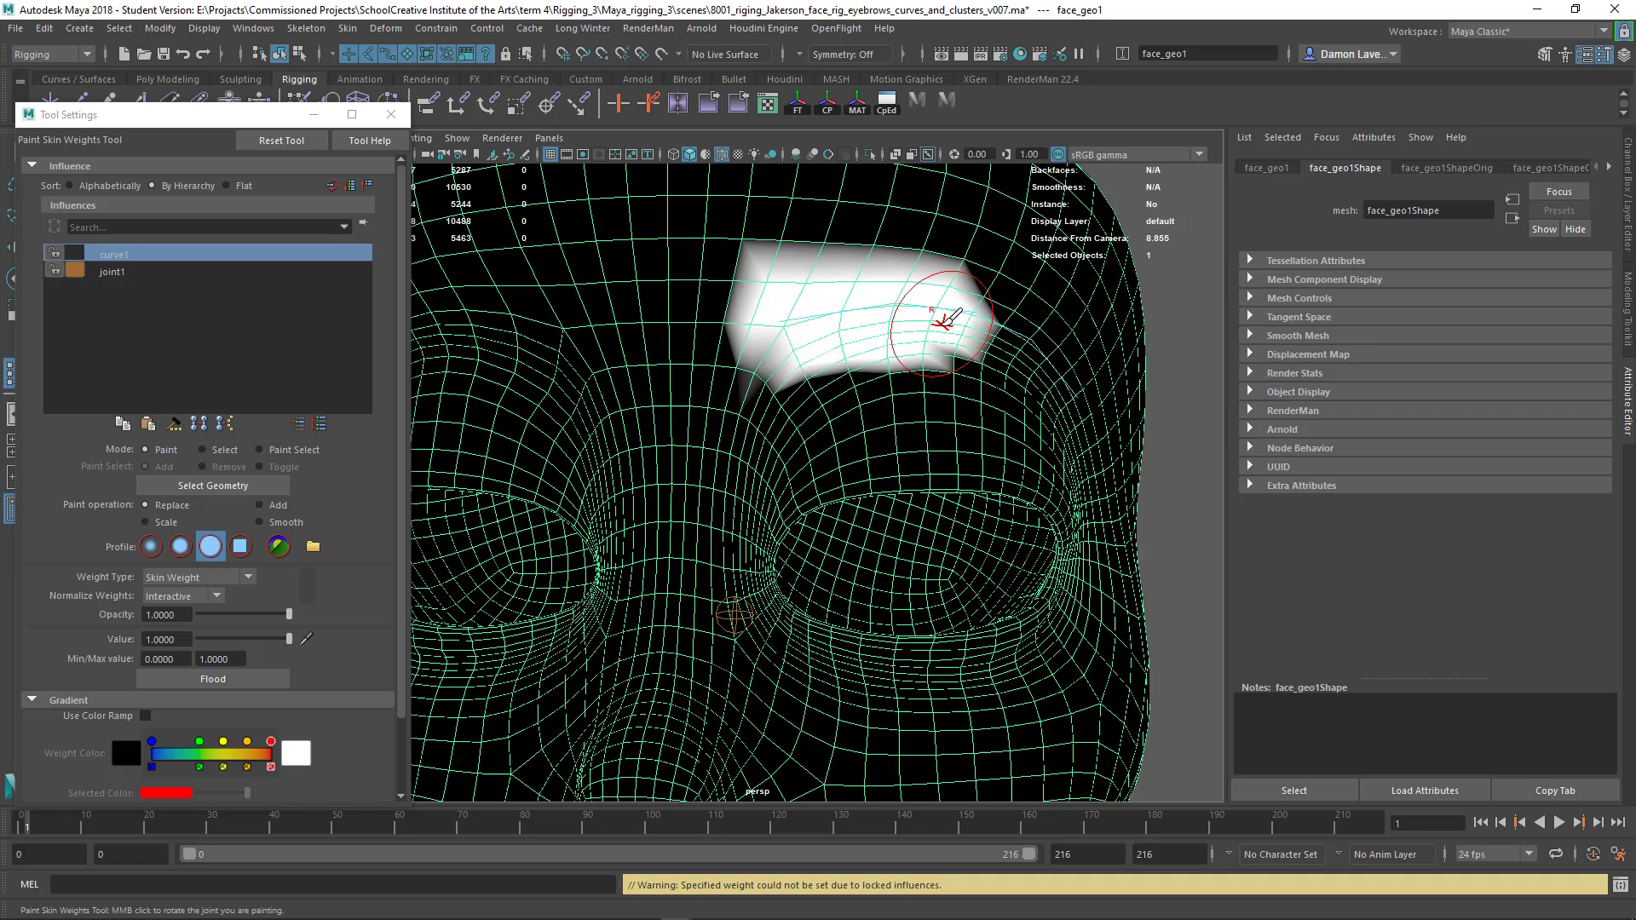
drag(934, 339, 1067, 374)
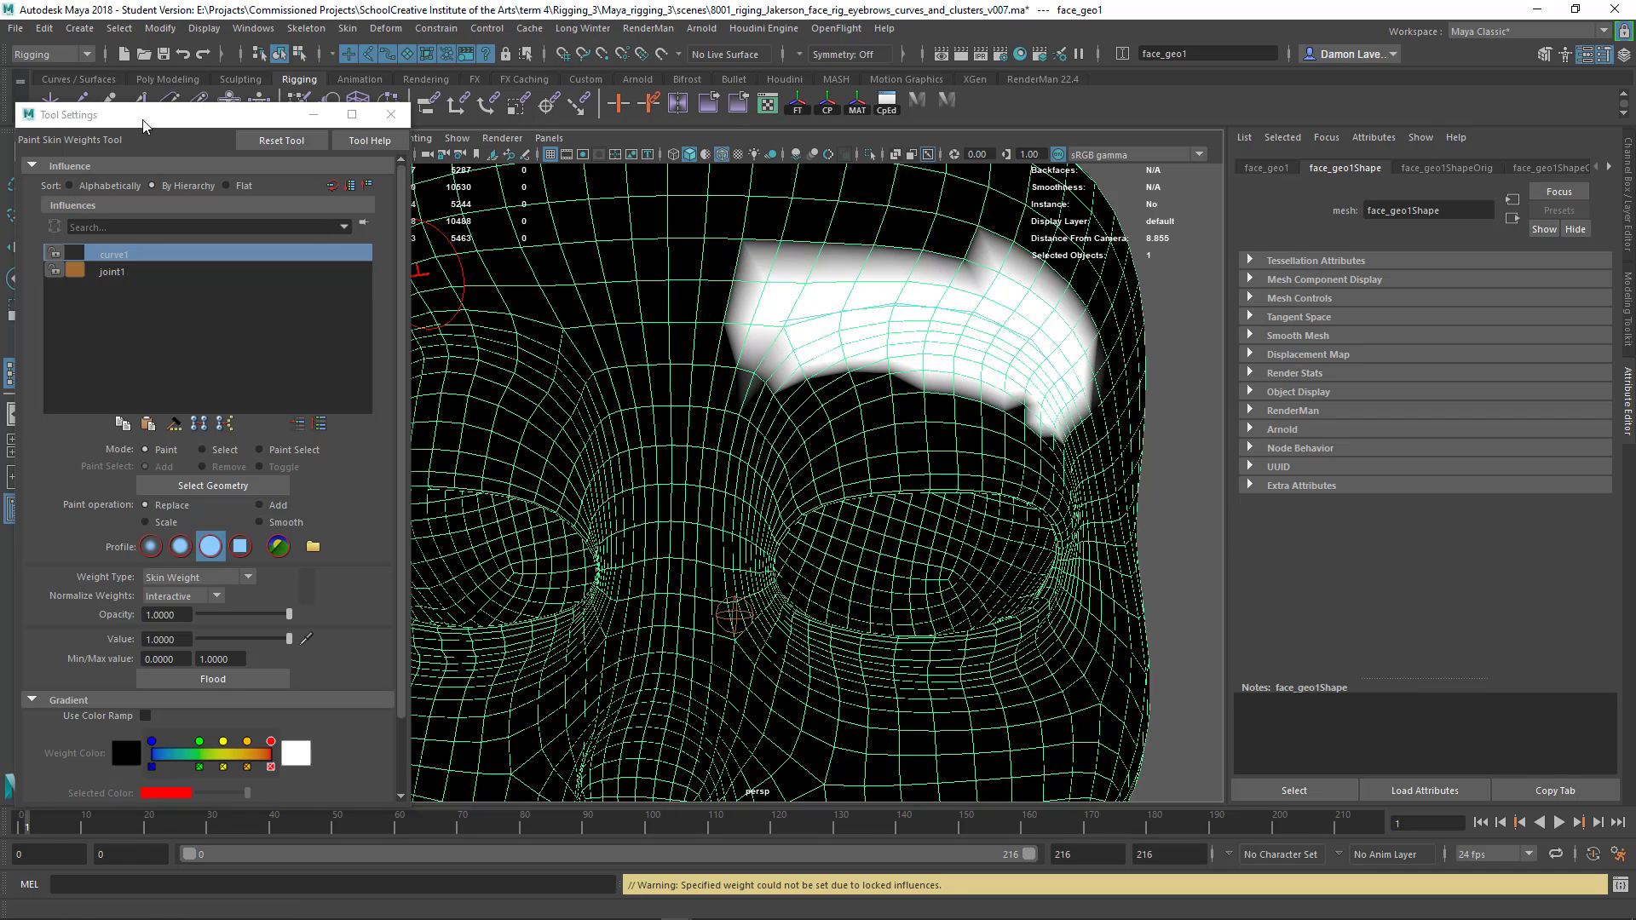
click(251, 109)
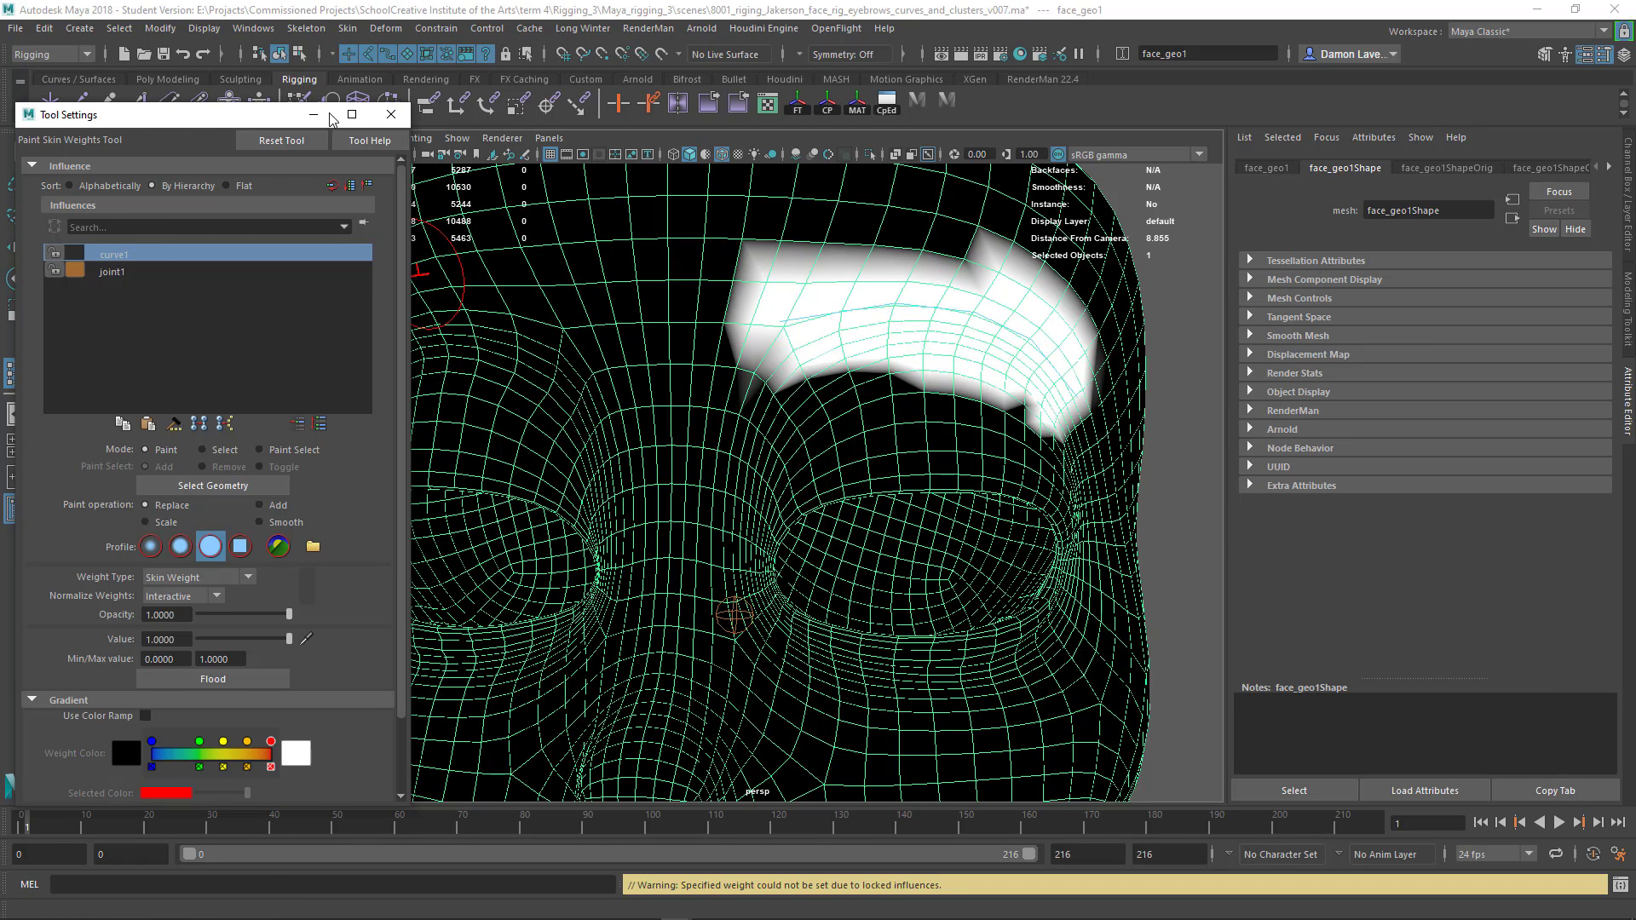
click(391, 114)
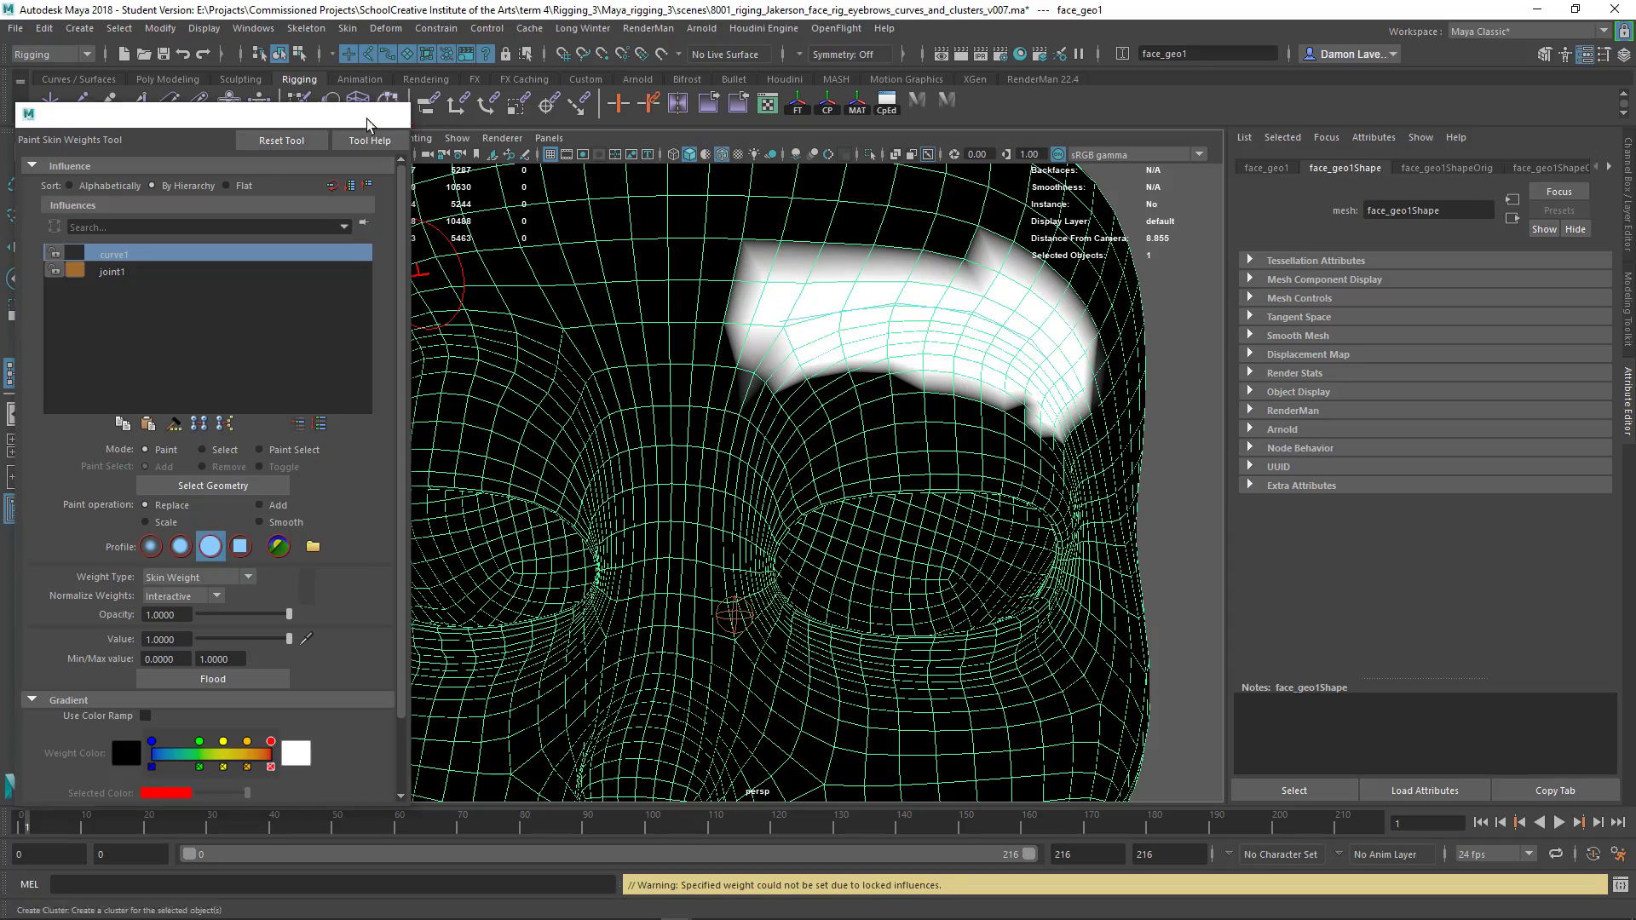
- Select curve1 and move it to test the brow deformation, then reselect face_geo1
click(20, 151)
mouse_move(781, 342)
alt+mouse_down()
mouse_move(852, 349)
mouse_move(876, 375)
mouse_move(997, 361)
mouse_move(882, 421)
alt+mouse_up()
click(867, 345)
key(w)
click(818, 403)
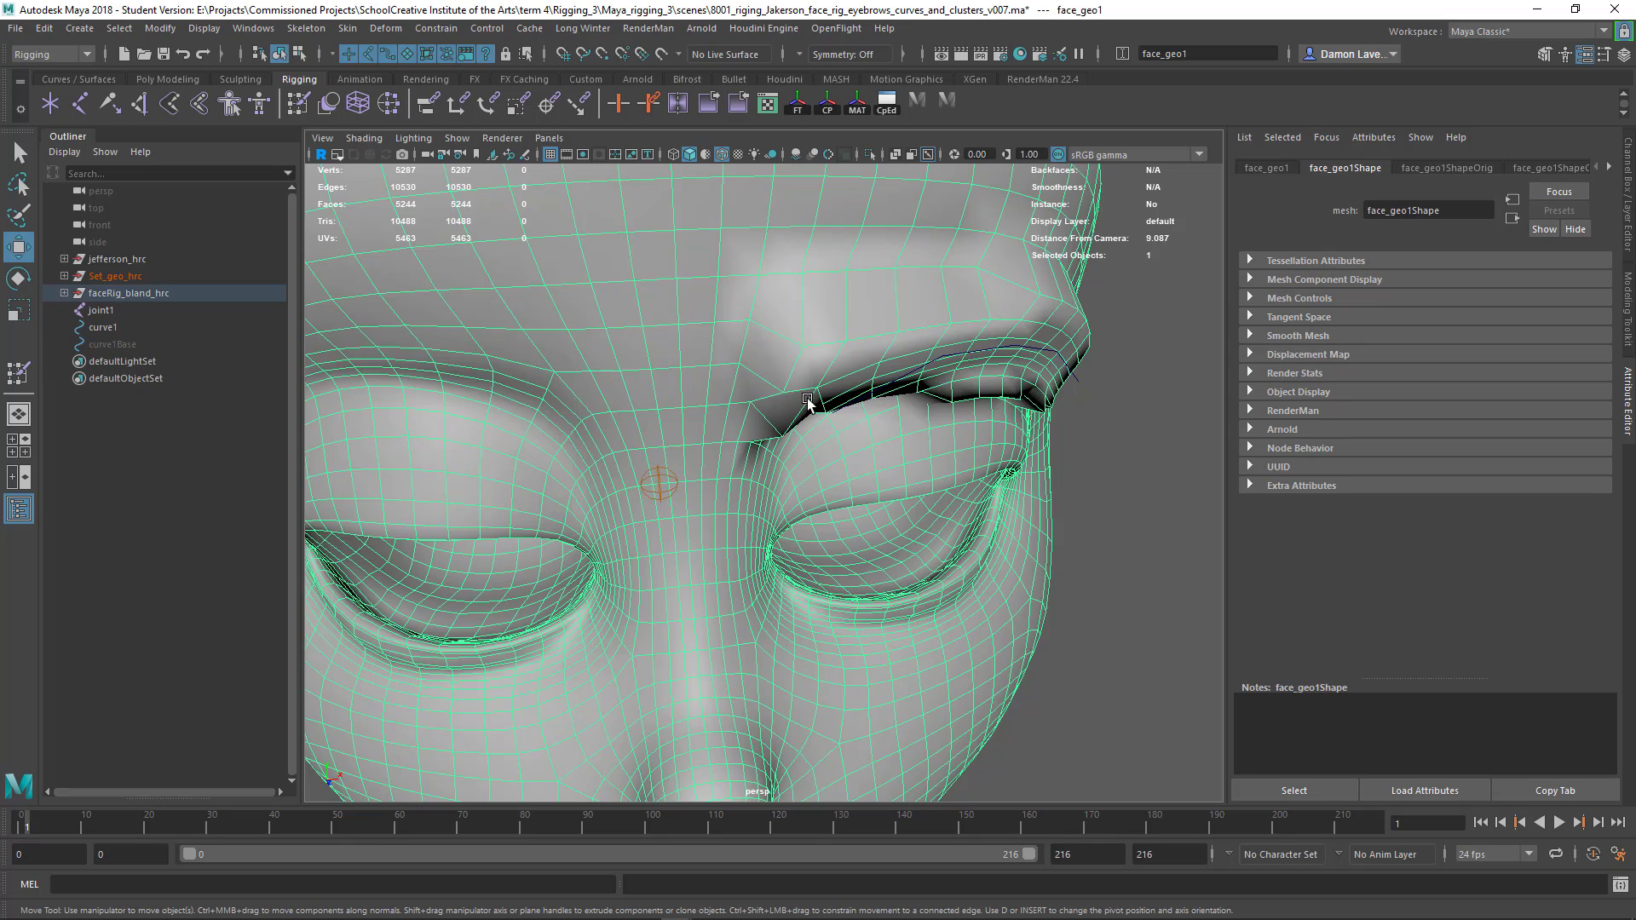
- Resume painting and add more curve1 weight along the brow
click(18, 372)
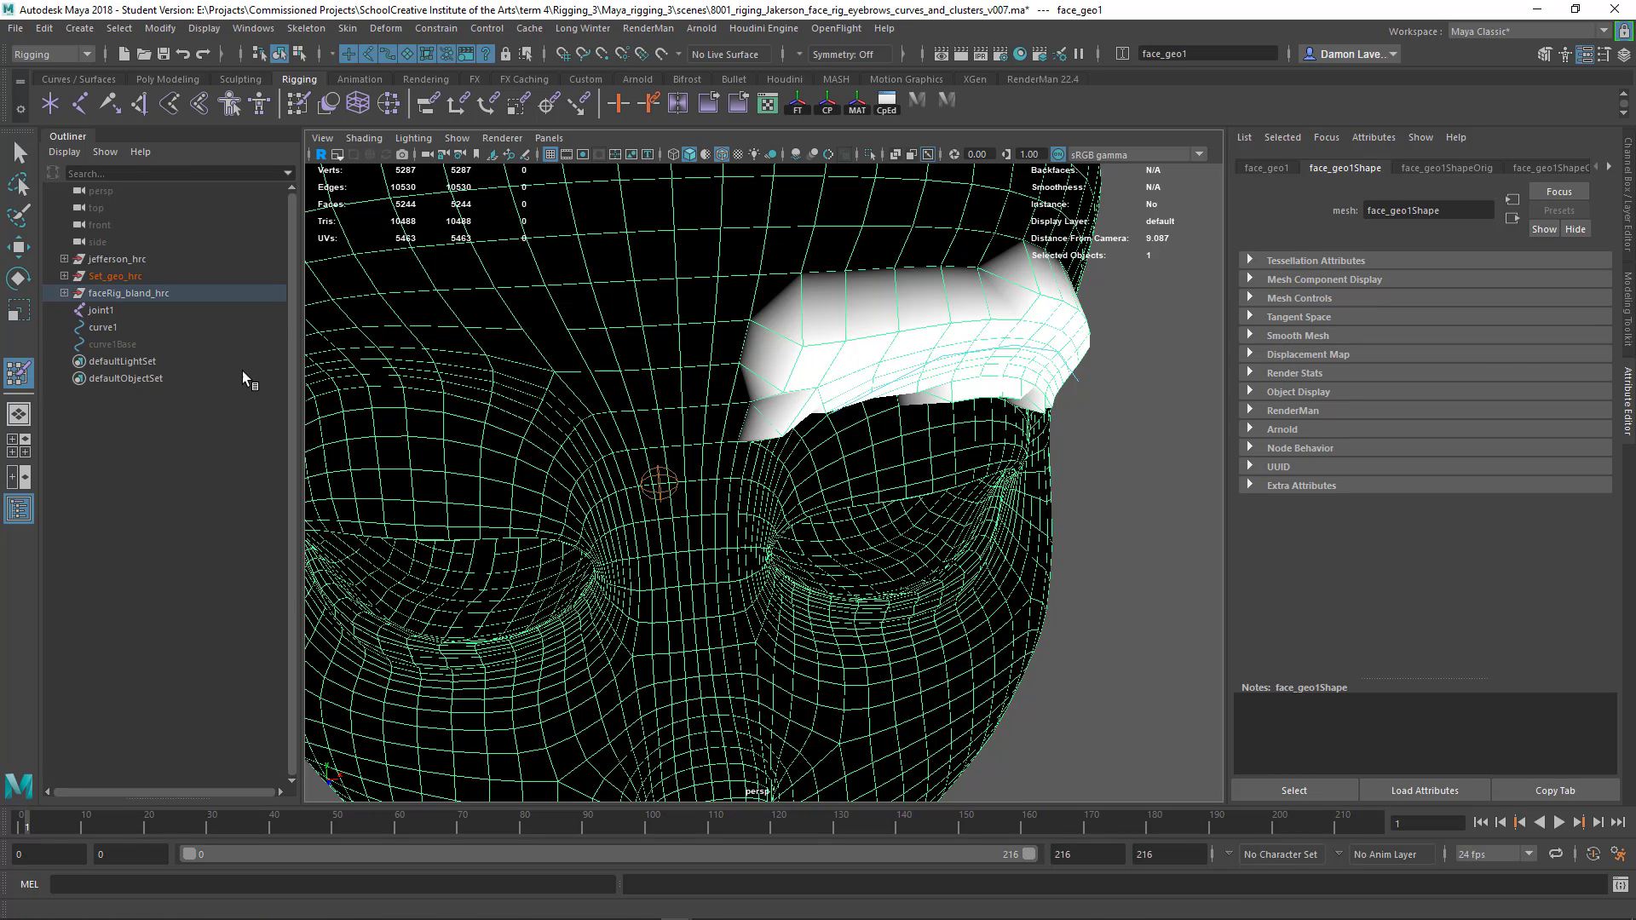
mouse_move(773, 325)
mouse_down()
mouse_move(956, 278)
mouse_move(1059, 304)
mouse_up()
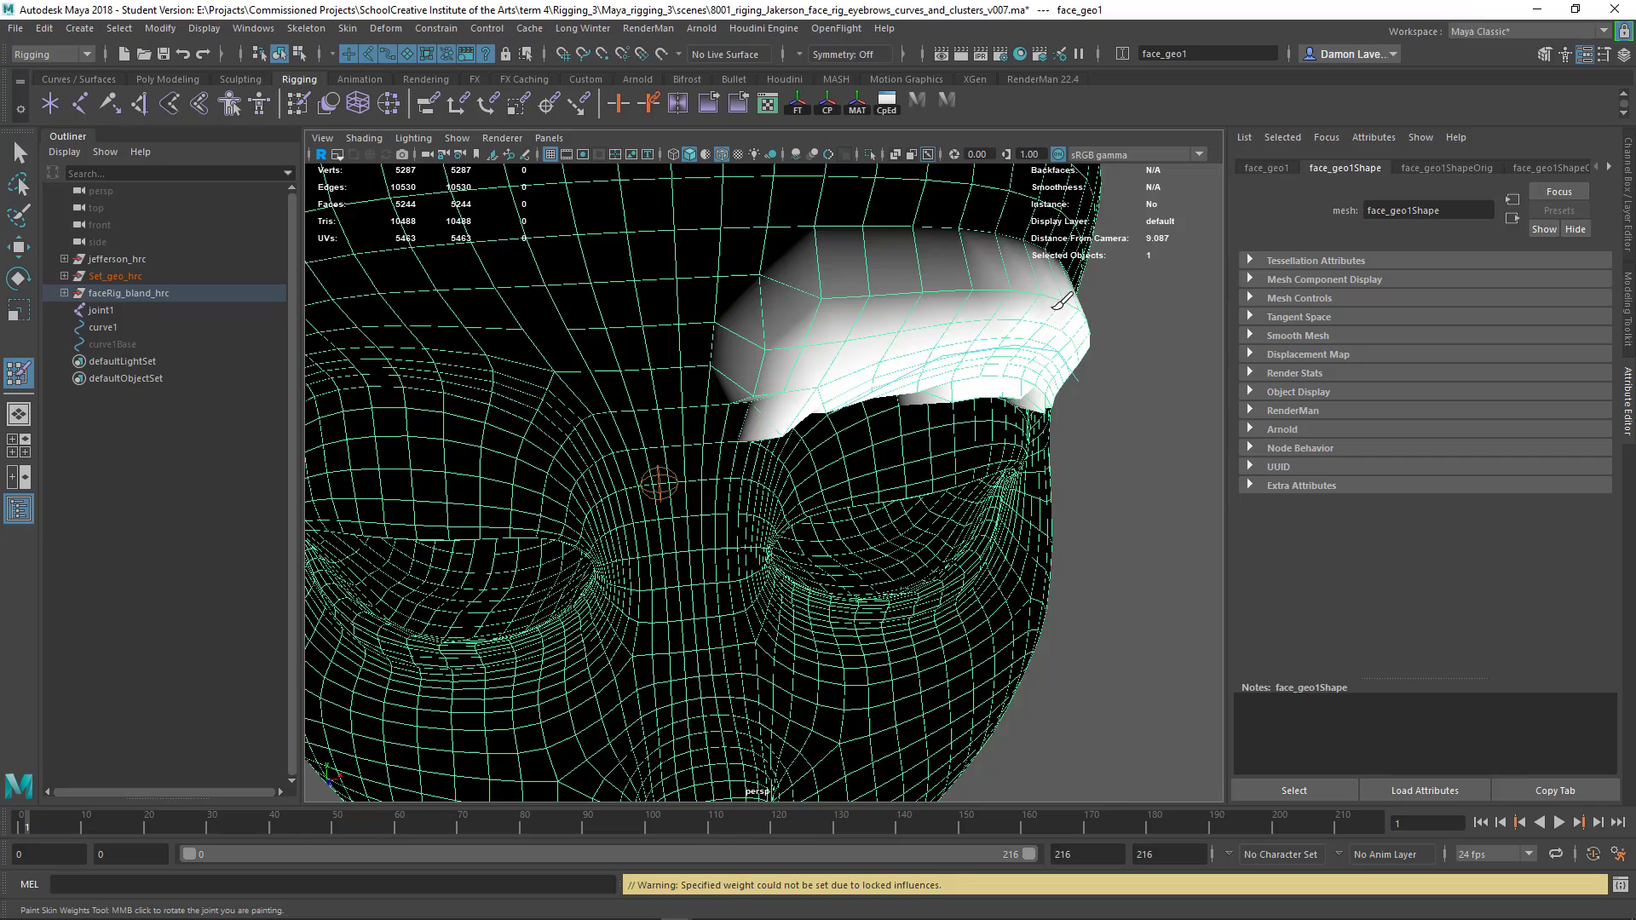
alt+drag(1048, 384, 895, 409)
mouse_move(946, 282)
mouse_down()
mouse_move(1080, 473)
mouse_move(920, 384)
mouse_move(768, 410)
mouse_up()
mouse_move(870, 371)
mouse_down()
mouse_move(748, 381)
mouse_move(843, 386)
mouse_move(808, 344)
mouse_move(870, 358)
mouse_move(952, 240)
mouse_move(931, 352)
mouse_move(913, 343)
mouse_up()
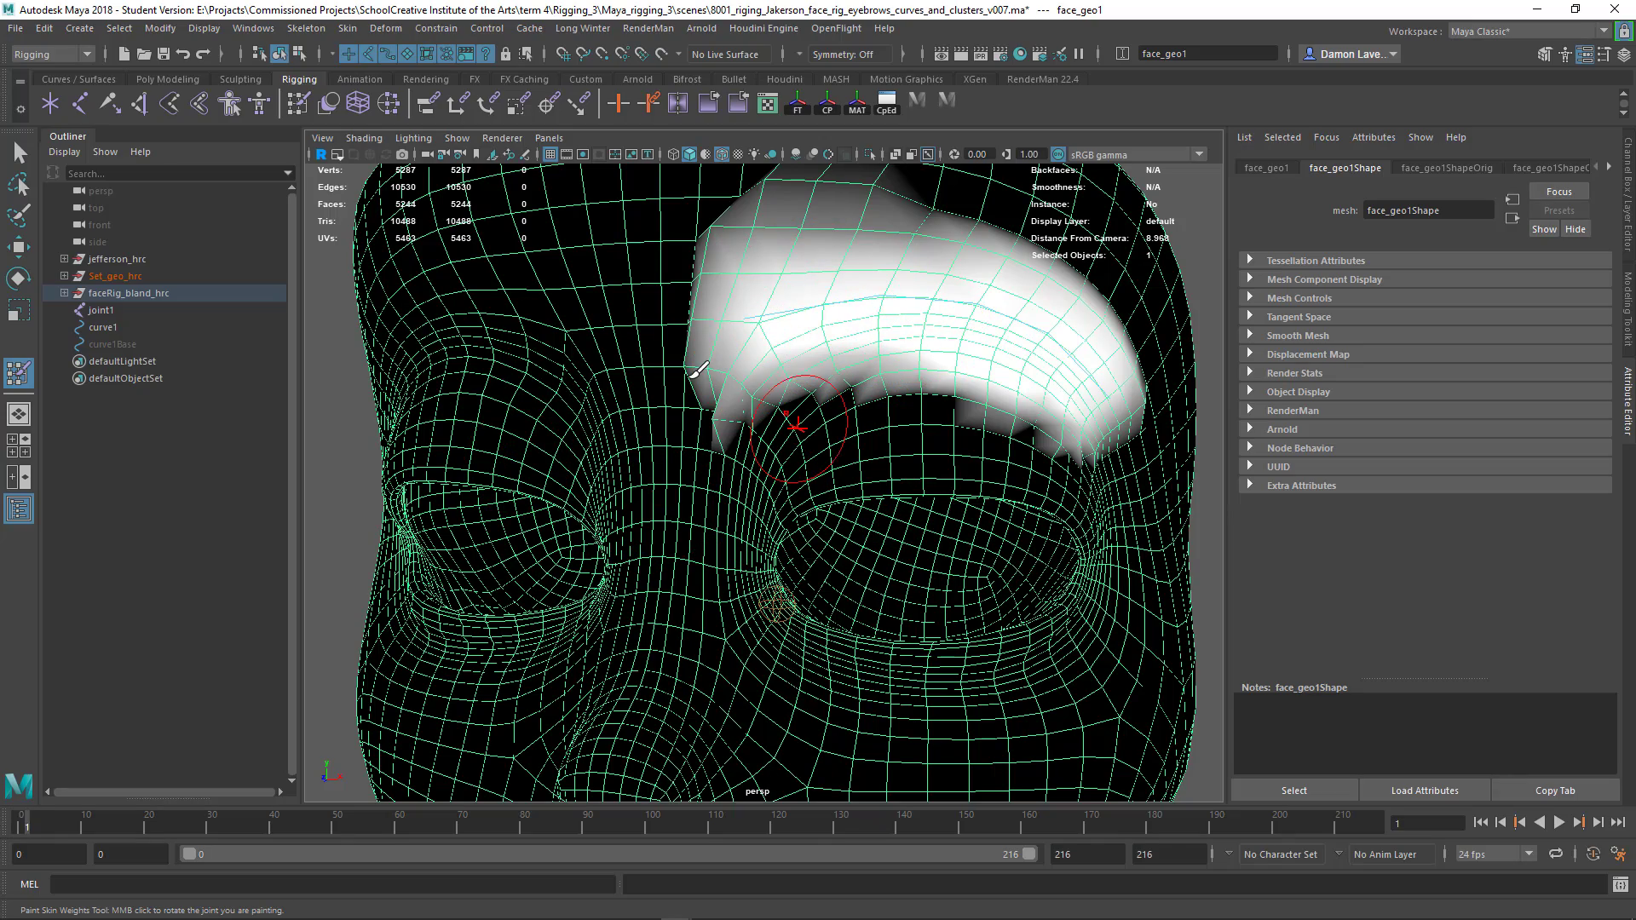
- Leave weight painting and show skinCluster44's settings in the Attribute Editor
key(q)
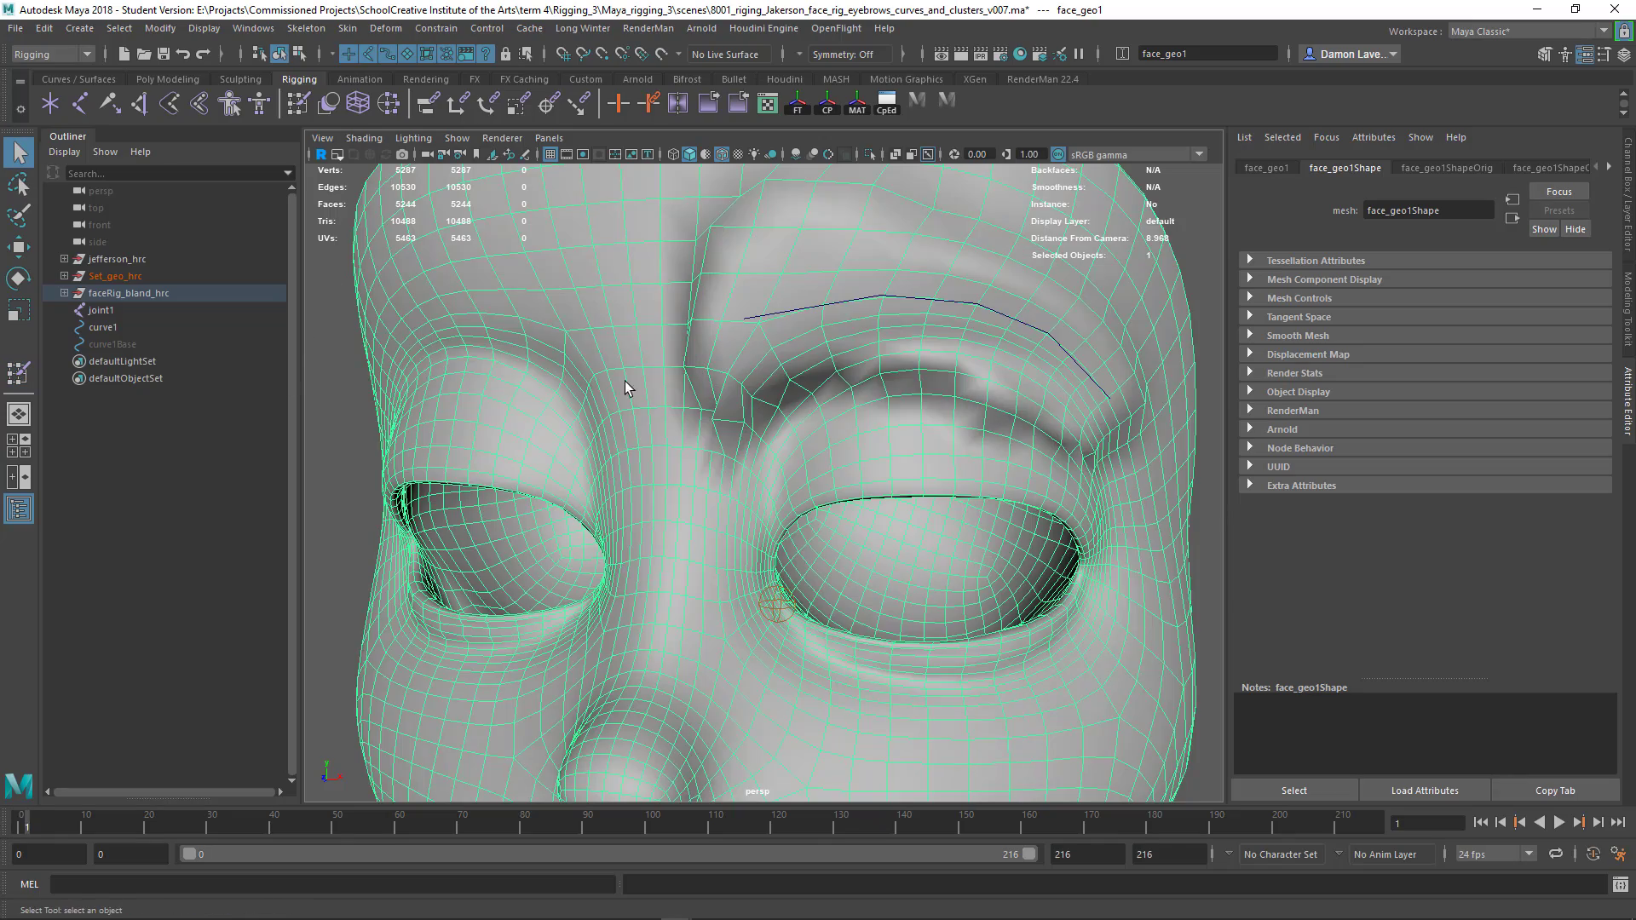
alt+drag(627, 388, 737, 403)
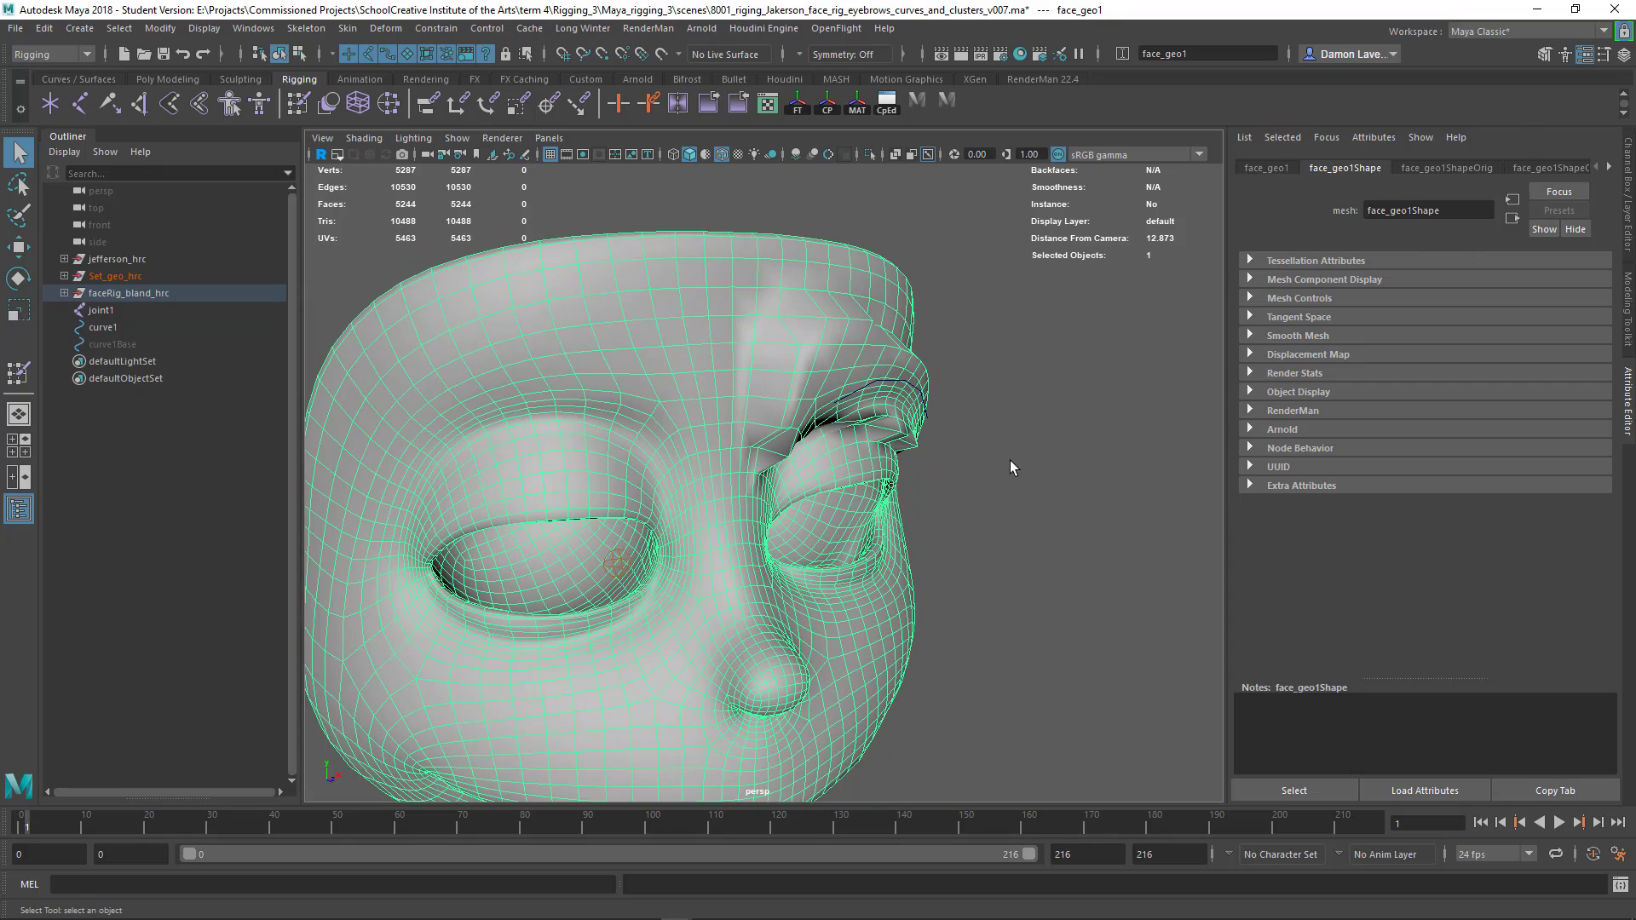
alt+drag(1010, 467, 971, 460)
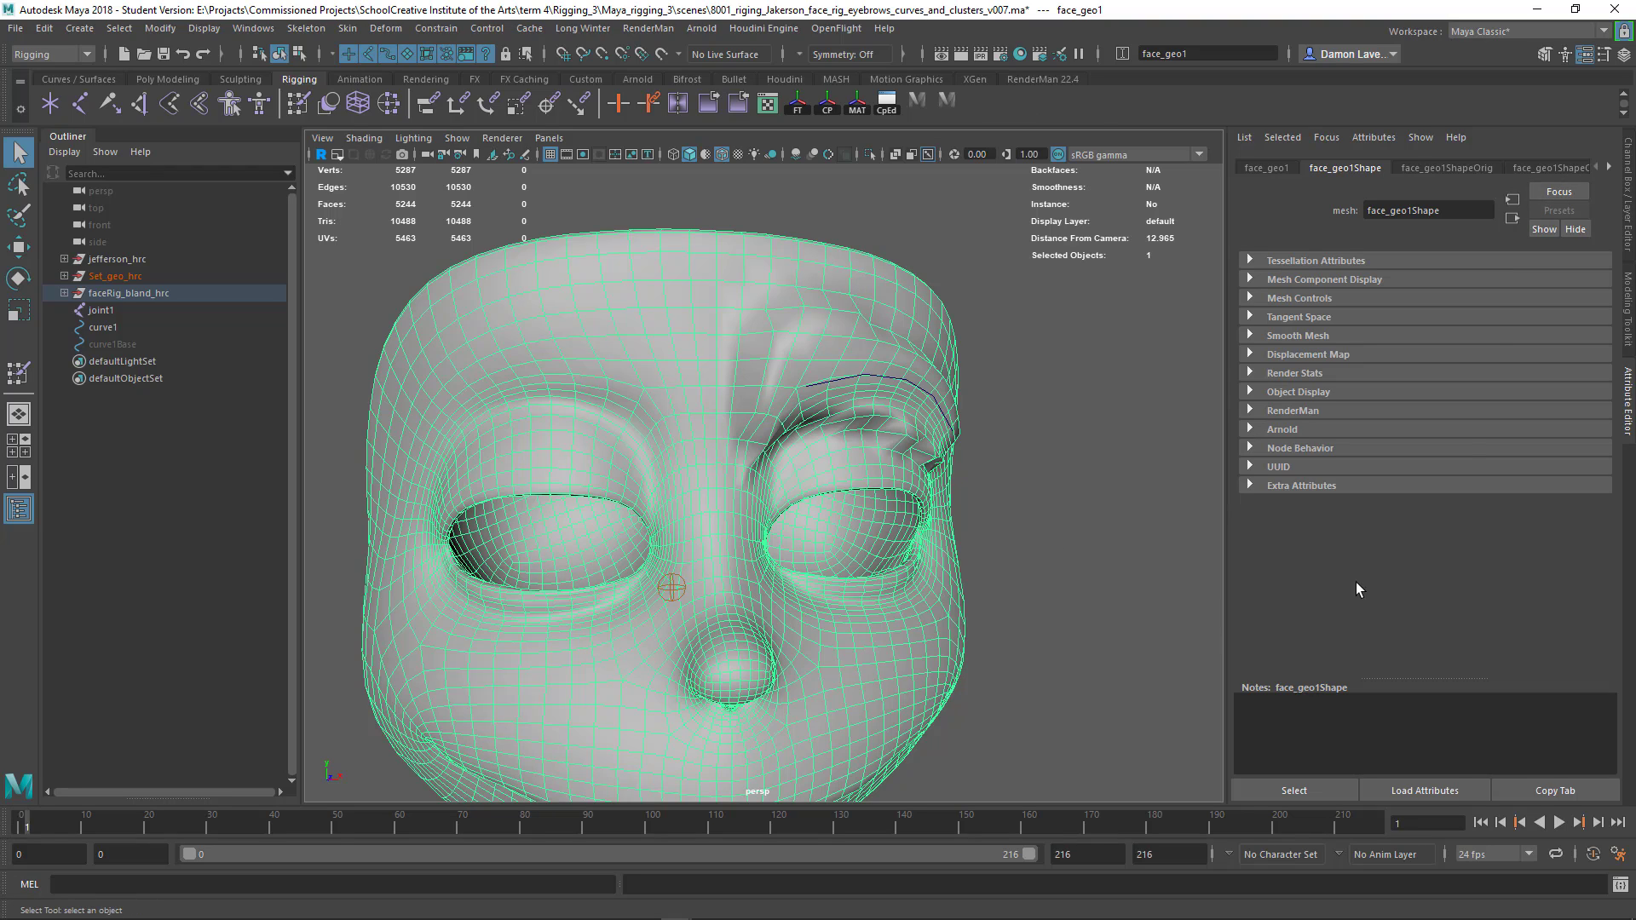
click(1608, 167)
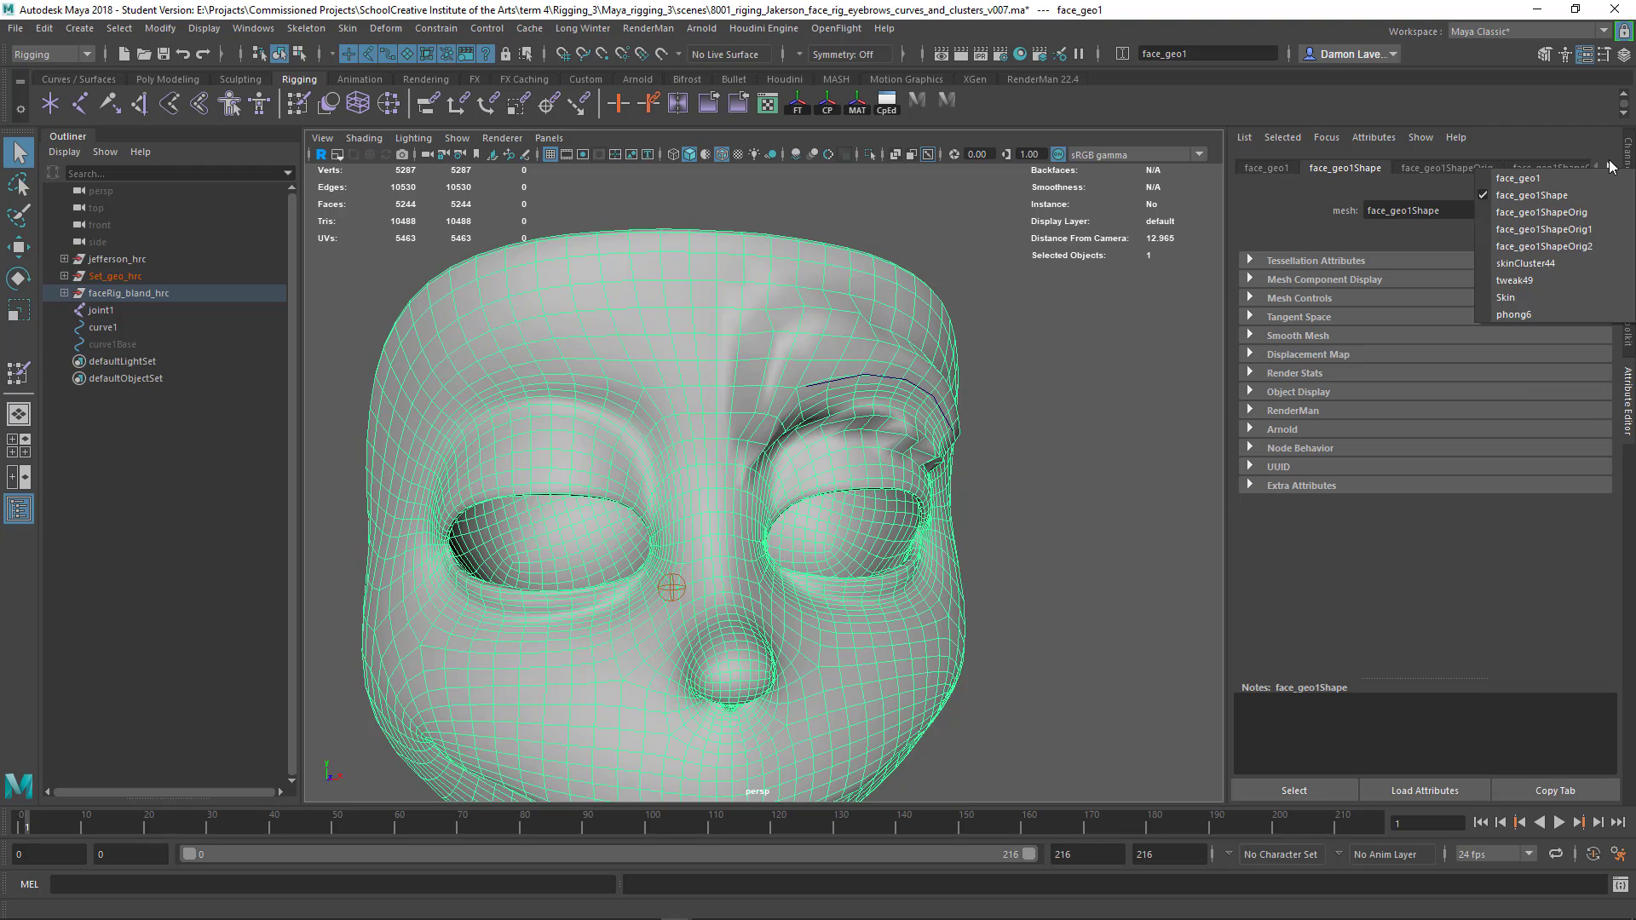
click(1545, 264)
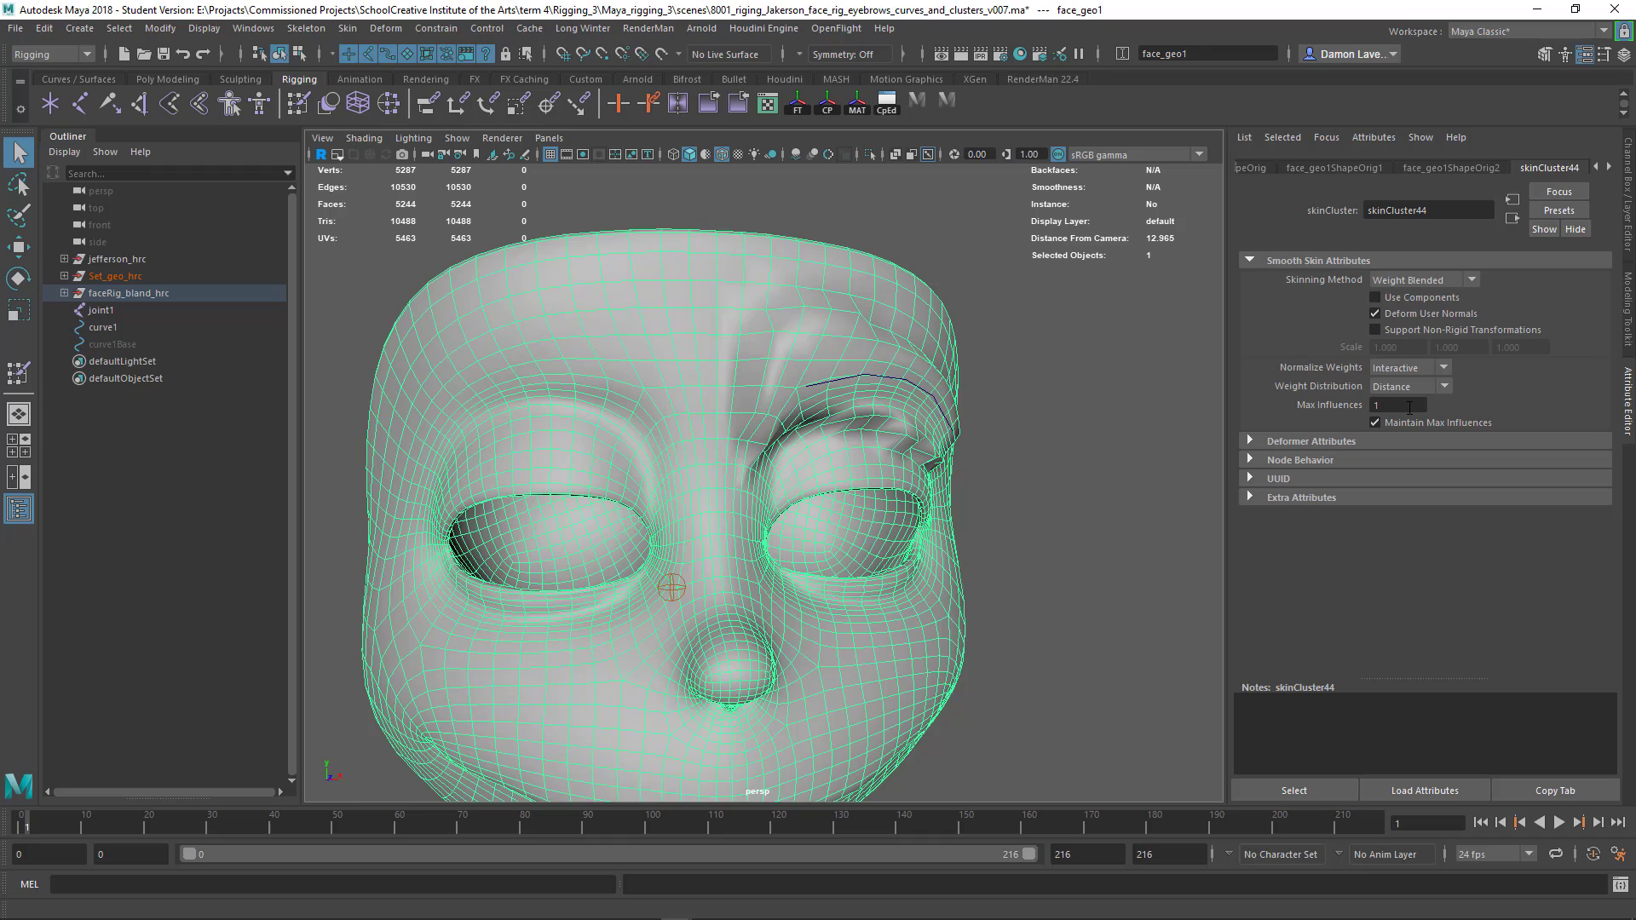
- Set skinCluster44 Max Influences to 5 and restart the Paint Skin Weights tool
alt+drag(1148, 283, 1338, 328)
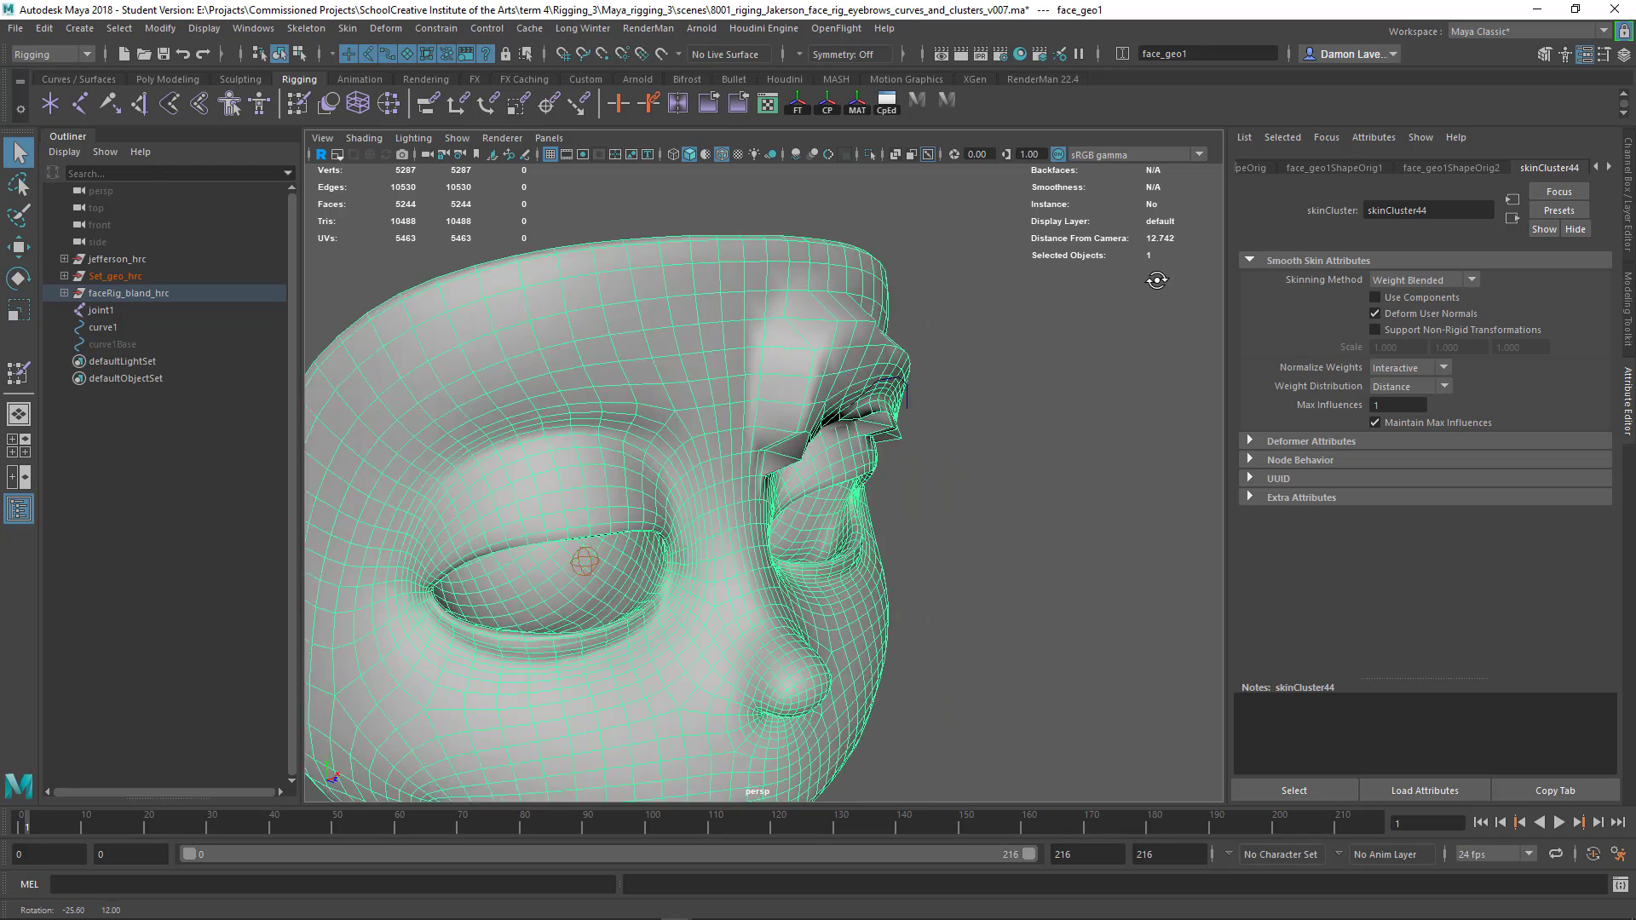
click(1394, 406)
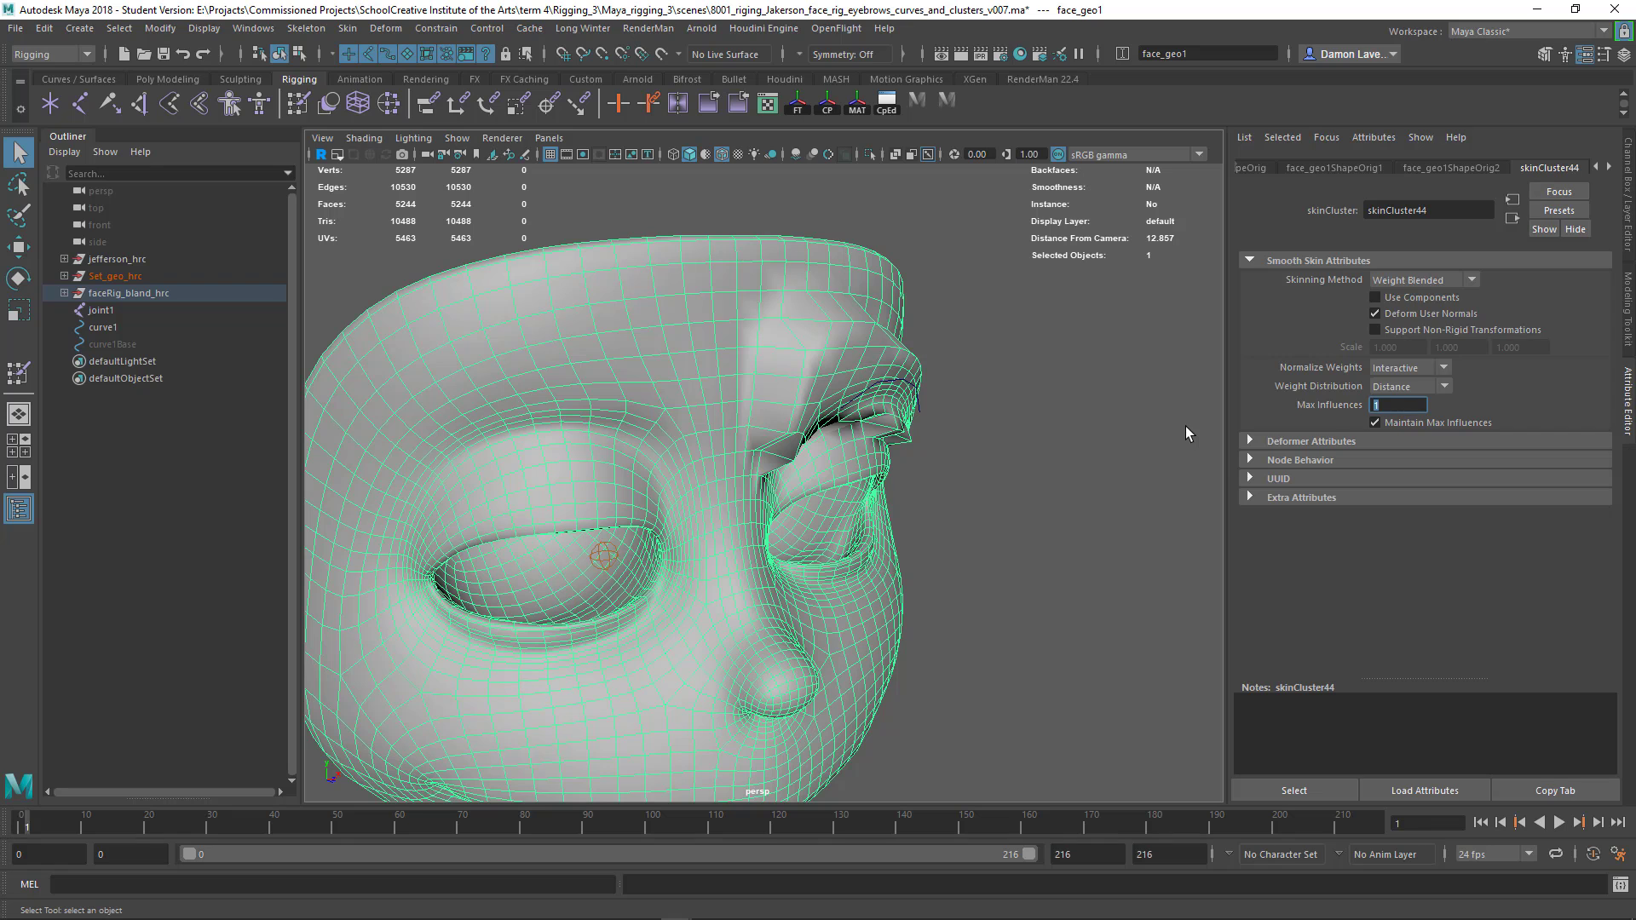
text(5)
key(Return)
alt+drag(958, 383, 835, 356)
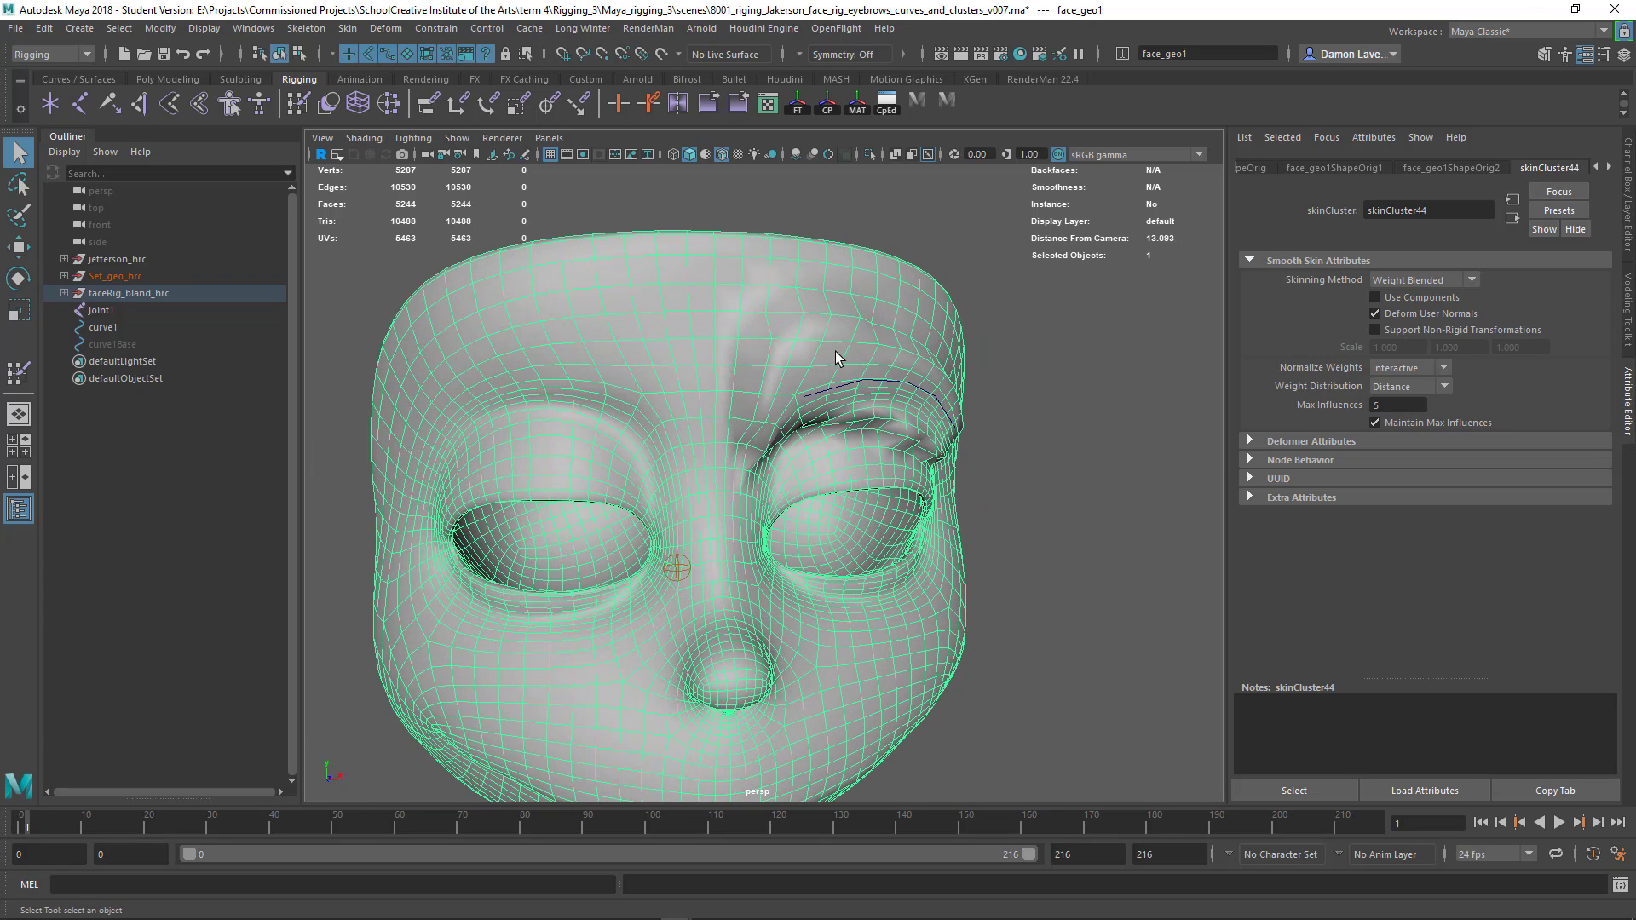
click(19, 371)
- Smooth the brow and temple weights, then turn on Use Components for skinCluster44
mouse_move(830, 323)
mouse_down()
mouse_move(767, 346)
mouse_move(792, 339)
mouse_move(754, 332)
mouse_move(806, 326)
mouse_move(793, 358)
mouse_move(819, 428)
mouse_move(882, 429)
mouse_move(945, 461)
mouse_move(767, 422)
mouse_up()
mouse_move(946, 434)
mouse_down()
mouse_move(1023, 415)
mouse_move(971, 372)
mouse_move(1150, 409)
mouse_up()
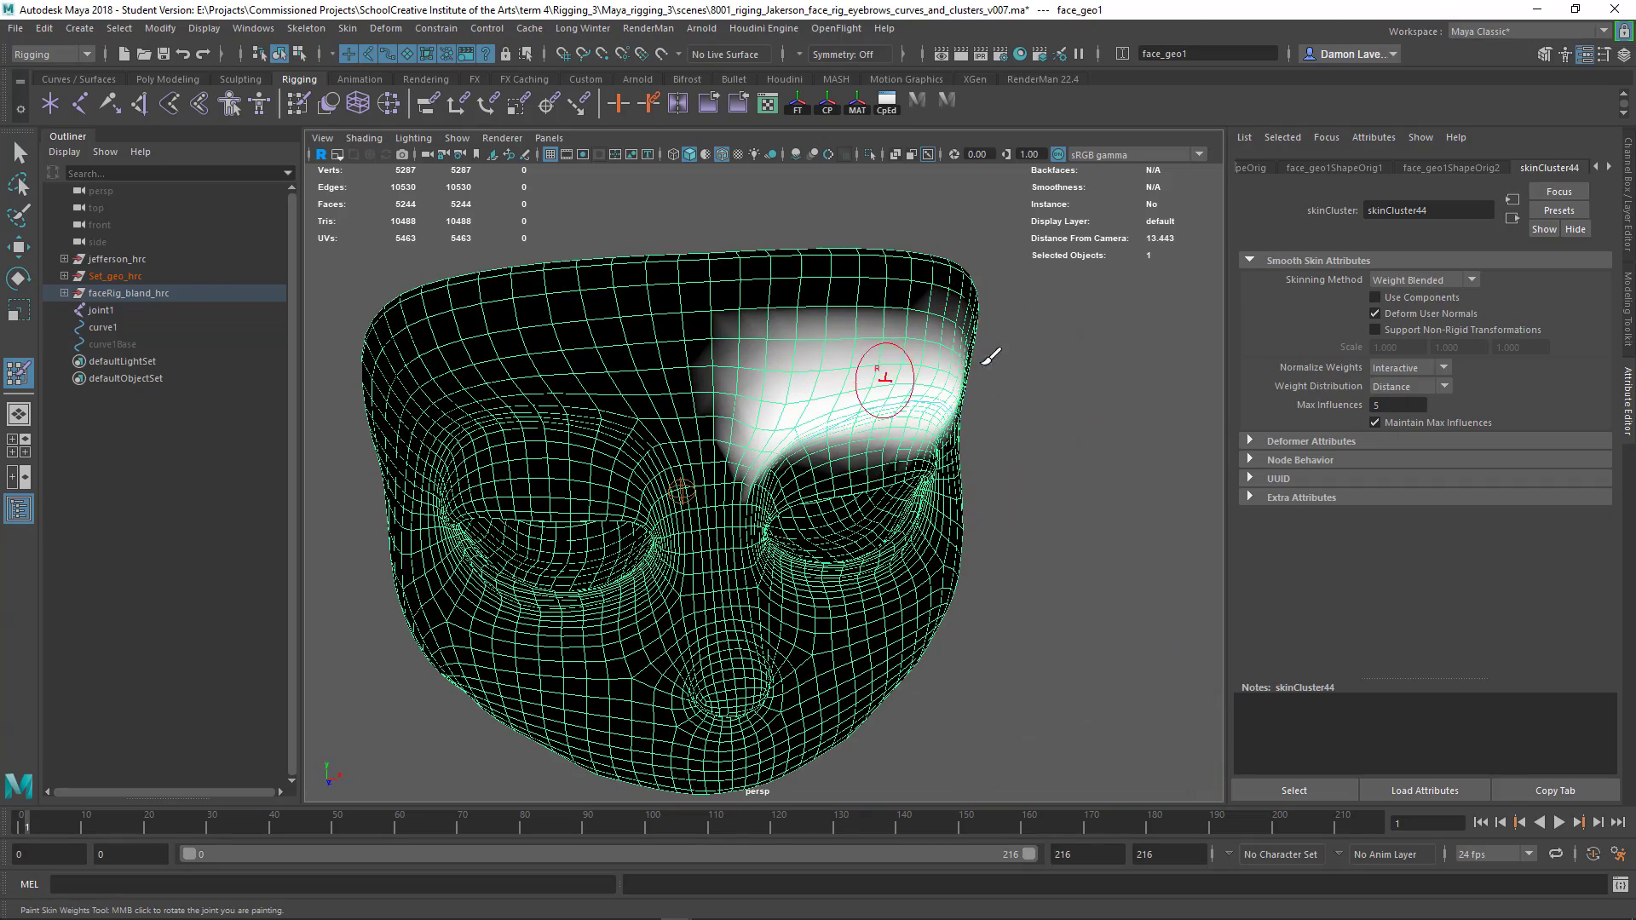
mouse_move(991, 351)
alt+mouse_down()
mouse_move(971, 400)
mouse_move(997, 391)
alt+mouse_up()
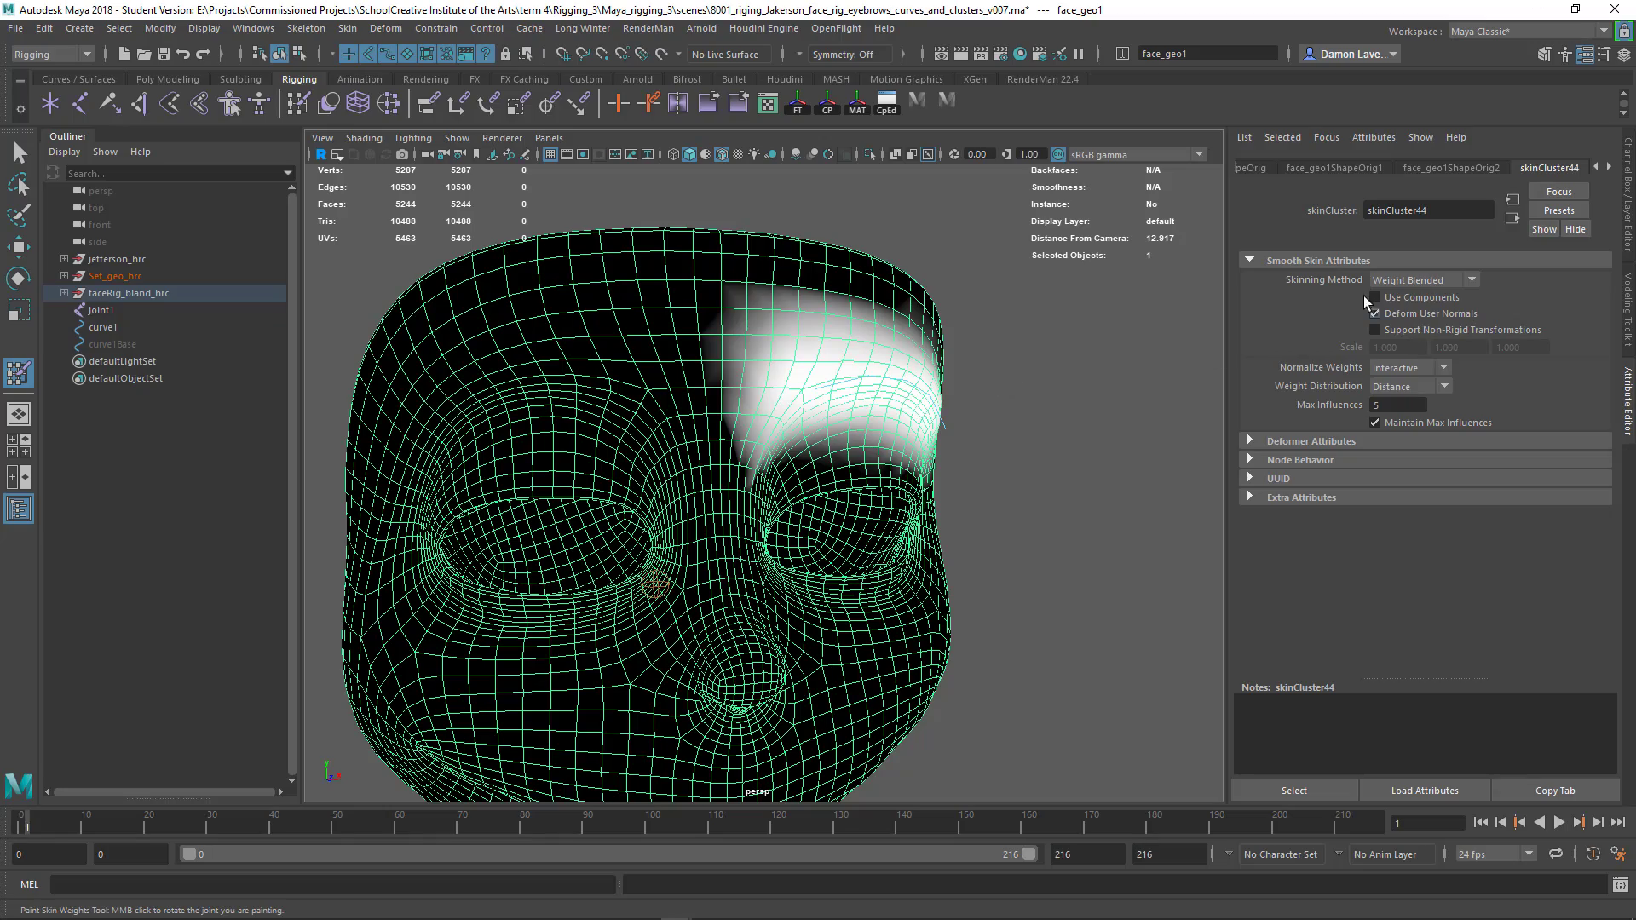
alt+drag(1151, 325, 945, 384)
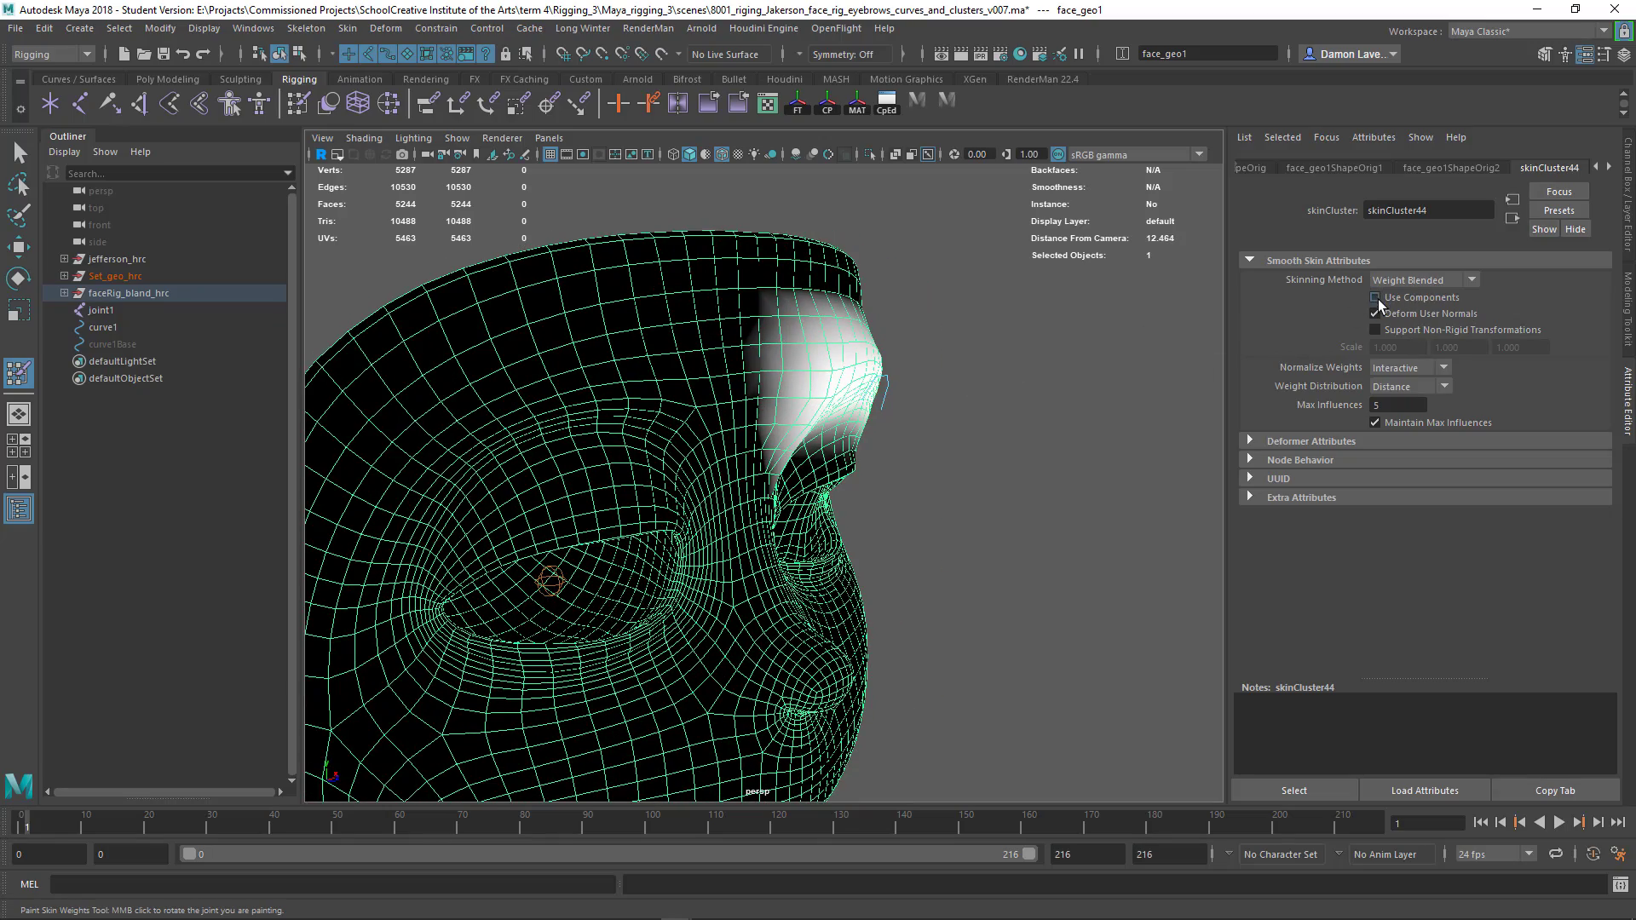
click(1375, 298)
- Select curve1 in Control Vertex mode, pull a CV to test the brow deformation, and undo
alt+drag(767, 447, 767, 537)
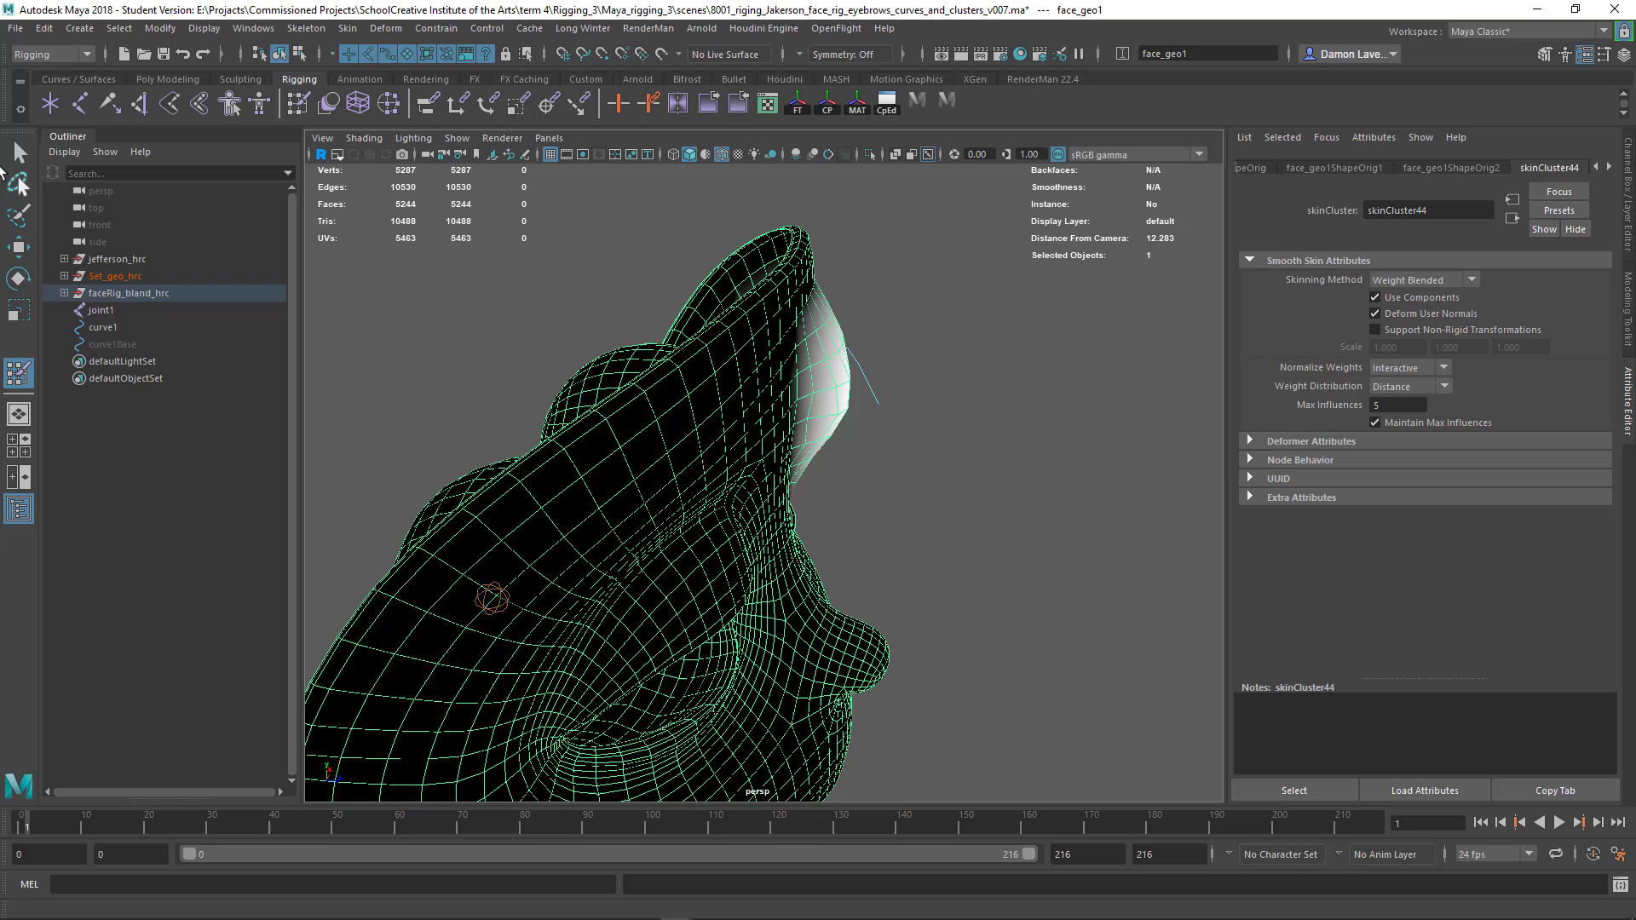
key(q)
click(869, 387)
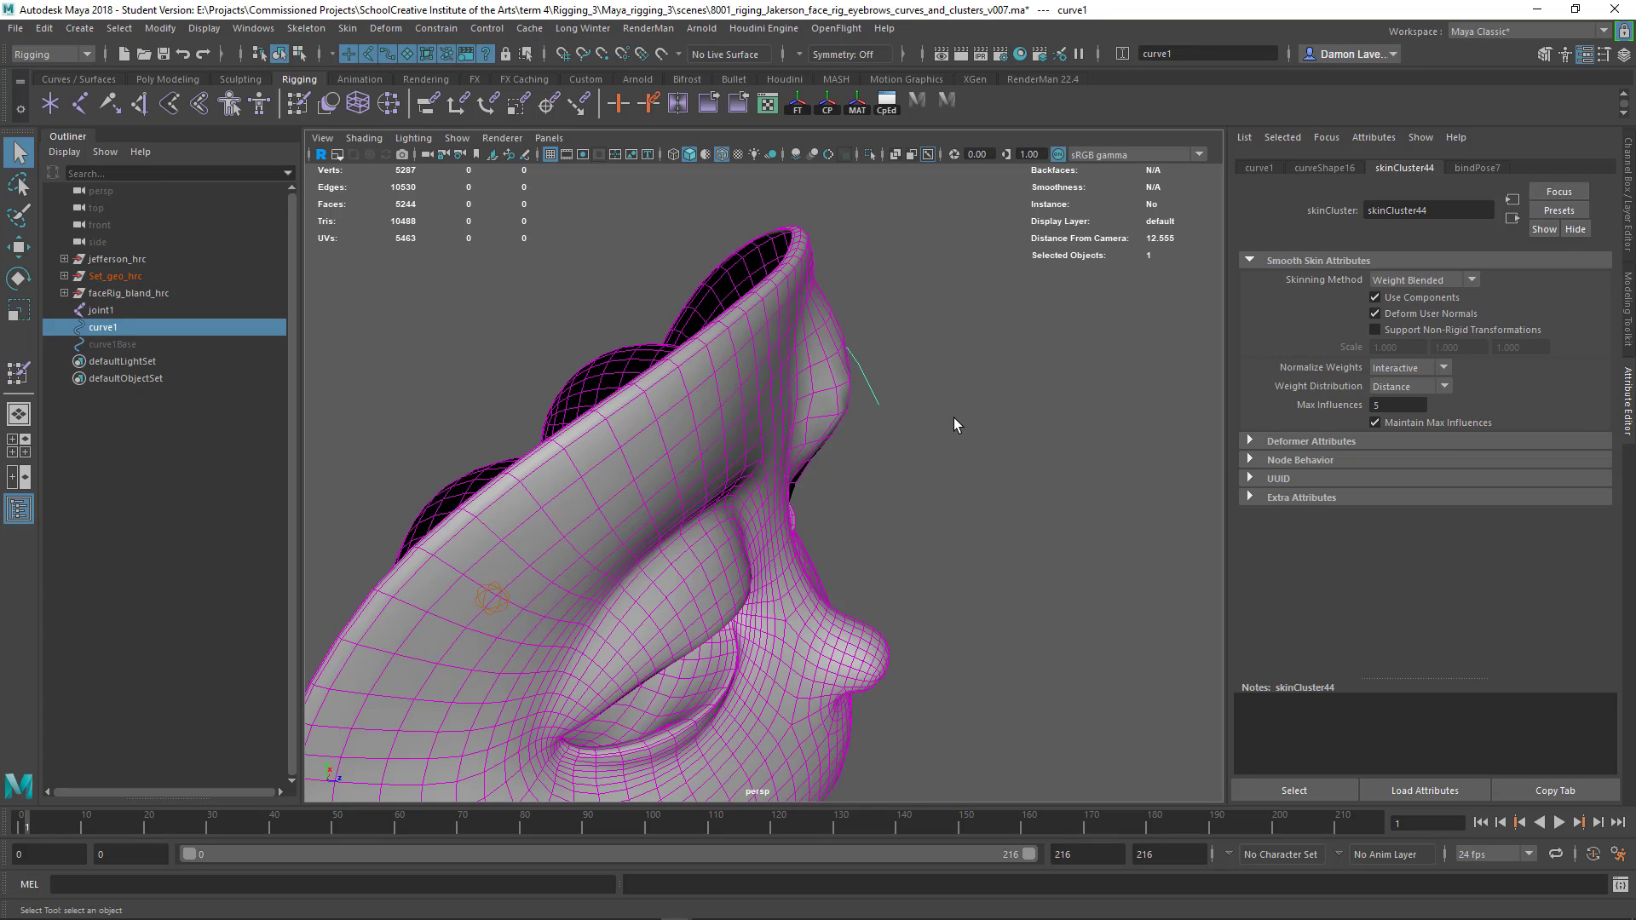
right_drag(933, 360, 823, 374)
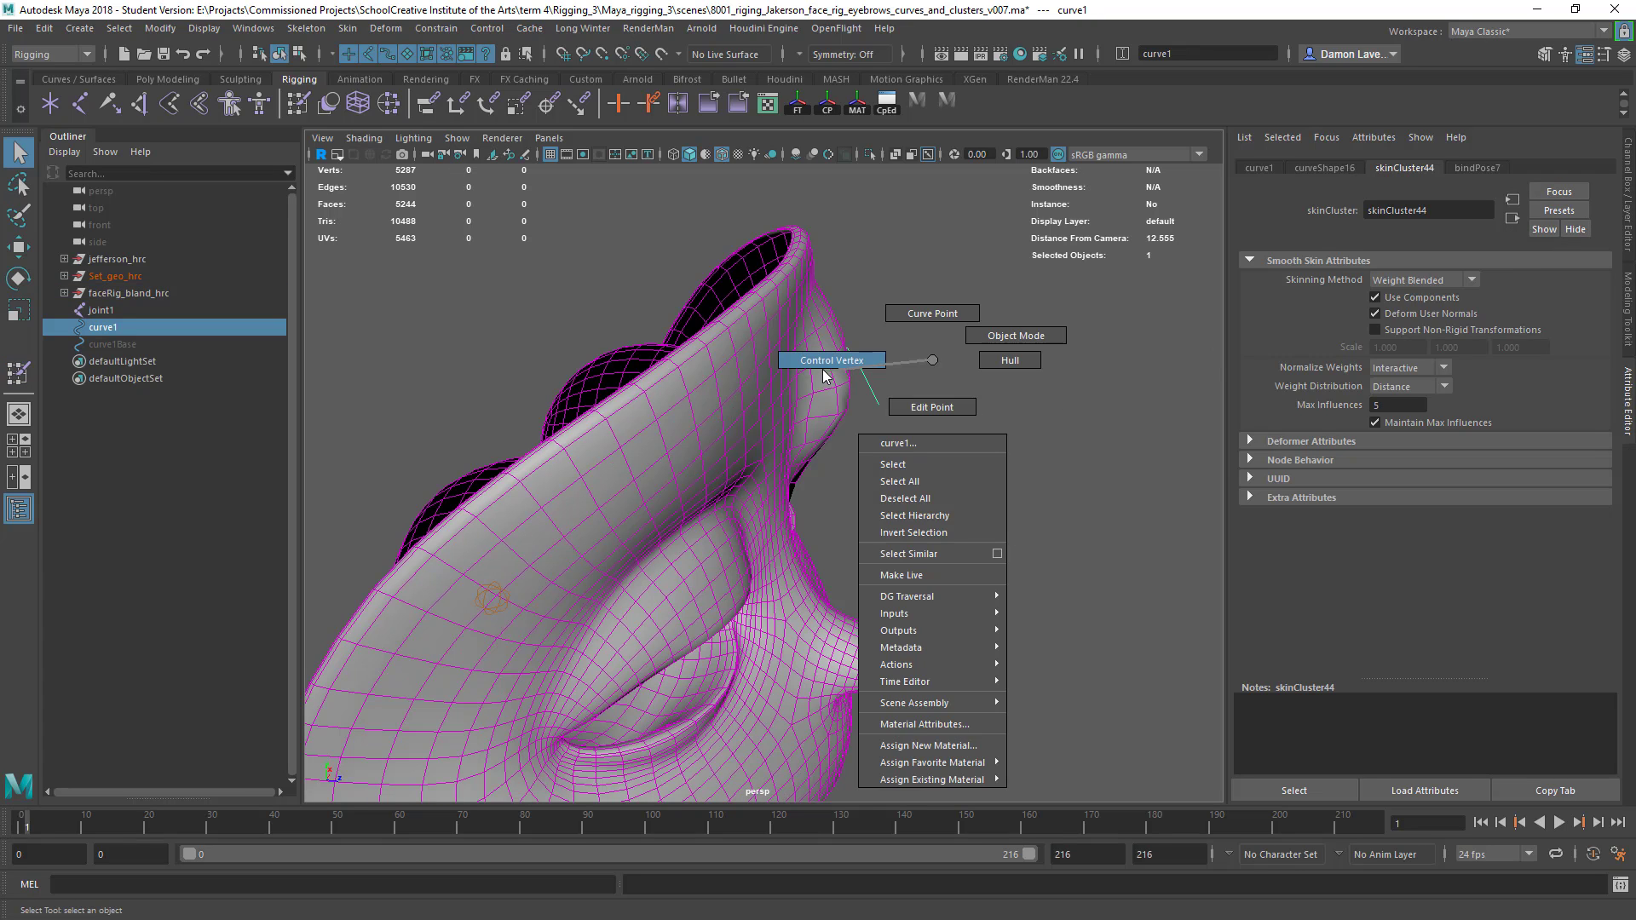
click(823, 373)
key(w)
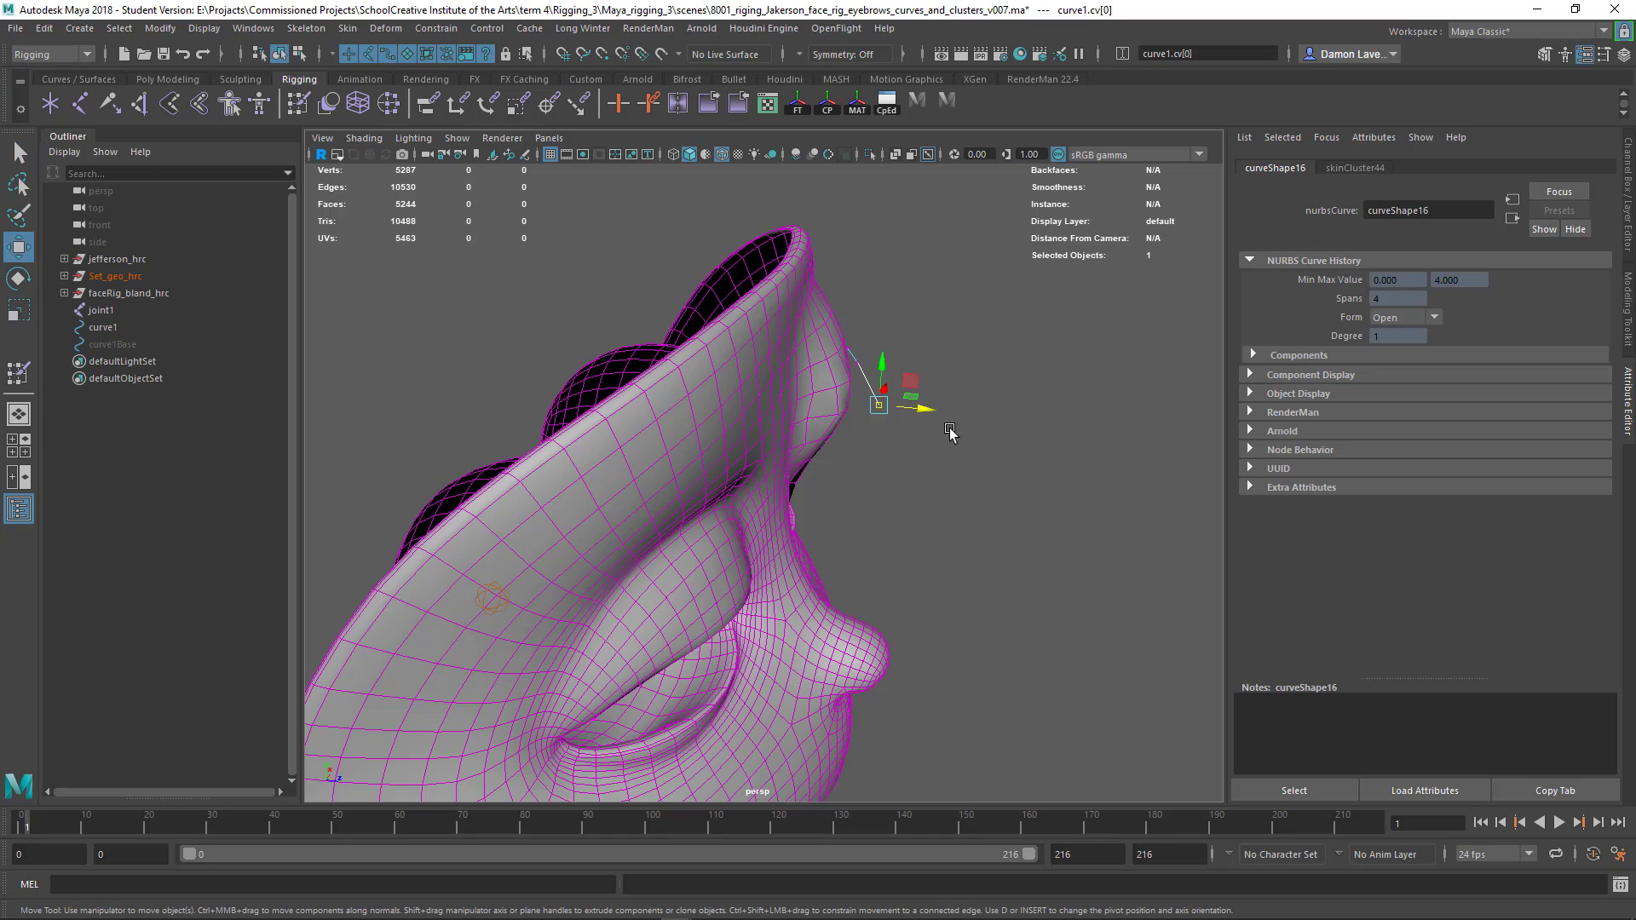
drag(879, 404, 911, 409)
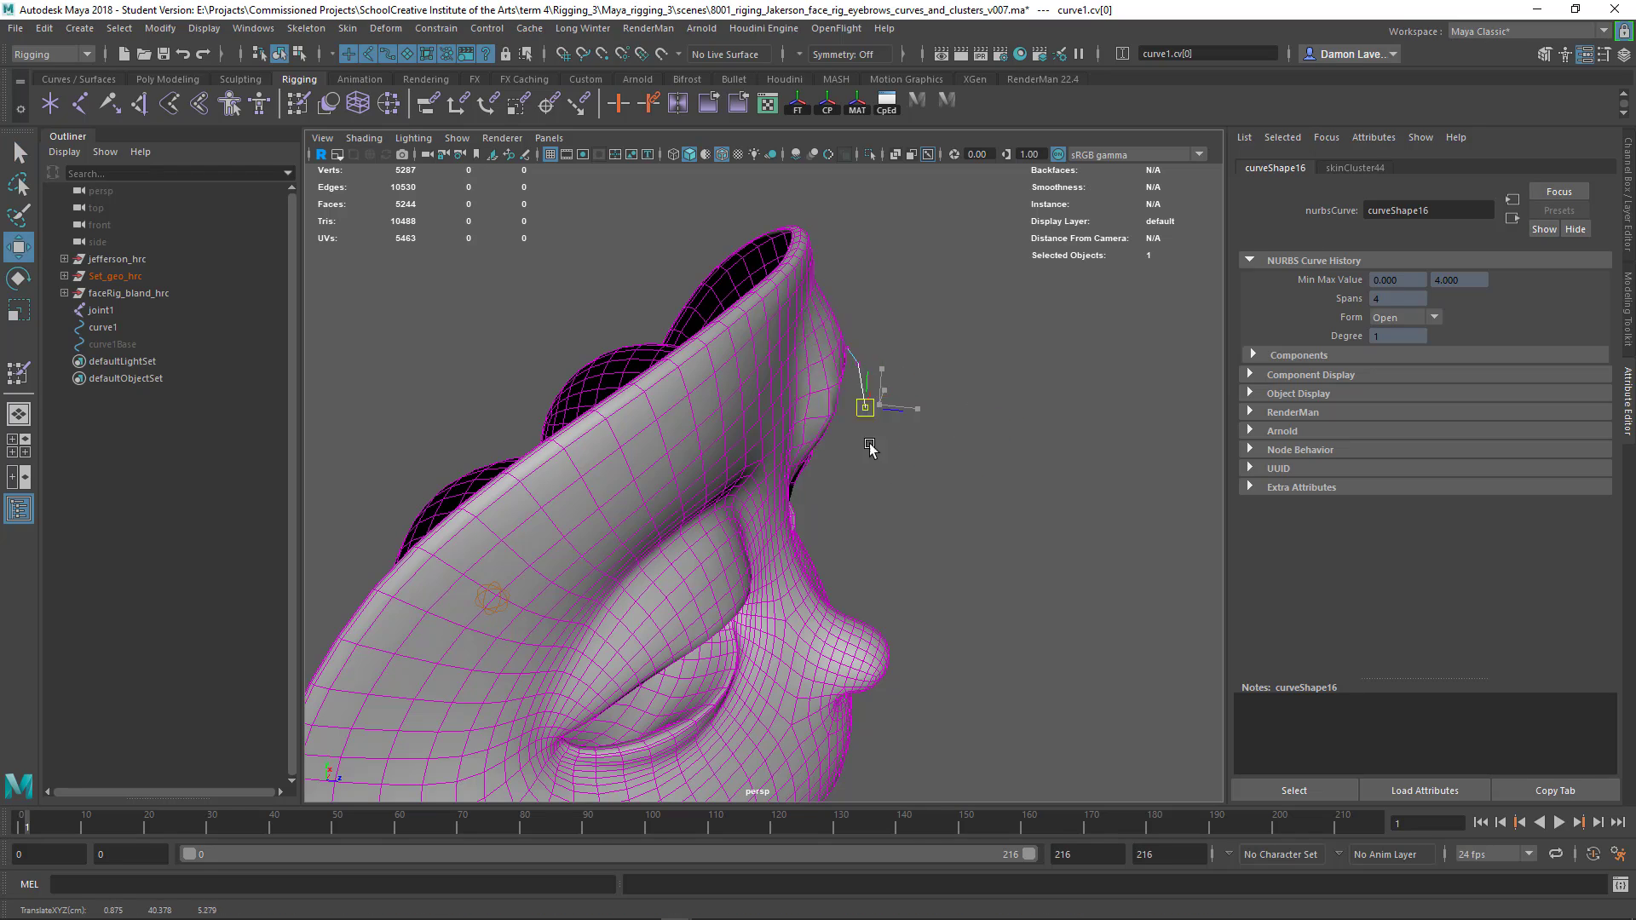
key(ctrl+z)
- Pull another brow-corner CV outward, undo the move, and clear the selection
alt+drag(1112, 378, 831, 460)
click(901, 415)
drag(939, 450, 961, 564)
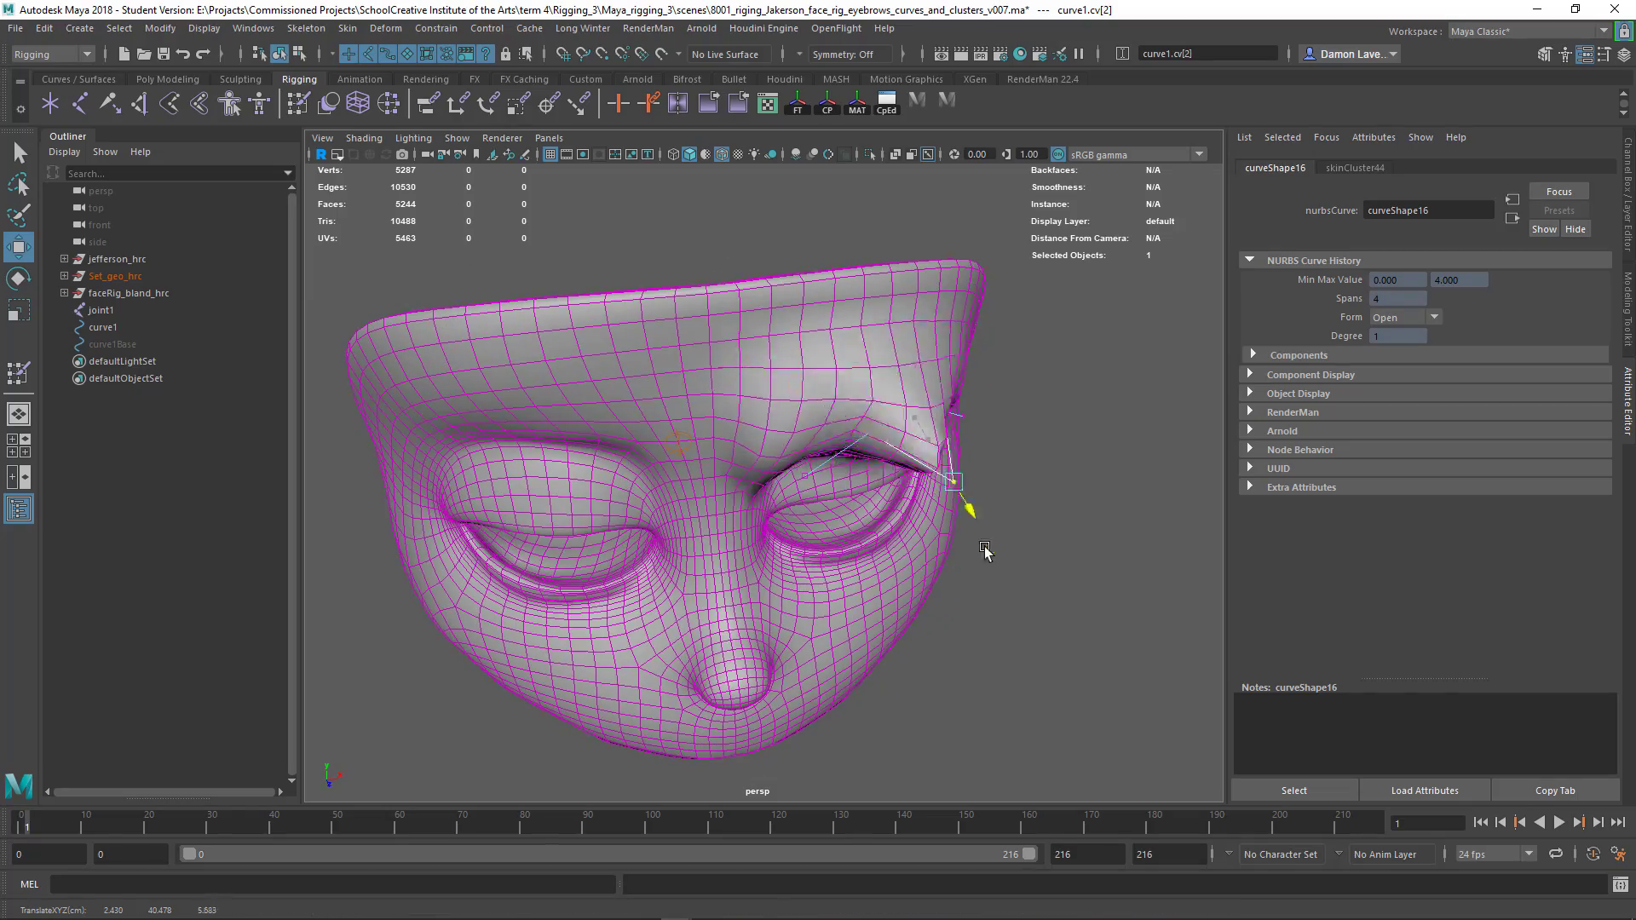
key(ctrl+z)
click(1035, 409)
mouse_move(1042, 409)
alt+mouse_down()
mouse_move(932, 418)
mouse_move(899, 380)
mouse_move(1049, 428)
mouse_move(956, 419)
mouse_move(1045, 422)
alt+mouse_up()
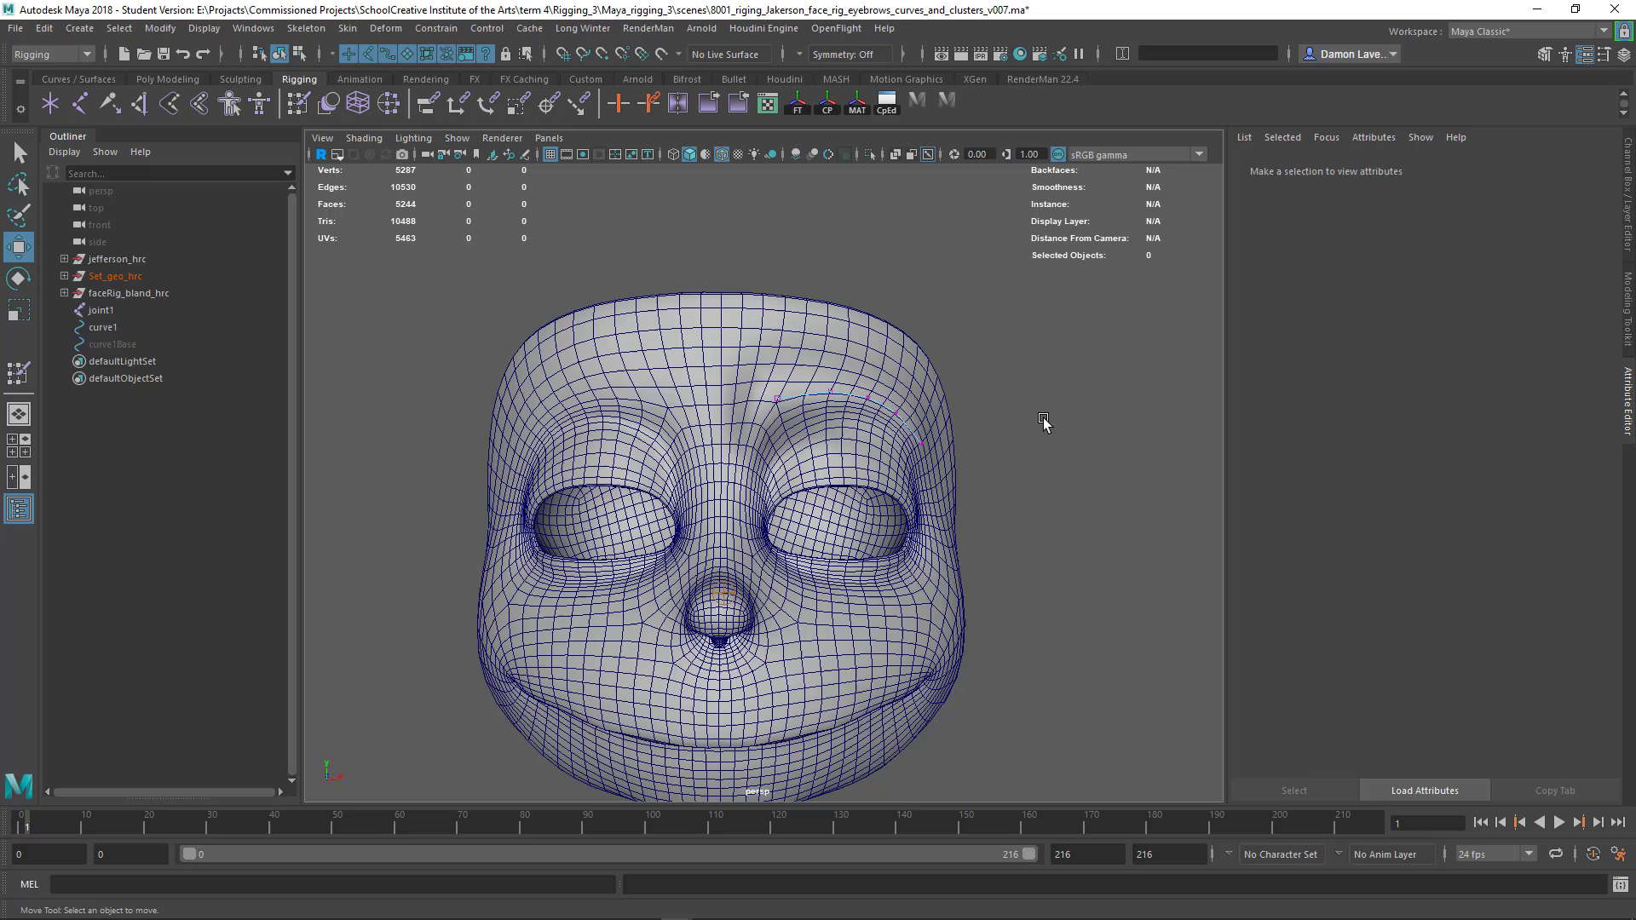
mouse_move(1009, 491)
alt+mouse_down()
mouse_move(1010, 461)
mouse_move(1017, 476)
alt+mouse_up()
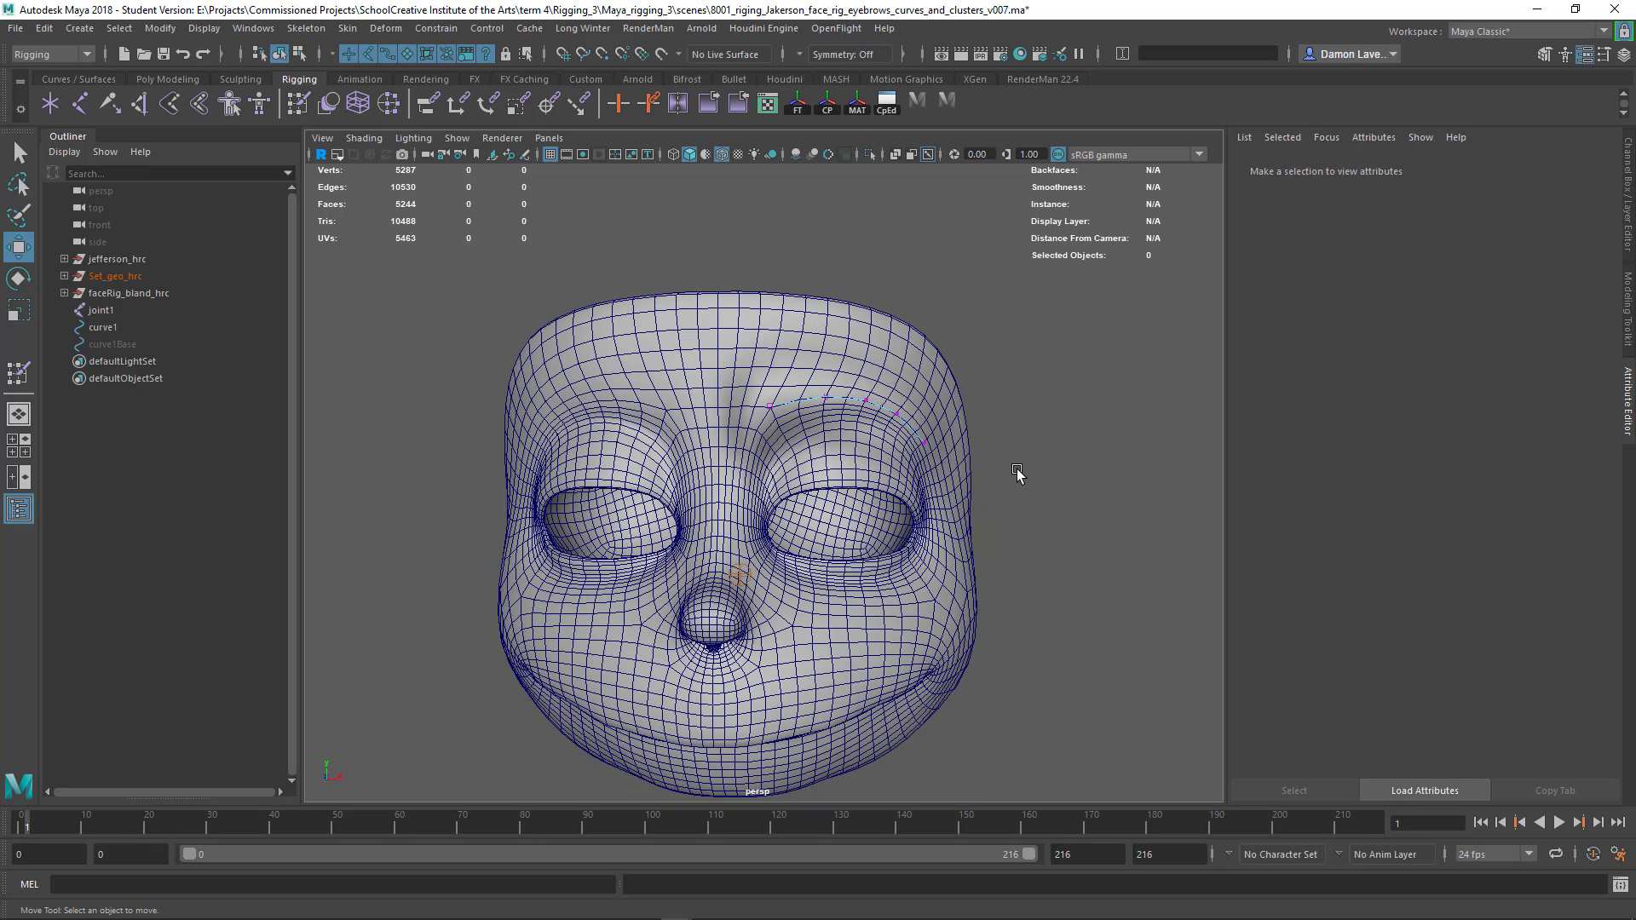